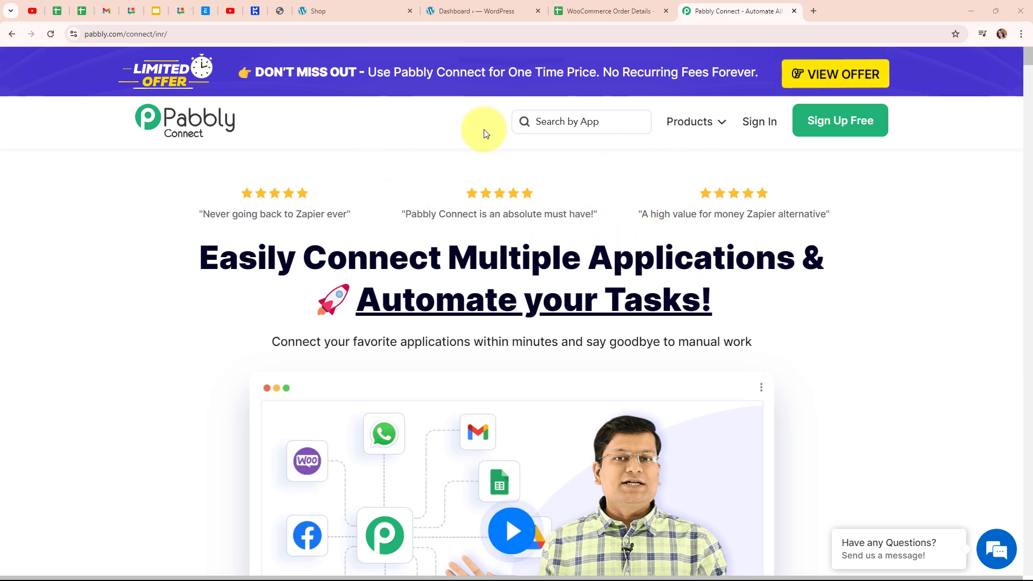
# Step: Review the WooCommerce shop page and the WooCommerce Order Details spreadsheet, and return to the Pabbly Connect page
pyautogui.click(318, 9)
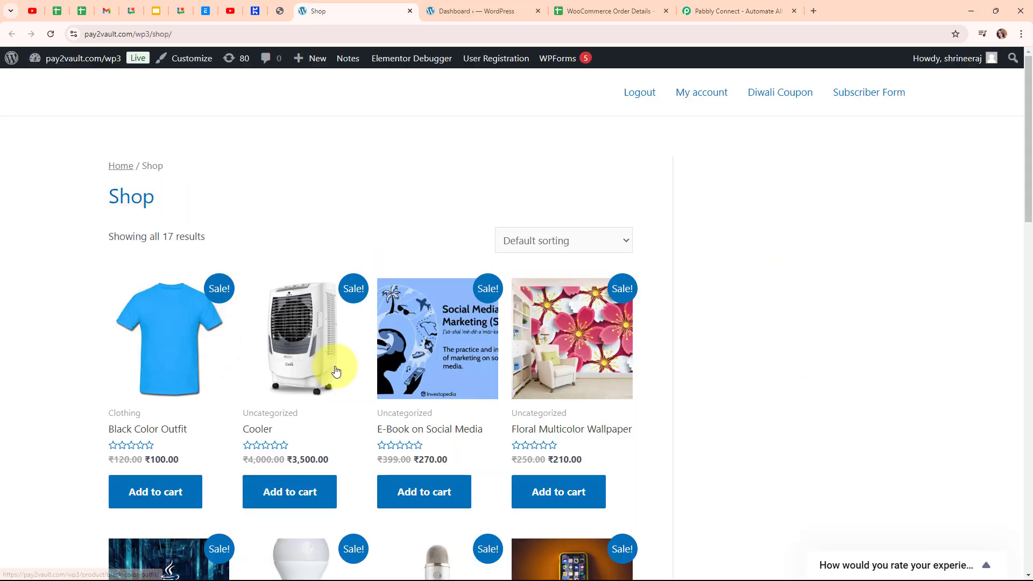
pyautogui.click(595, 11)
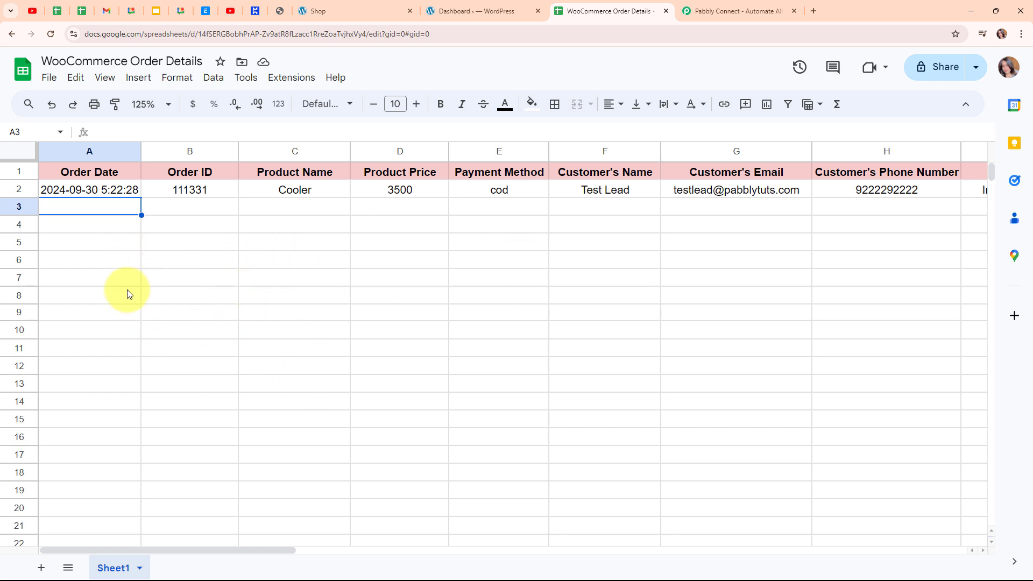
pyautogui.click(763, 5)
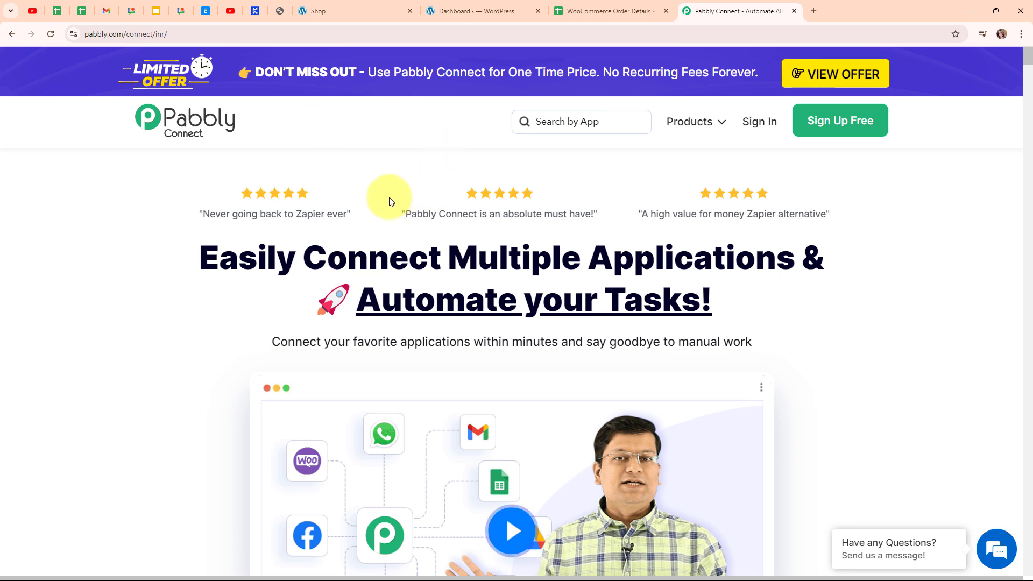
# Step: Sign in to Pabbly from the Pabbly Connect landing page and open the Pabbly Connect dashboard
pyautogui.click(236, 34)
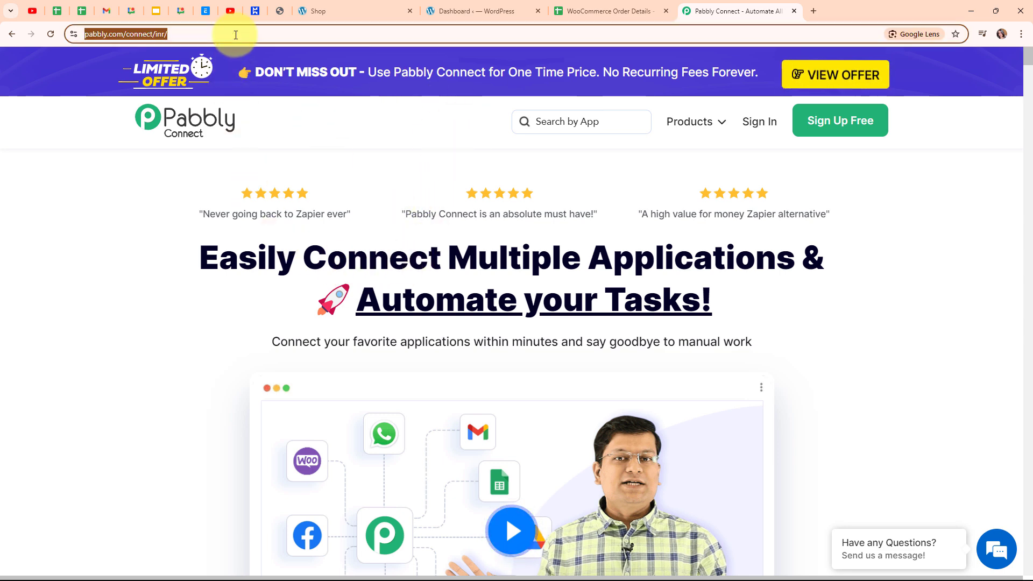
pyautogui.click(327, 129)
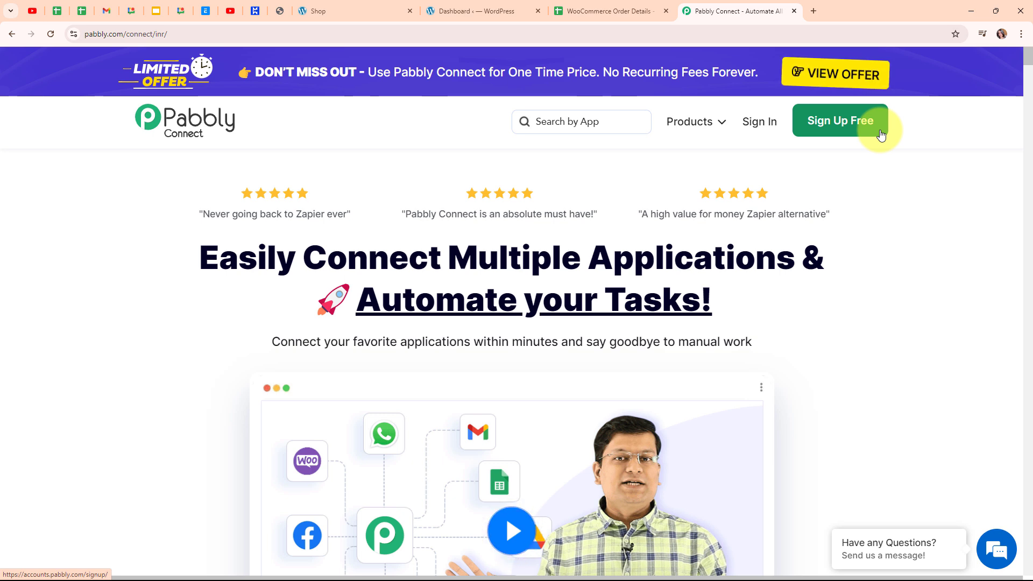
pyautogui.click(748, 135)
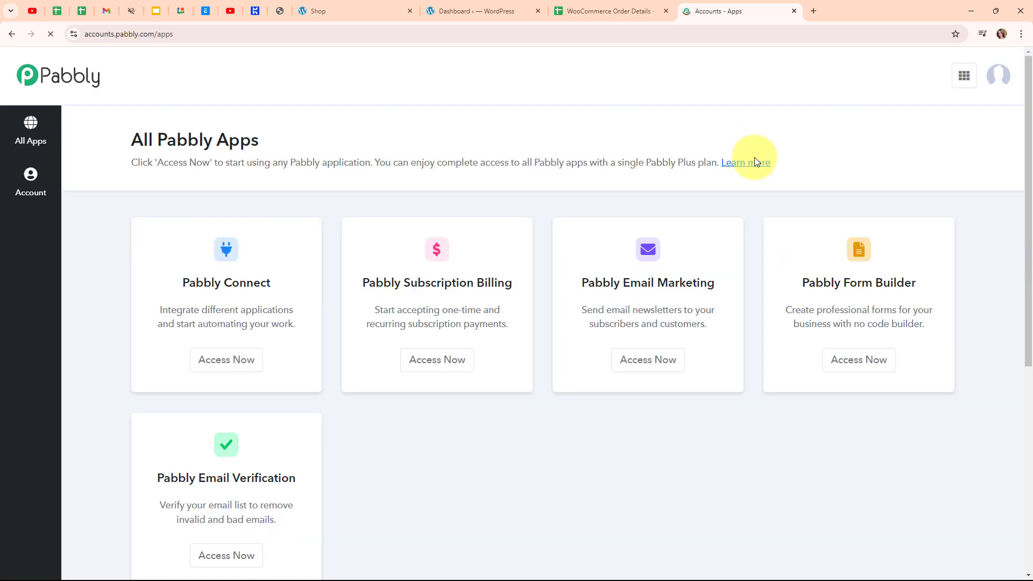
pyautogui.moveTo(142, 141); pyautogui.dragTo(316, 127)
pyautogui.click(372, 119)
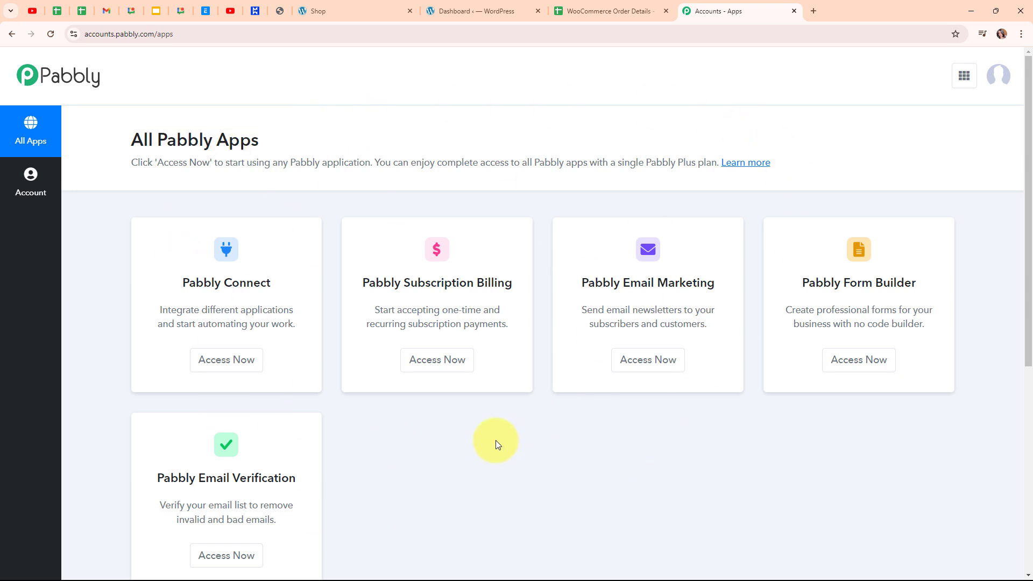
pyautogui.click(199, 364)
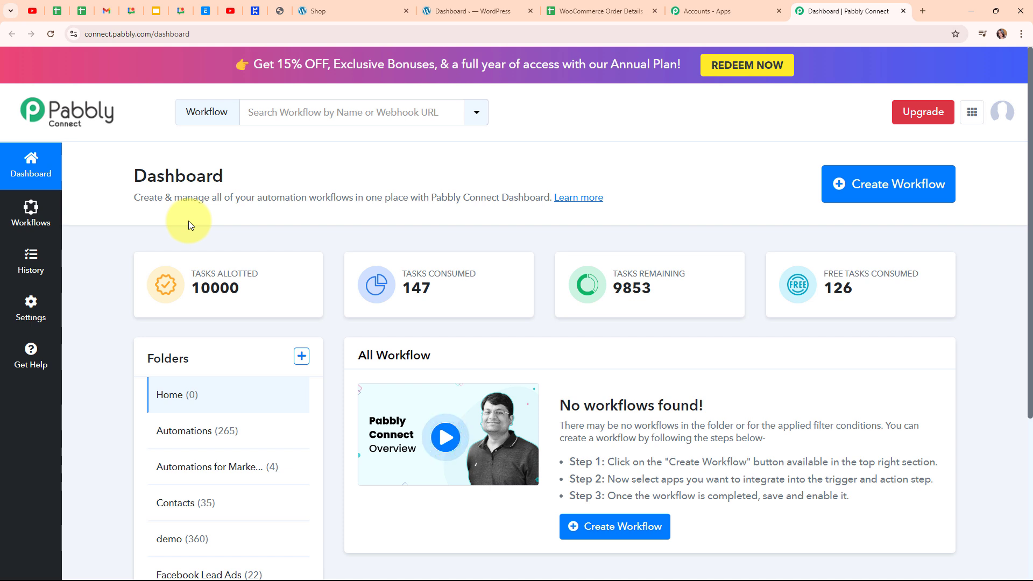
# Step: Start a new workflow named "Track WooCommerce Order Details in Google Sheets" and assign it to the Google Sheets folder
pyautogui.click(835, 203)
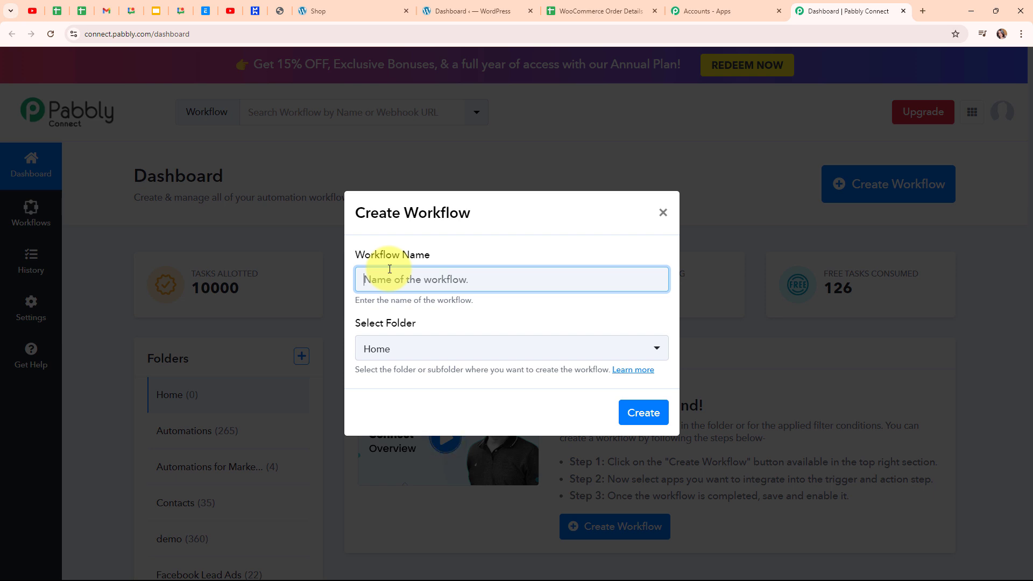
pyautogui.write('Track WooCommerce Order Details in Google Sheets')
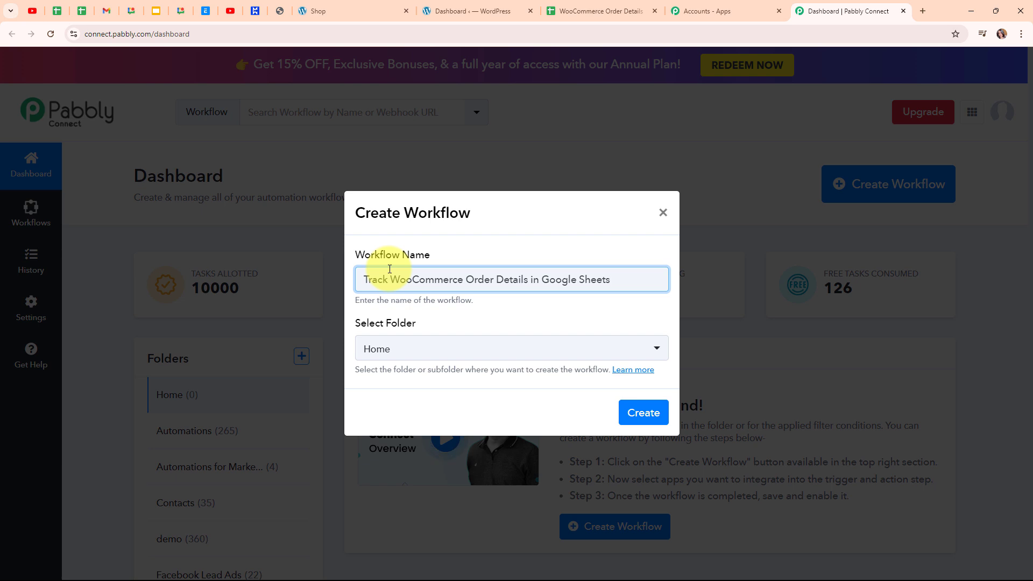
pyautogui.click(536, 349)
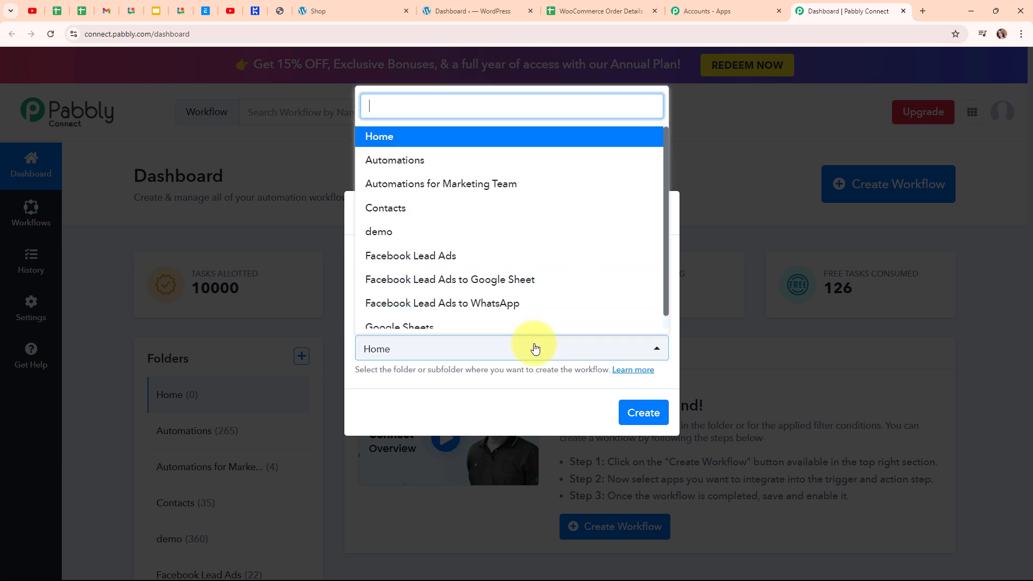
pyautogui.click(452, 325)
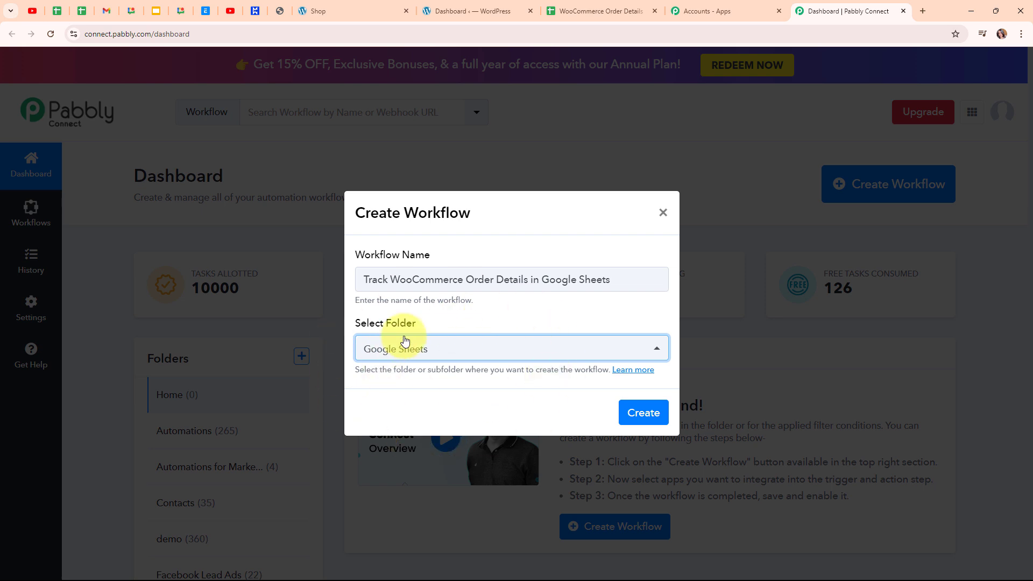
# Step: Examine the forum article on creating and sharing folders, and return to the workflow creation dialog
pyautogui.click(633, 373)
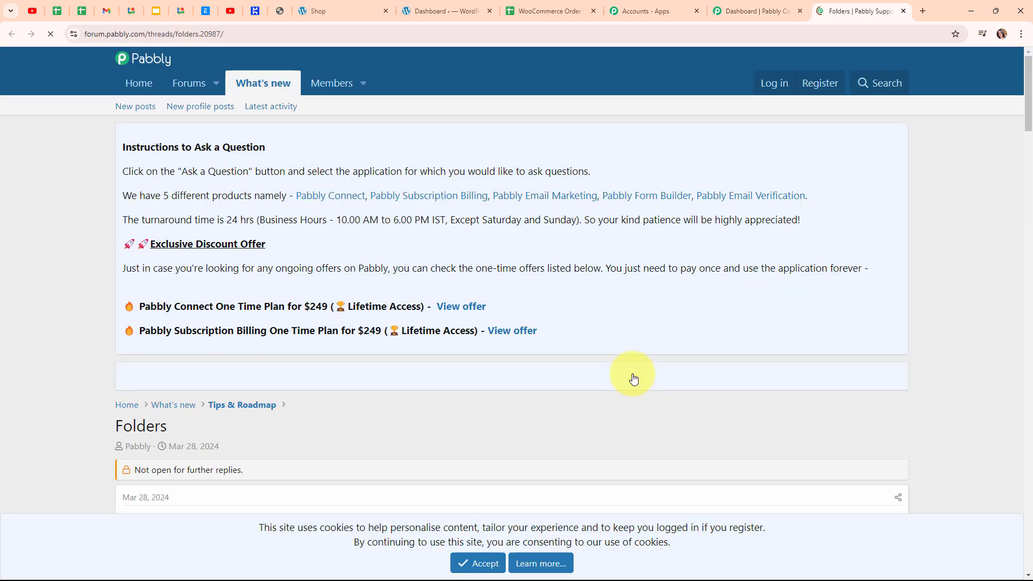
pyautogui.scroll(-9, 634, 378)
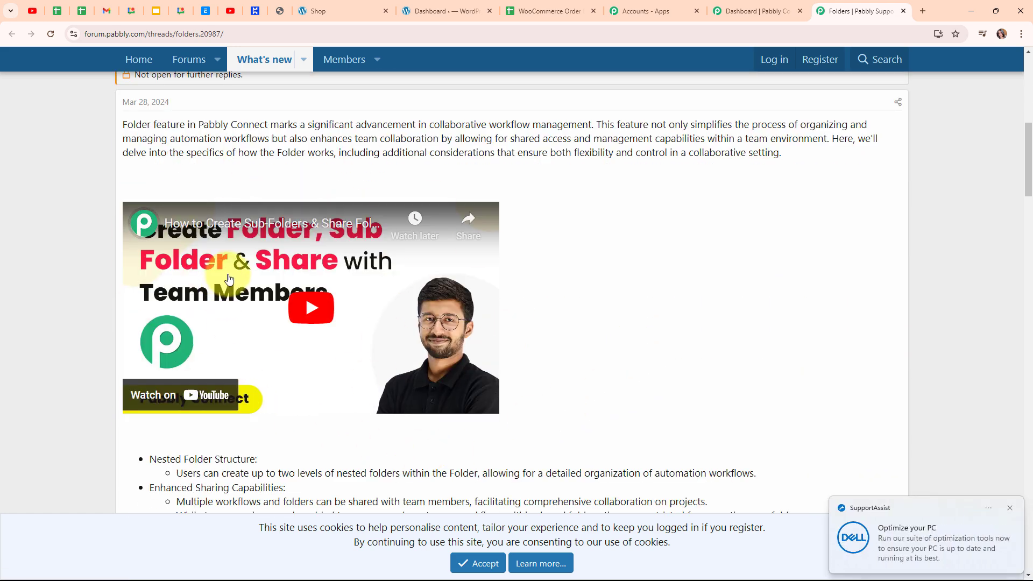
pyautogui.click(1010, 509)
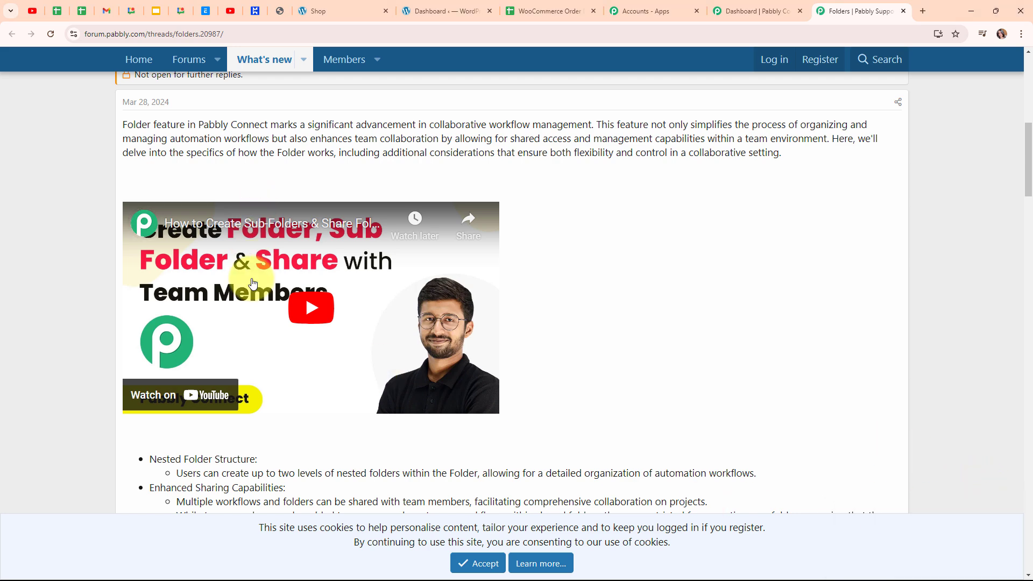
pyautogui.click(743, 11)
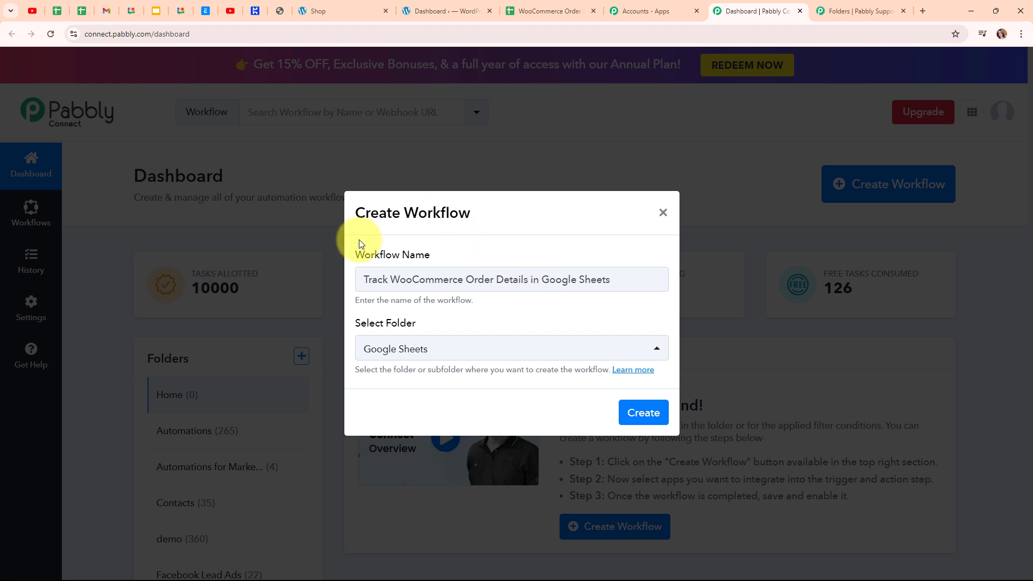
# Step: Create the workflow and check its trigger and action sections
pyautogui.click(642, 412)
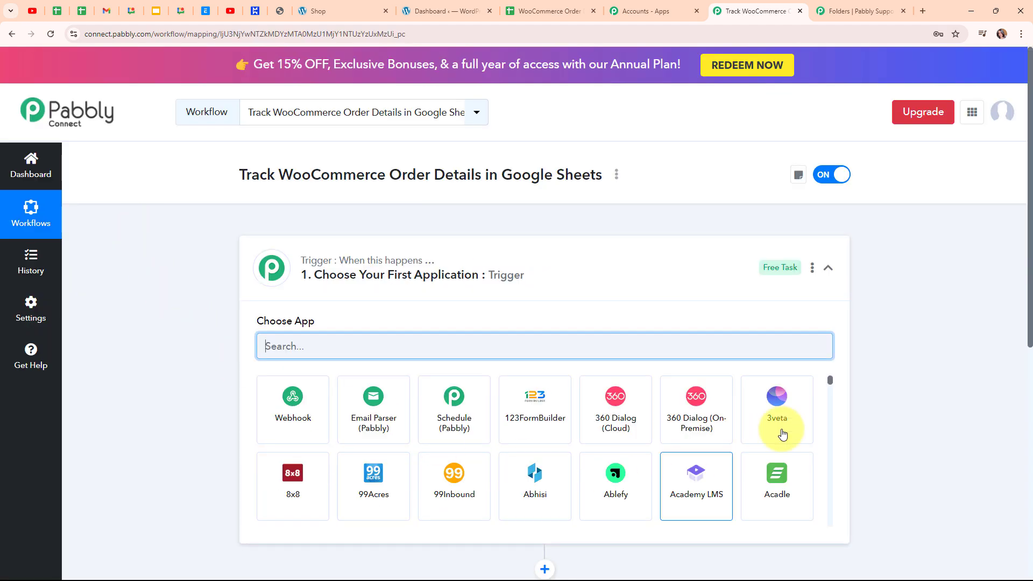
pyautogui.click(819, 276)
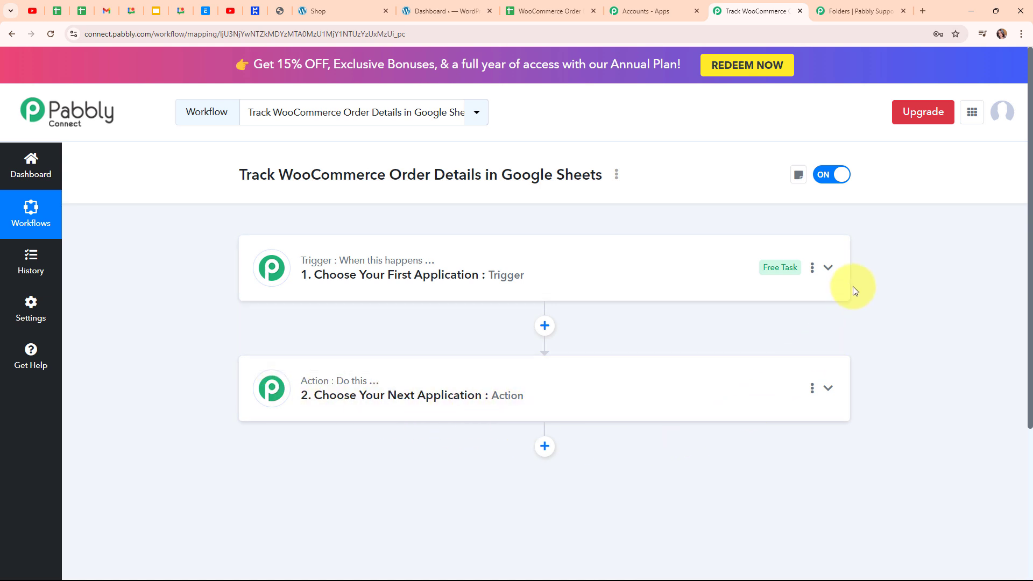
pyautogui.click(828, 268)
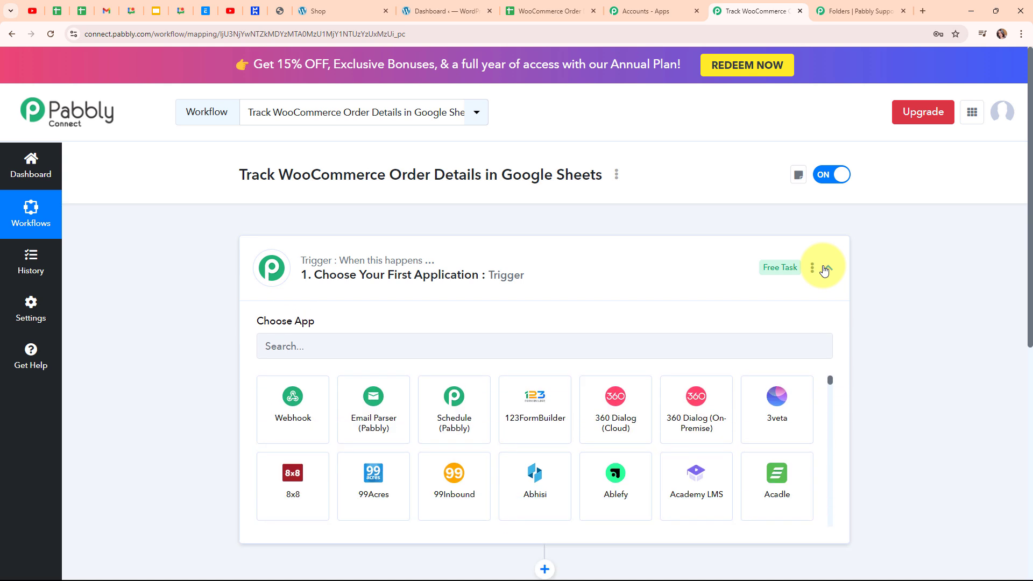
# Step: Set WooCommerce as the workflow's trigger app with New Order Created as the trigger event
pyautogui.click(330, 352)
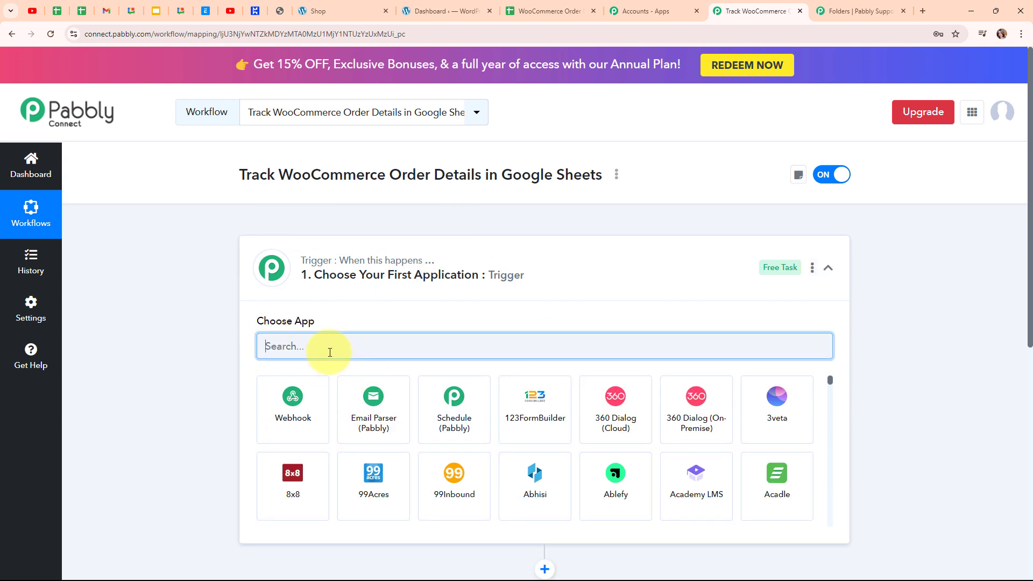
pyautogui.write('W')
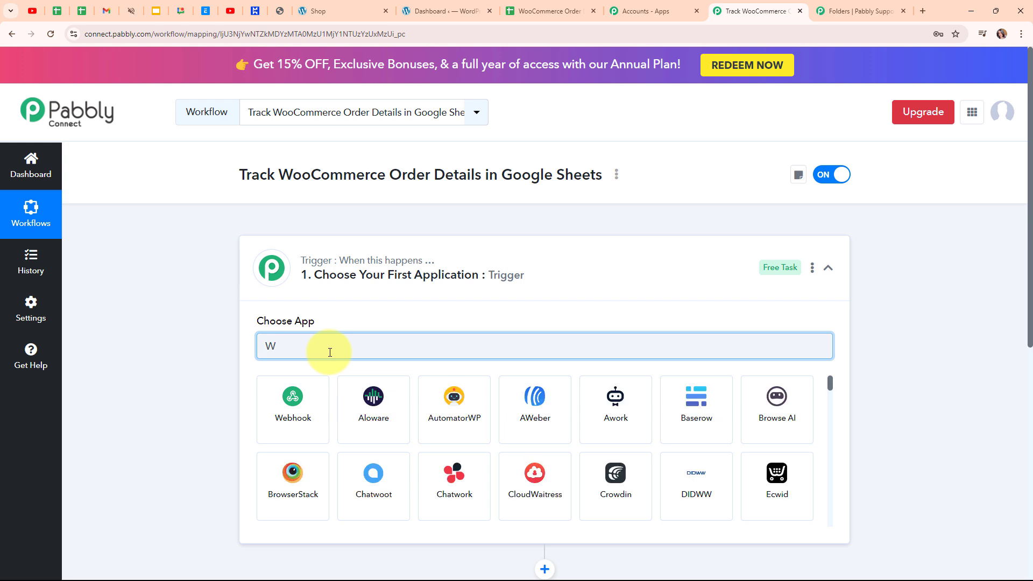
pyautogui.write('oo')
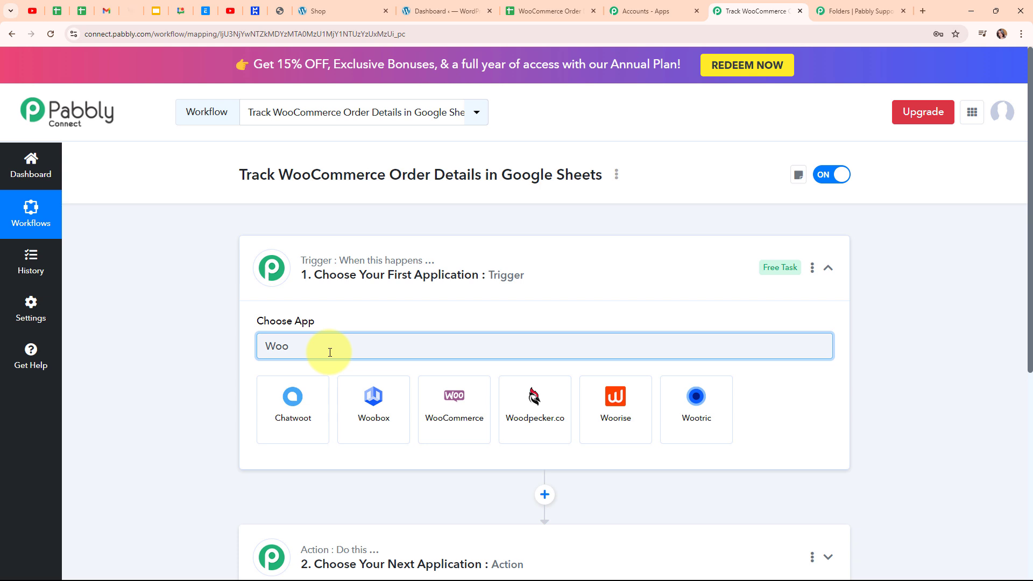
pyautogui.click(437, 403)
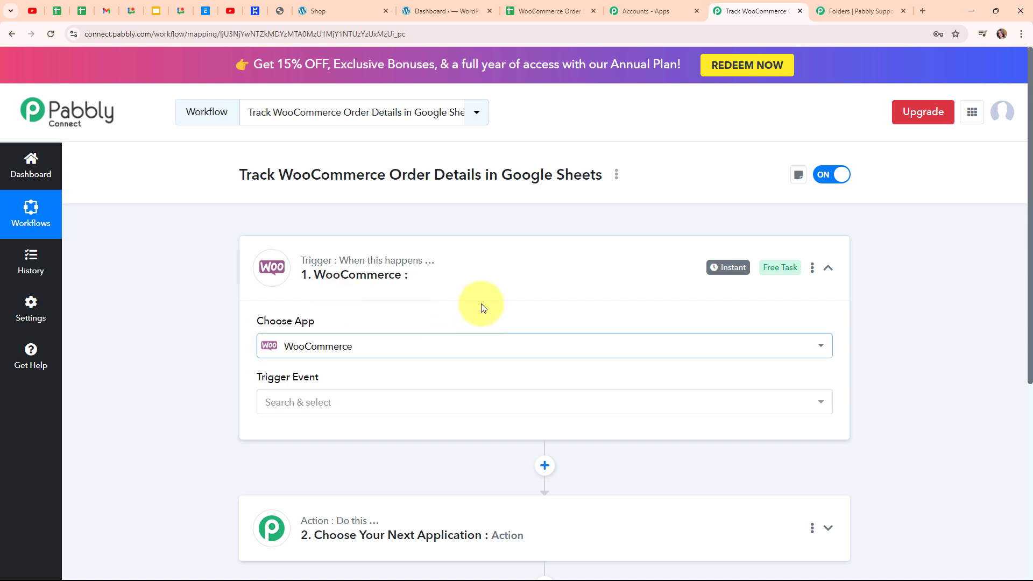
pyautogui.click(395, 413)
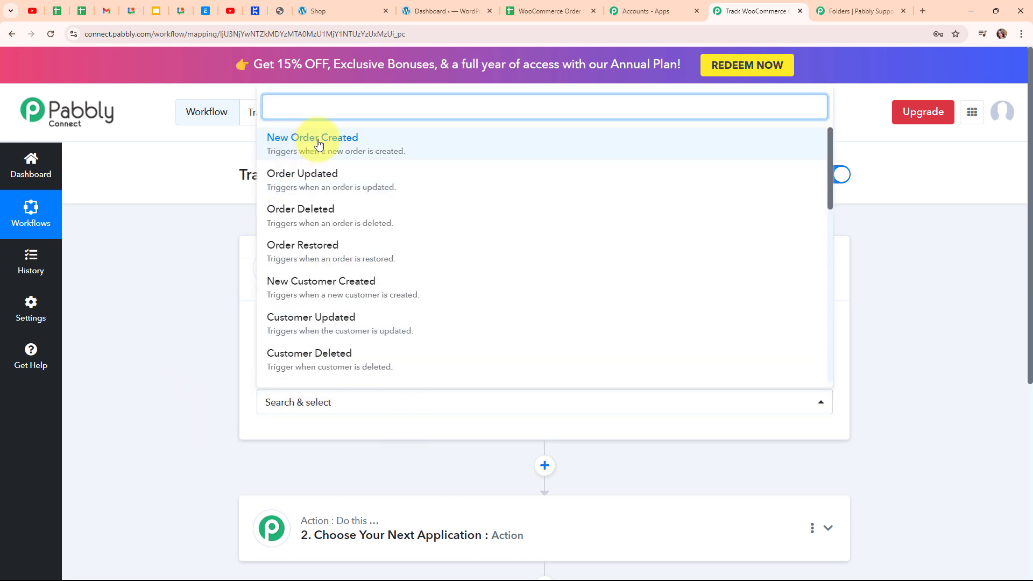
pyautogui.click(300, 138)
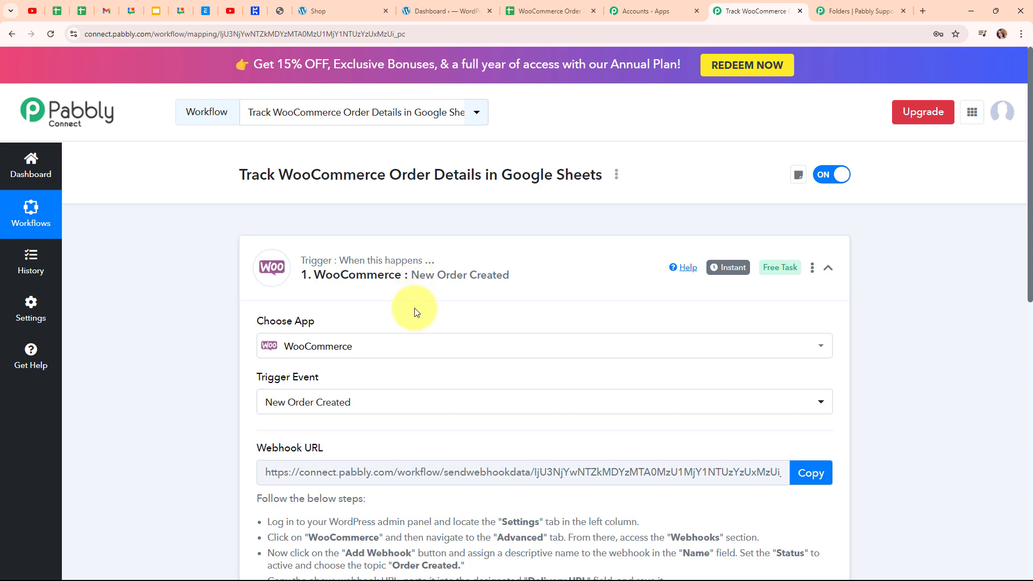
# Step: Read the WooCommerce webhook setup instructions and copy the trigger's webhook URL
pyautogui.scroll(-3, 415, 315)
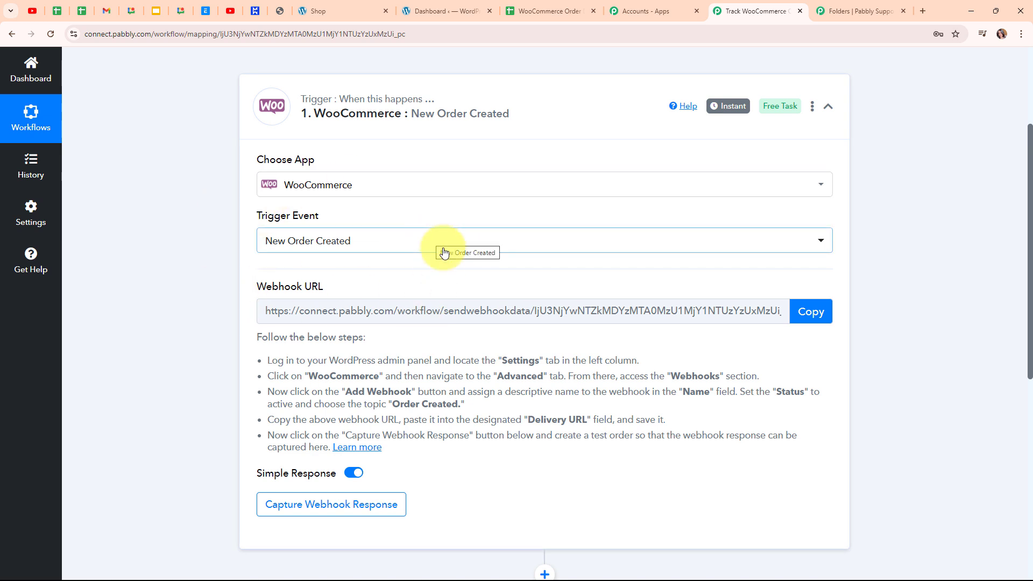
pyautogui.scroll(-1, 506, 251)
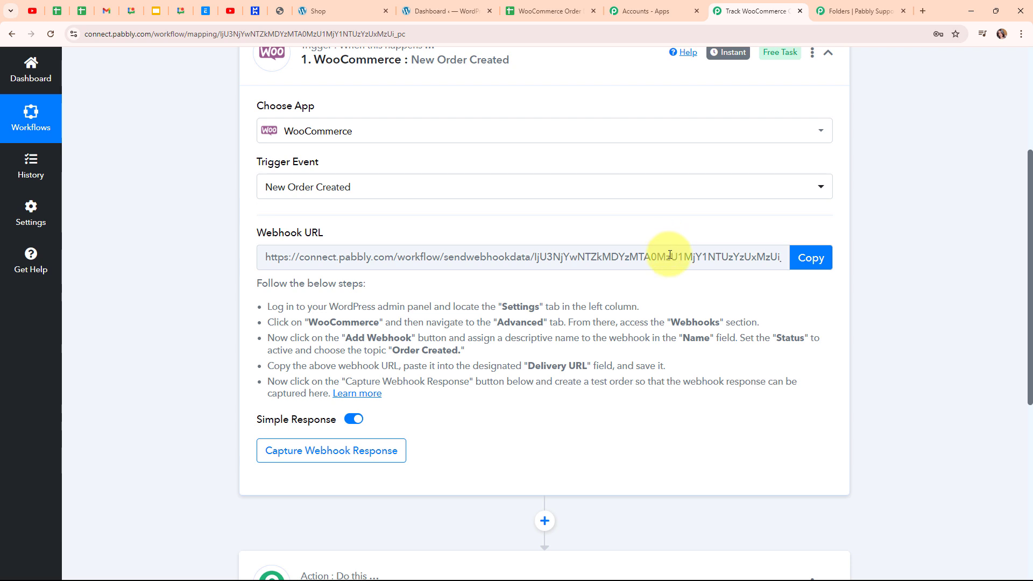
pyautogui.moveTo(266, 307); pyautogui.dragTo(437, 410)
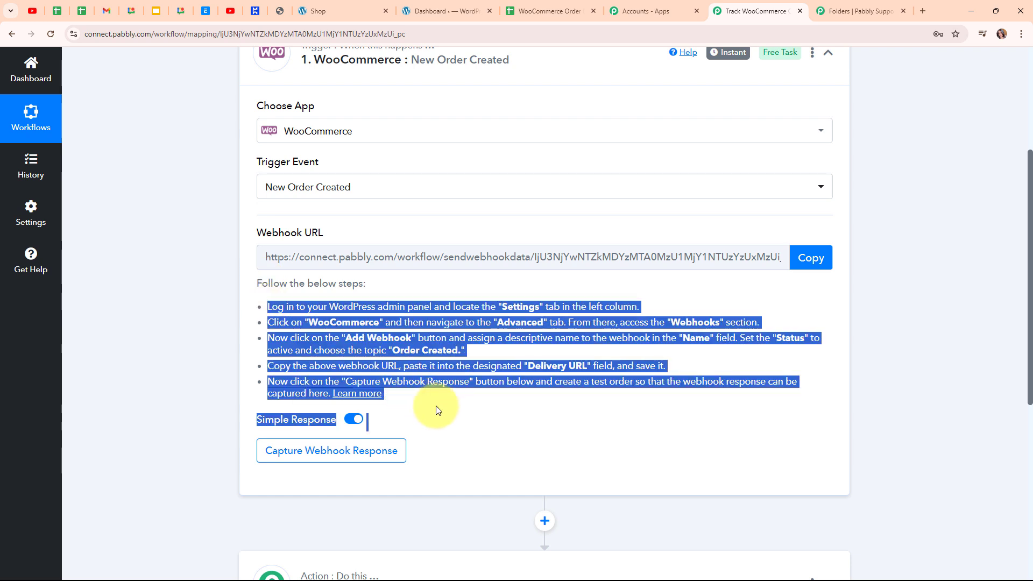
pyautogui.click(437, 410)
pyautogui.click(819, 262)
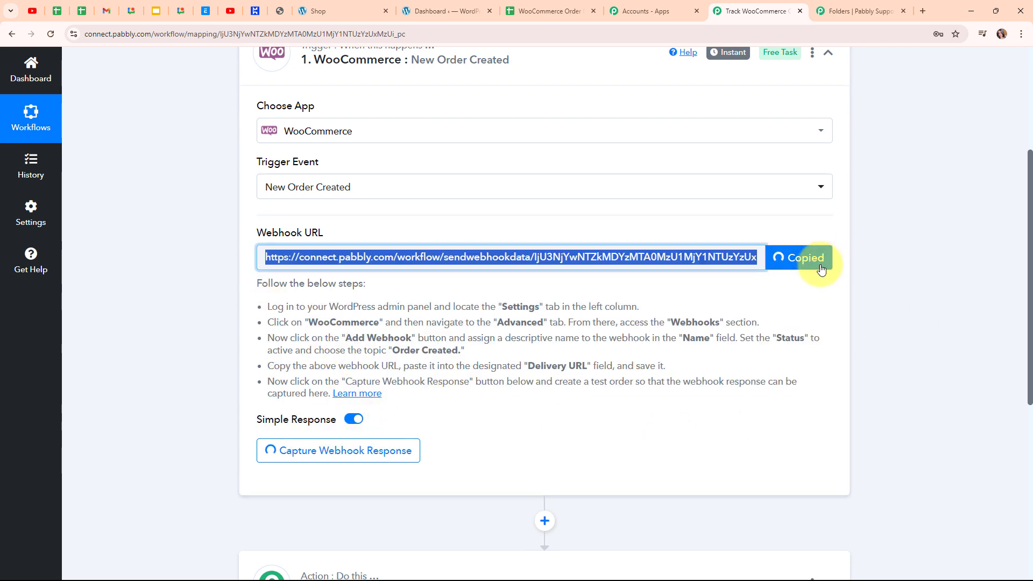
# Step: Switch to the WordPress admin and open a new webhook form in WooCommerce's advanced webhook settings
pyautogui.click(430, 12)
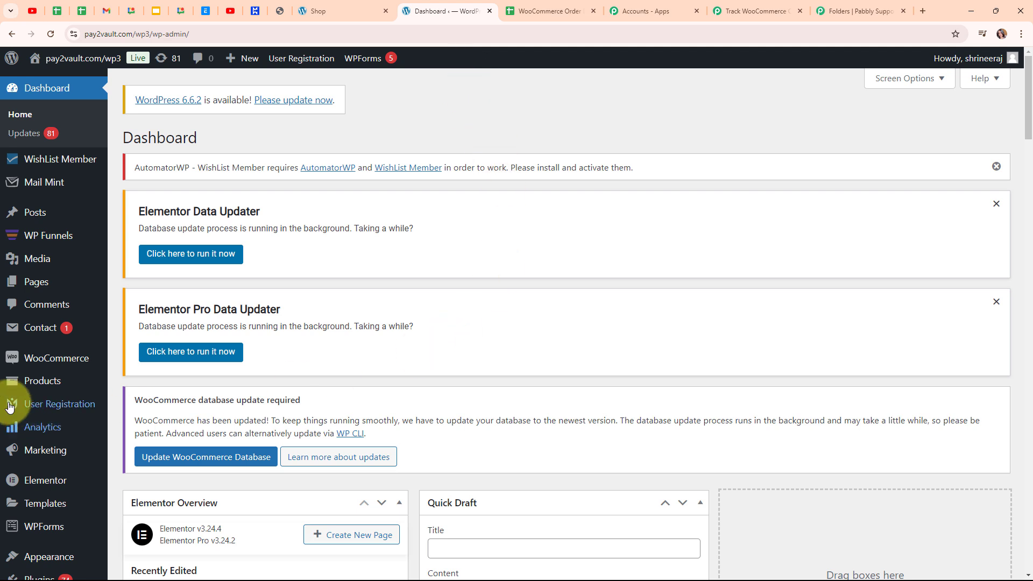
pyautogui.moveTo(51, 362)
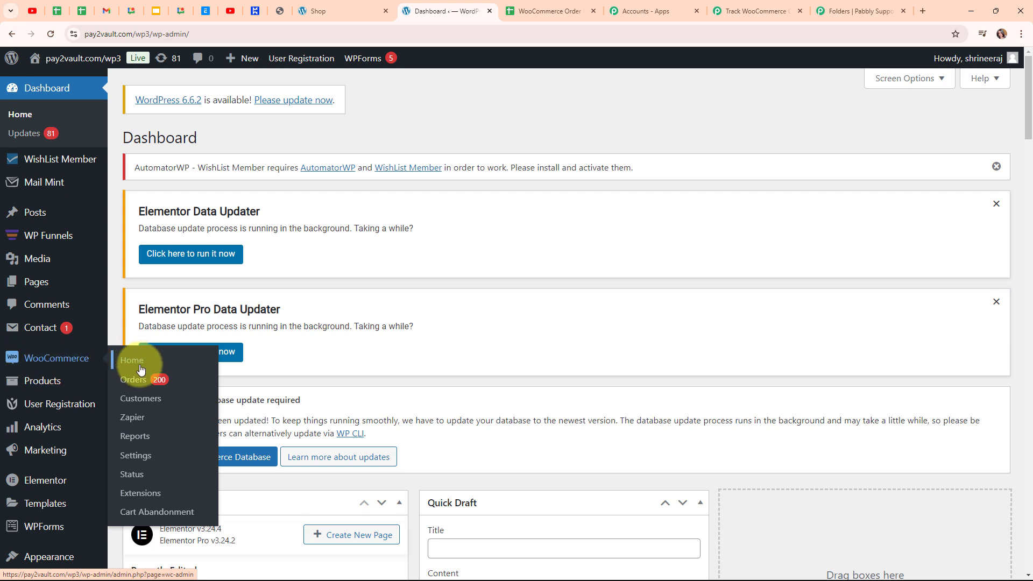
pyautogui.click(149, 457)
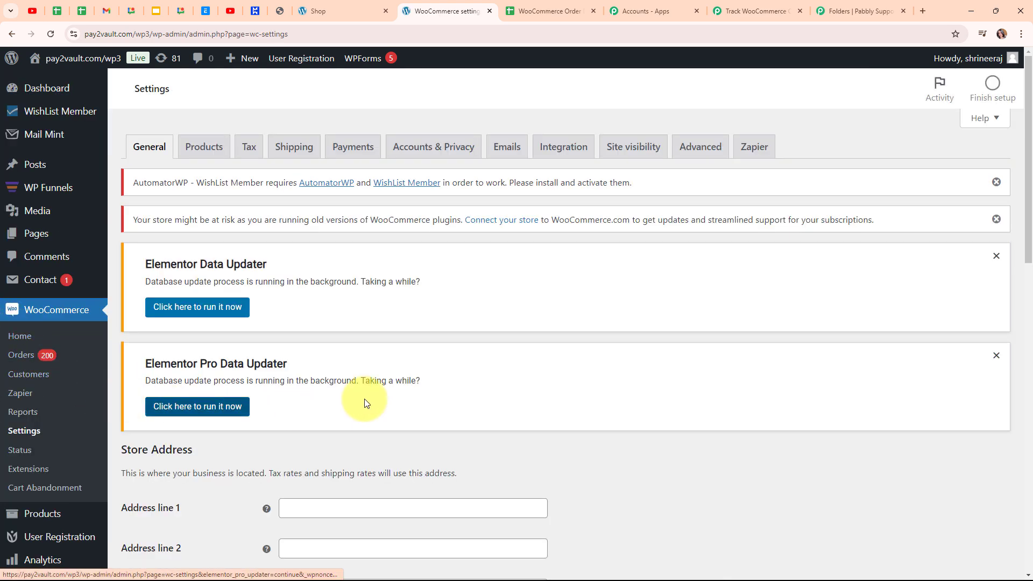
pyautogui.click(683, 156)
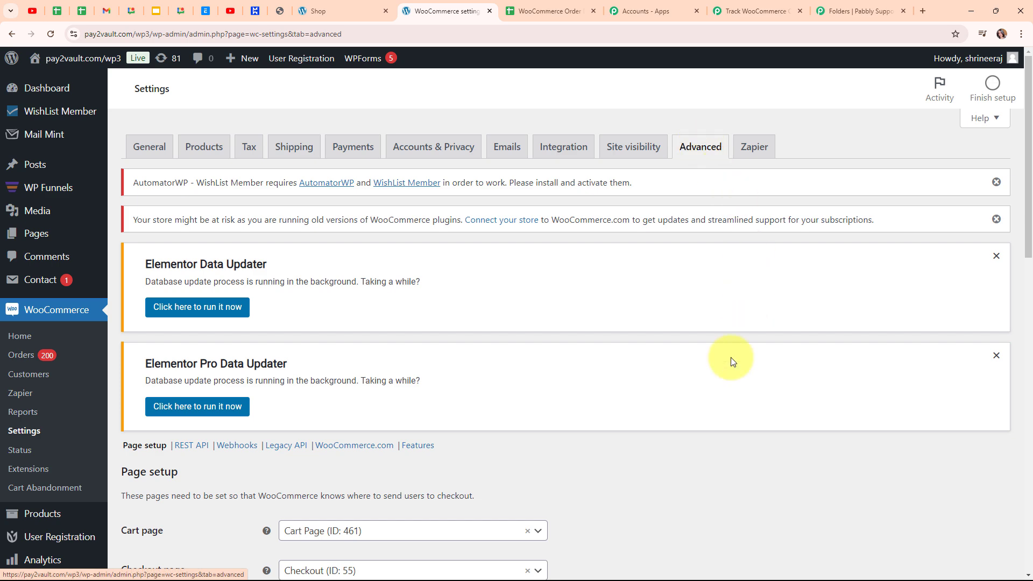
pyautogui.click(237, 448)
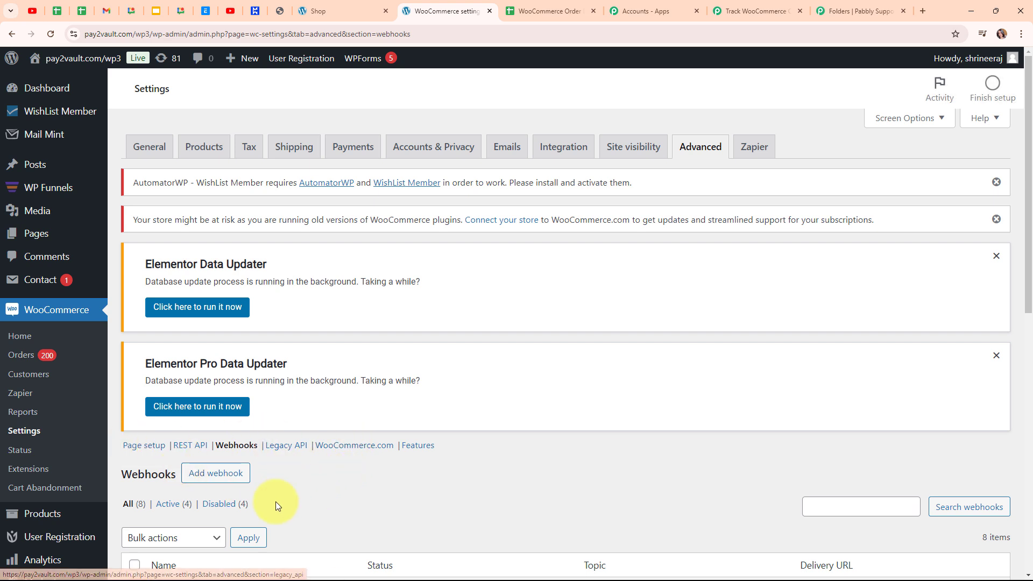
pyautogui.click(224, 481)
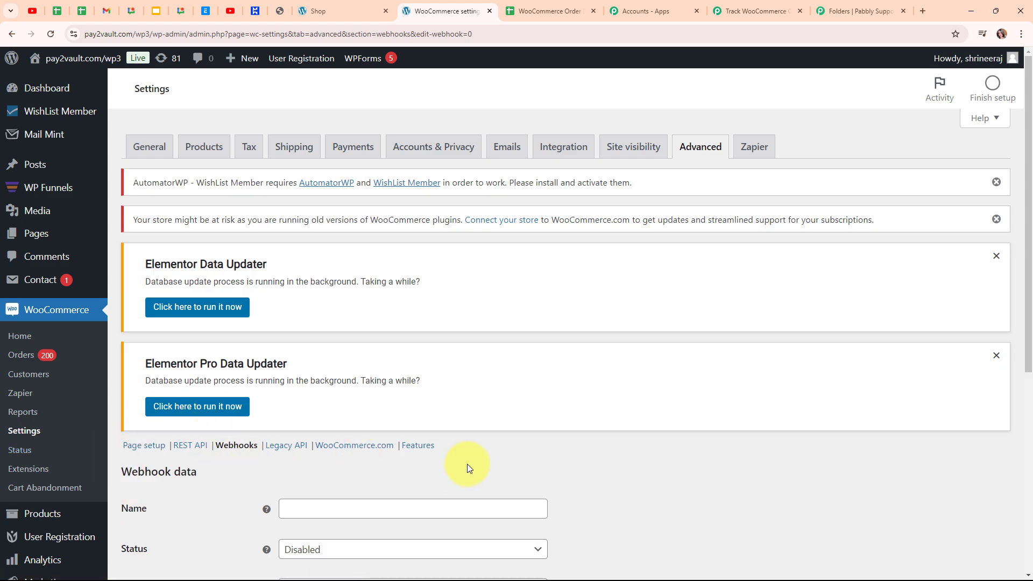
# Step: Name the new webhook New Order and set its status to Active
pyautogui.scroll(-5, 467, 464)
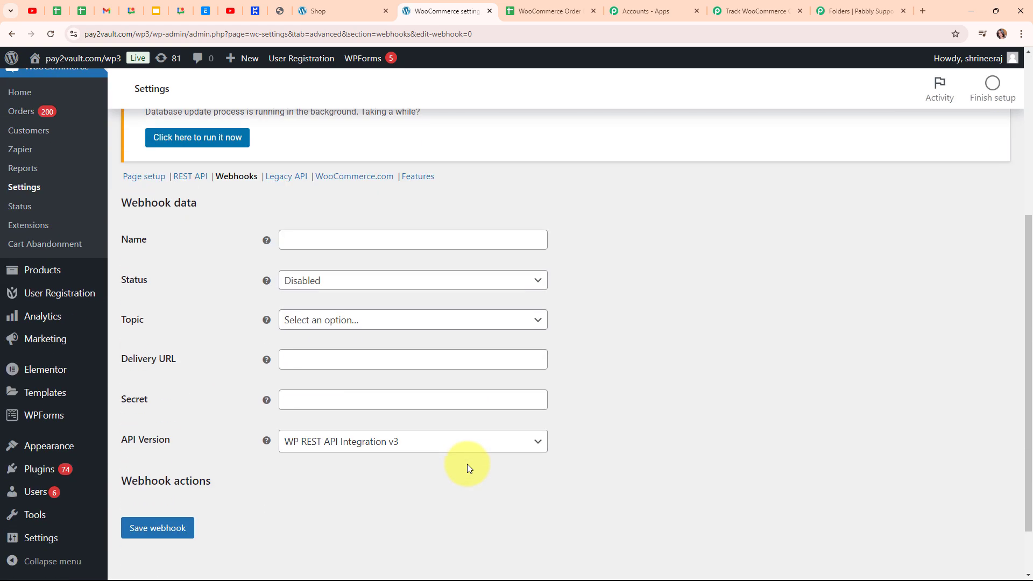
pyautogui.click(383, 240)
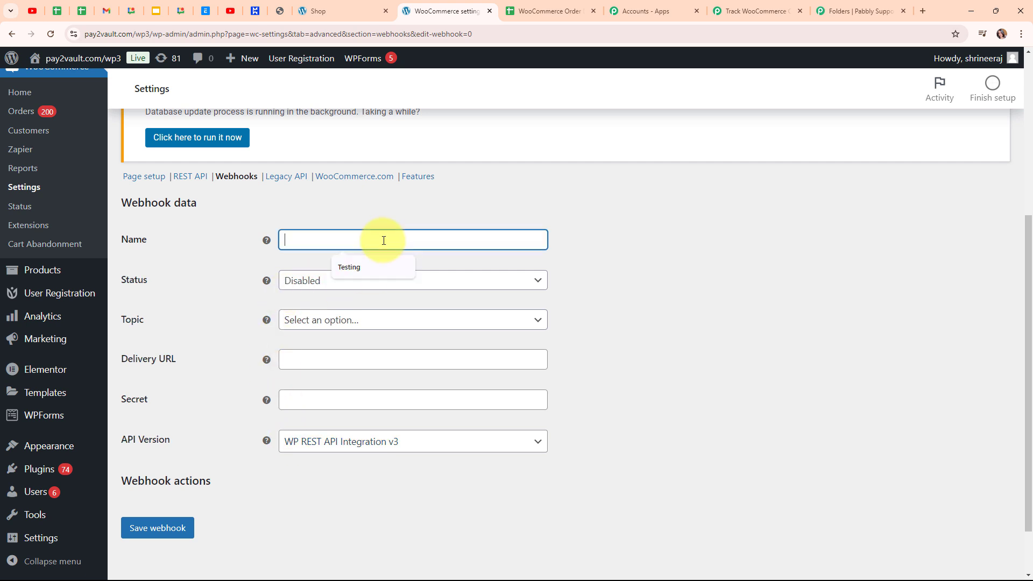
pyautogui.write('New Order')
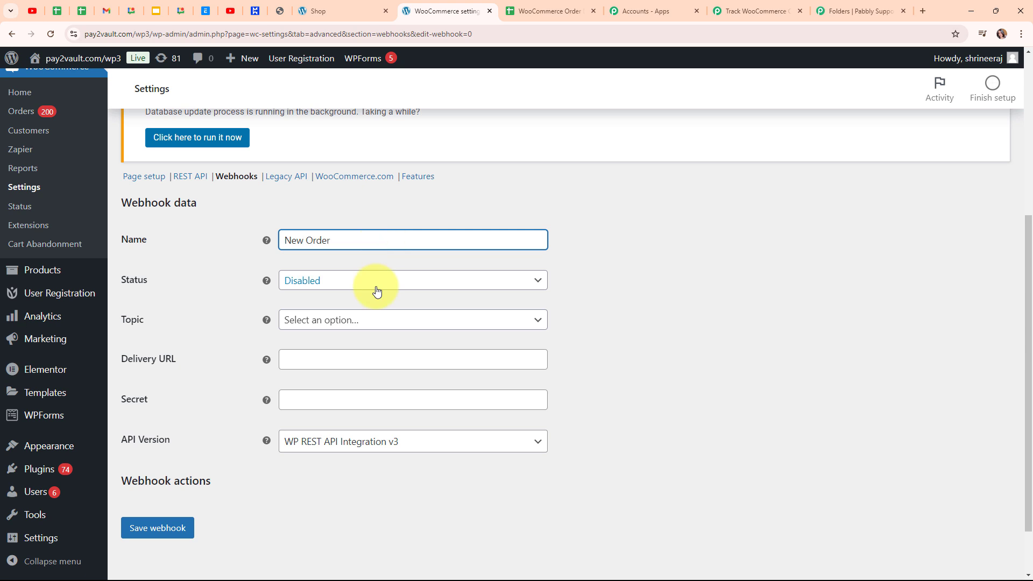
pyautogui.click(377, 291)
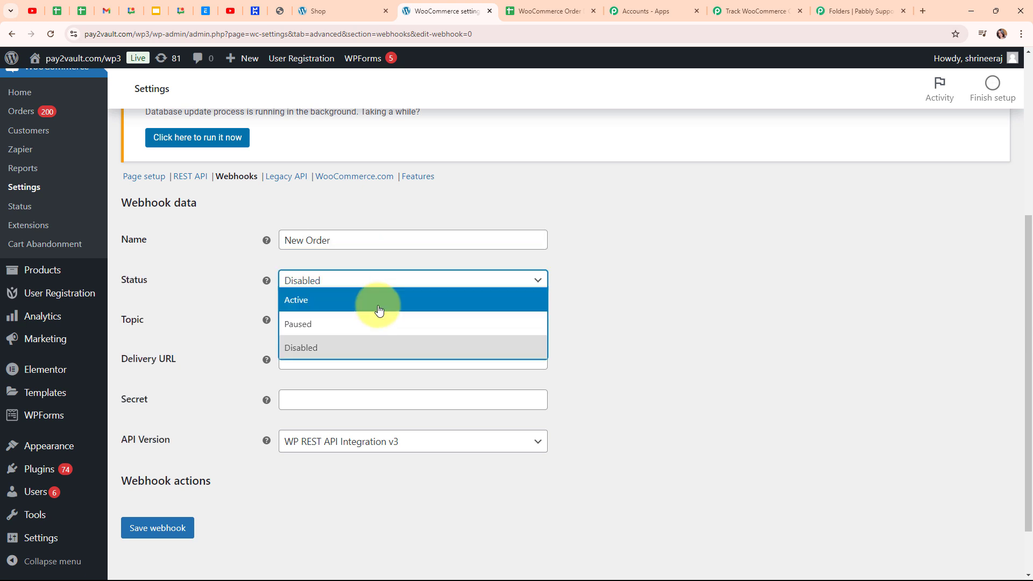
pyautogui.click(379, 310)
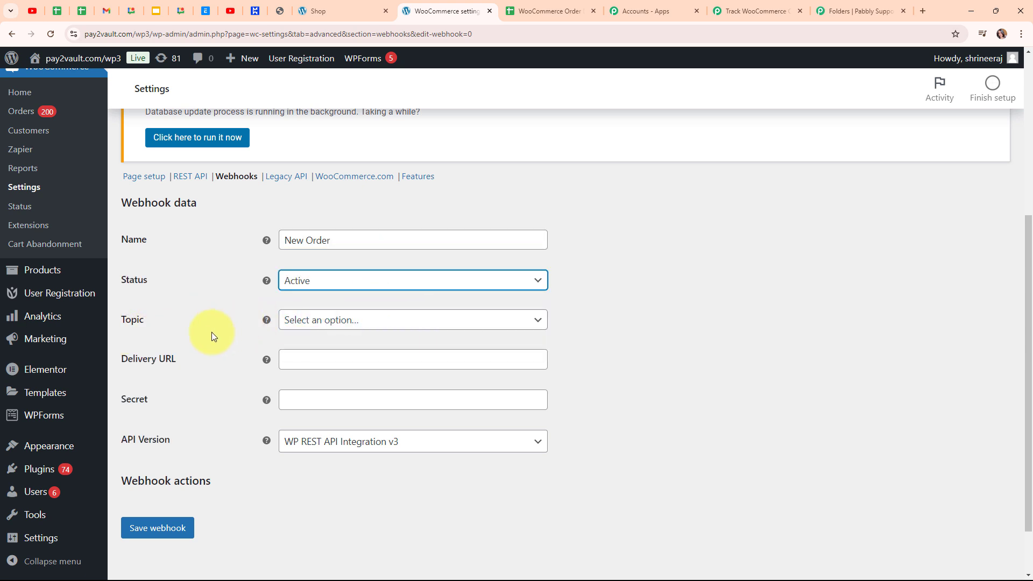
# Step: Set the webhook's topic to Order created
pyautogui.click(420, 322)
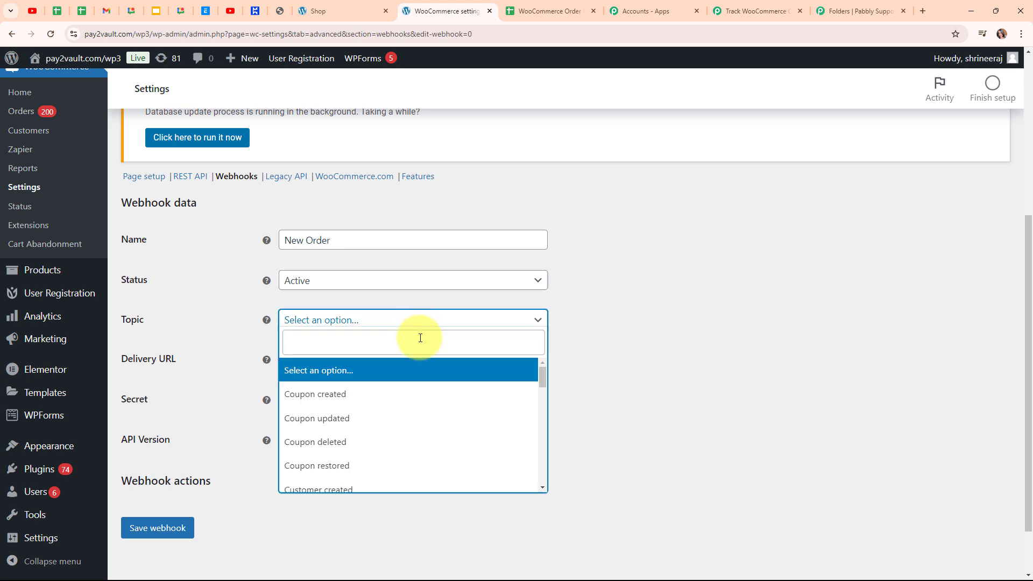
pyautogui.write('o')
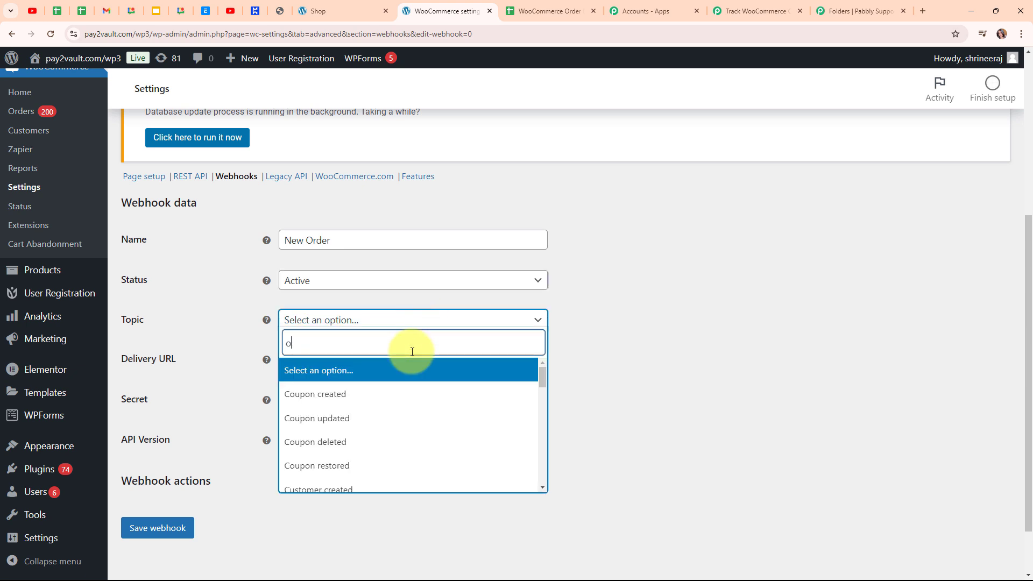
pyautogui.write('rder')
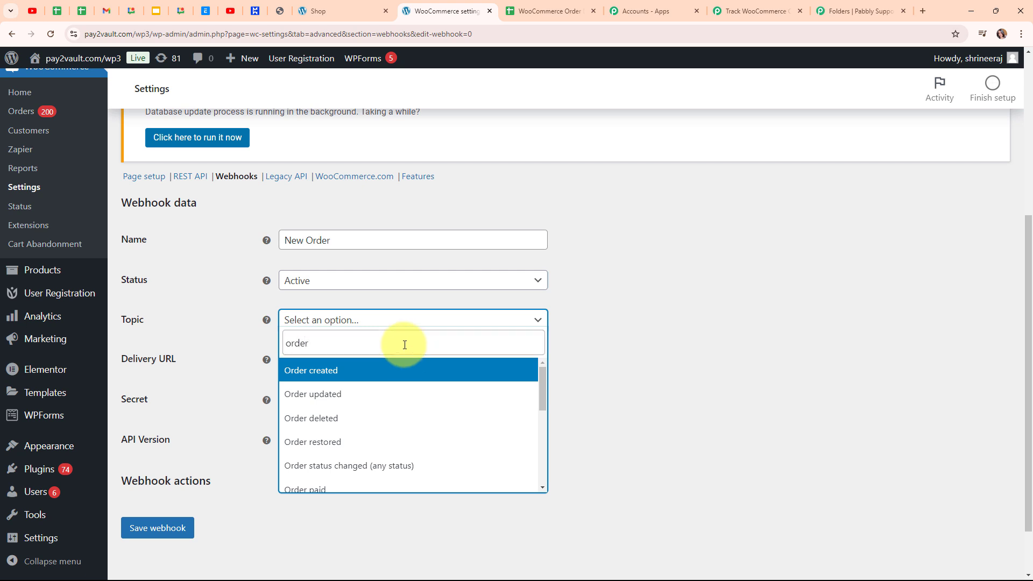
pyautogui.click(426, 373)
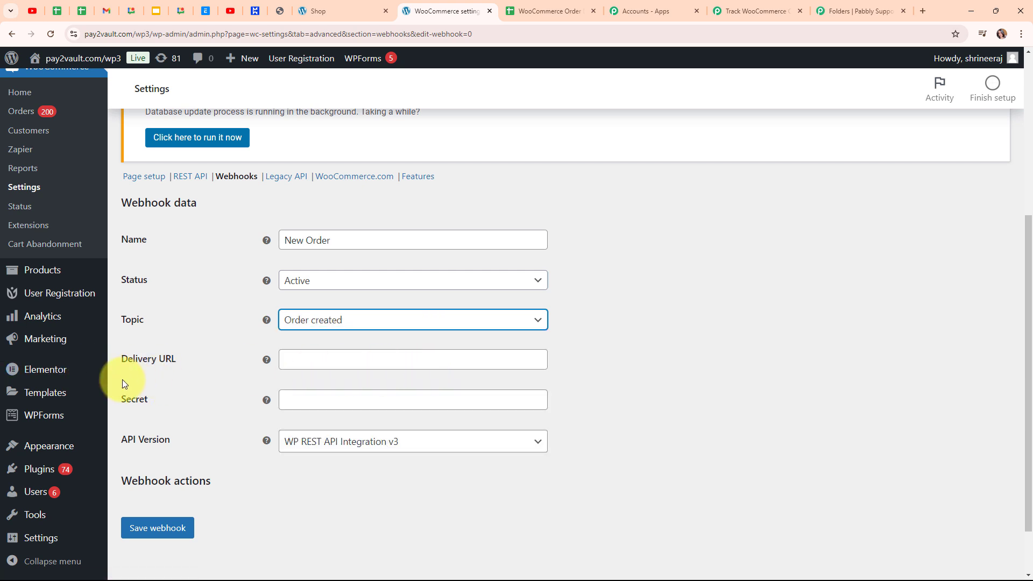
# Step: Paste the copied Pabbly webhook URL as the delivery URL and save the webhook
pyautogui.click(361, 369)
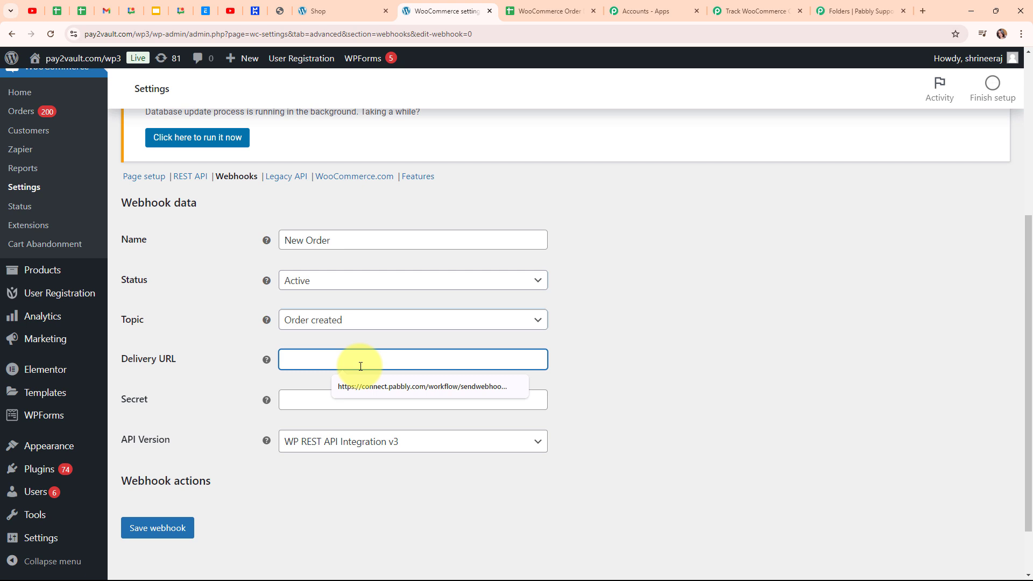
pyautogui.hotkey('ctrl', 'v')
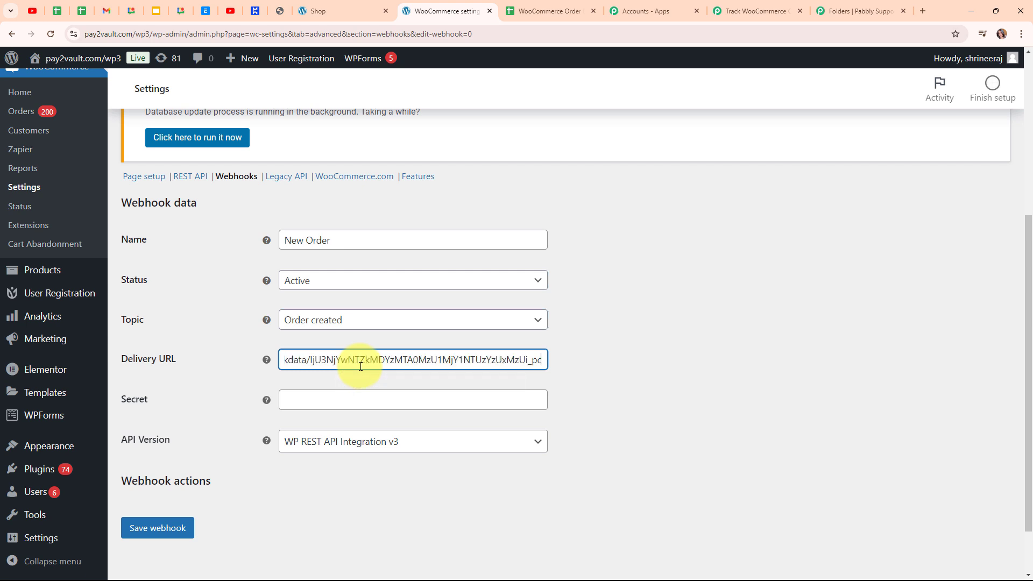
pyautogui.click(233, 368)
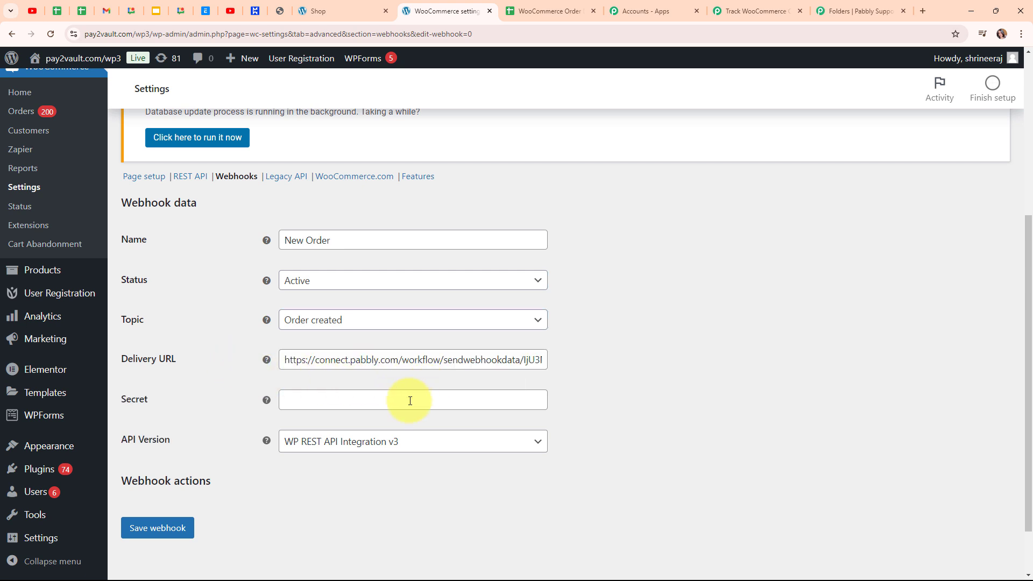
pyautogui.scroll(-1, 323, 388)
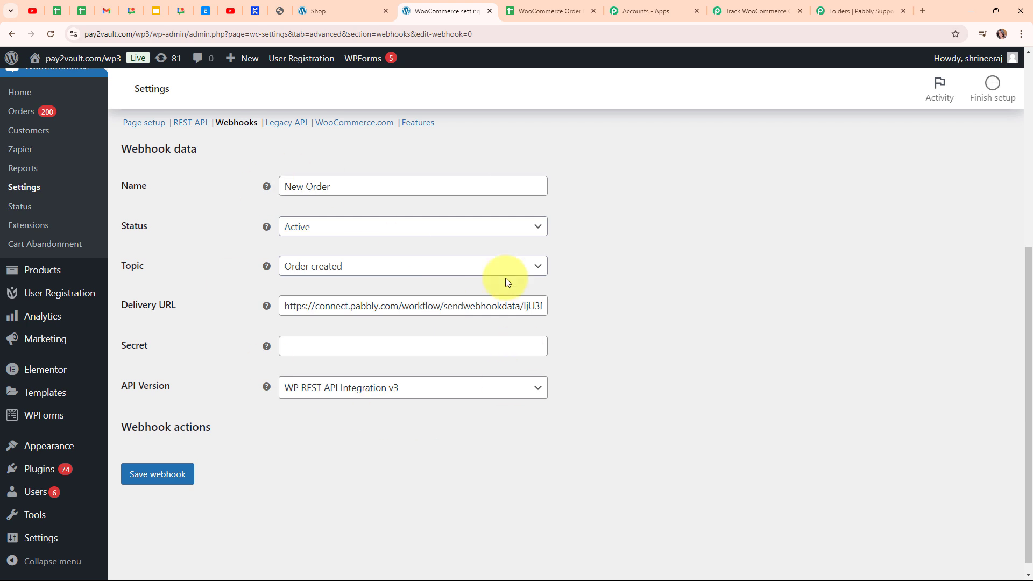
pyautogui.click(166, 473)
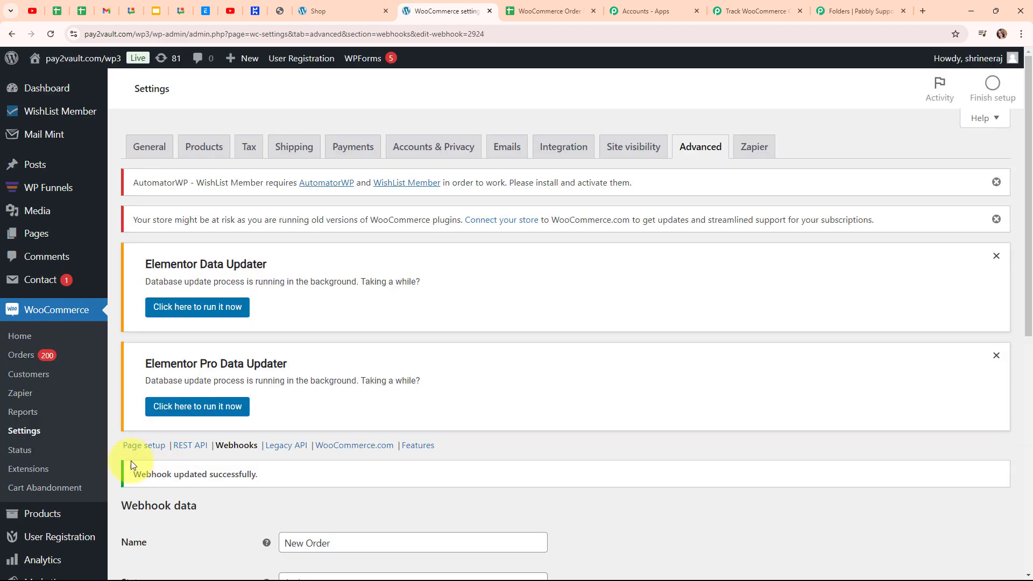
pyautogui.scroll(-1, 467, 432)
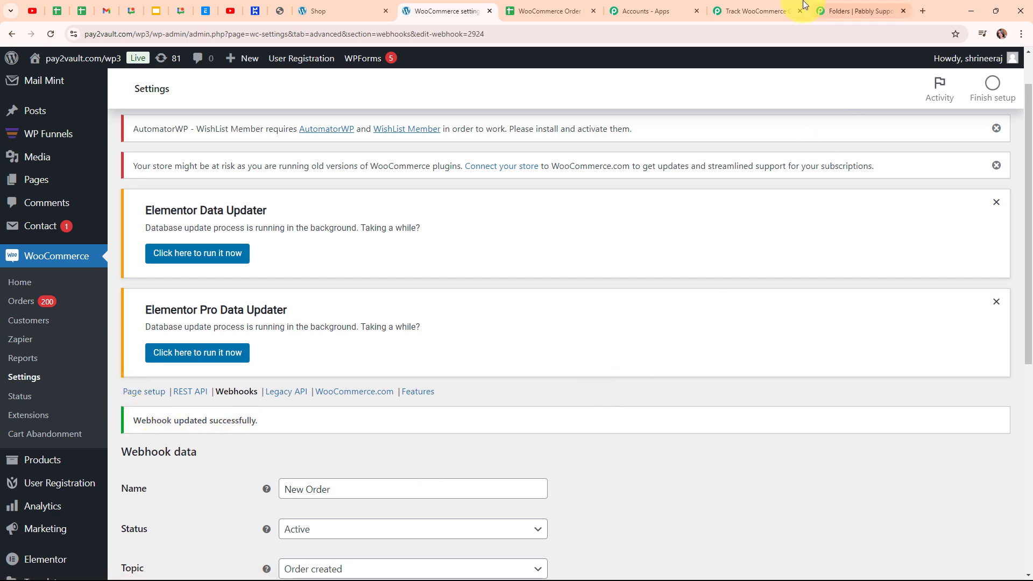
# Step: Switch to the Pabbly Connect workflow, check the received trigger response, and start re-capturing the webhook response
pyautogui.click(756, 11)
pyautogui.scroll(-4, 230, 393)
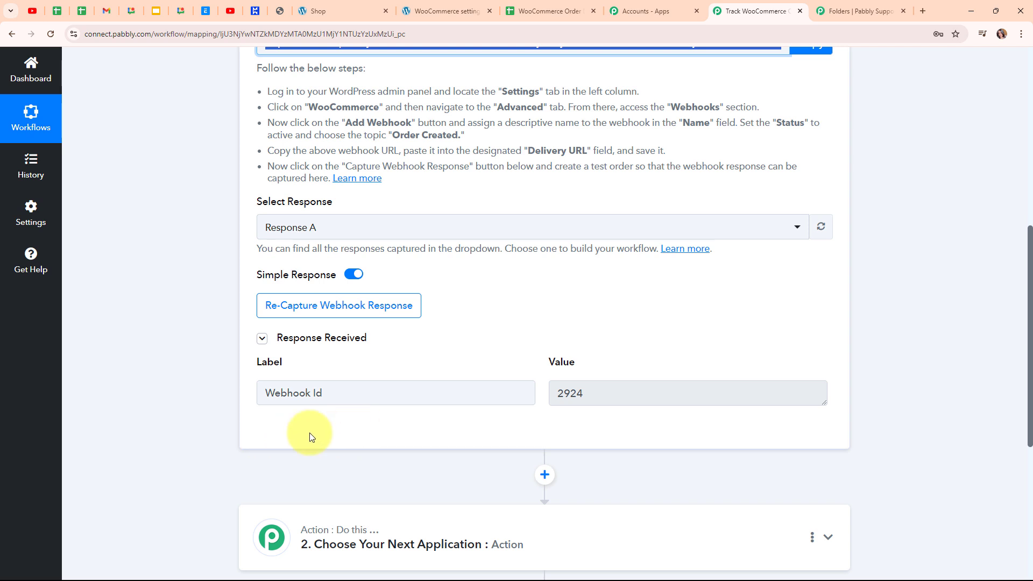
pyautogui.moveTo(334, 399); pyautogui.dragTo(223, 401)
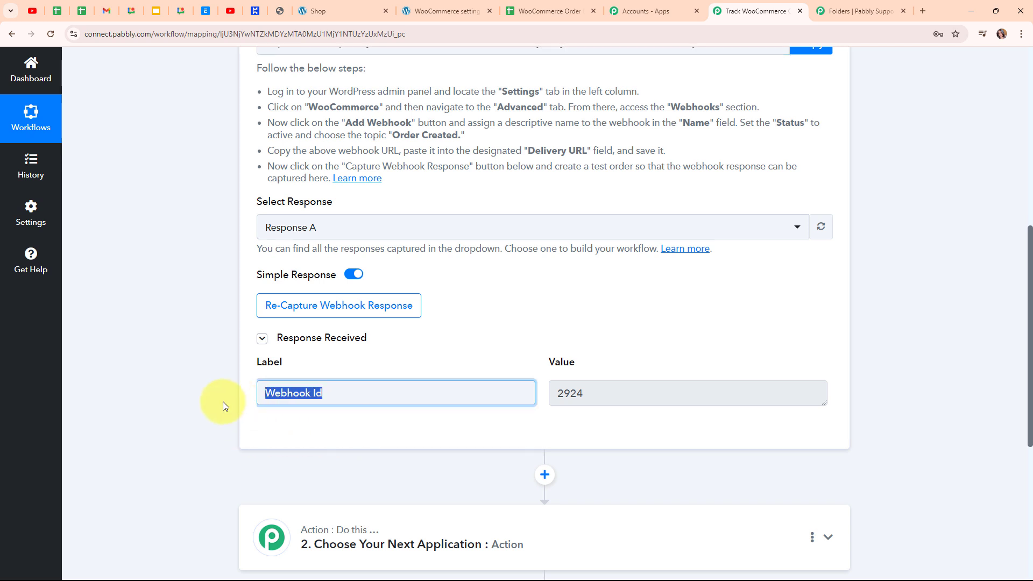
pyautogui.click(535, 434)
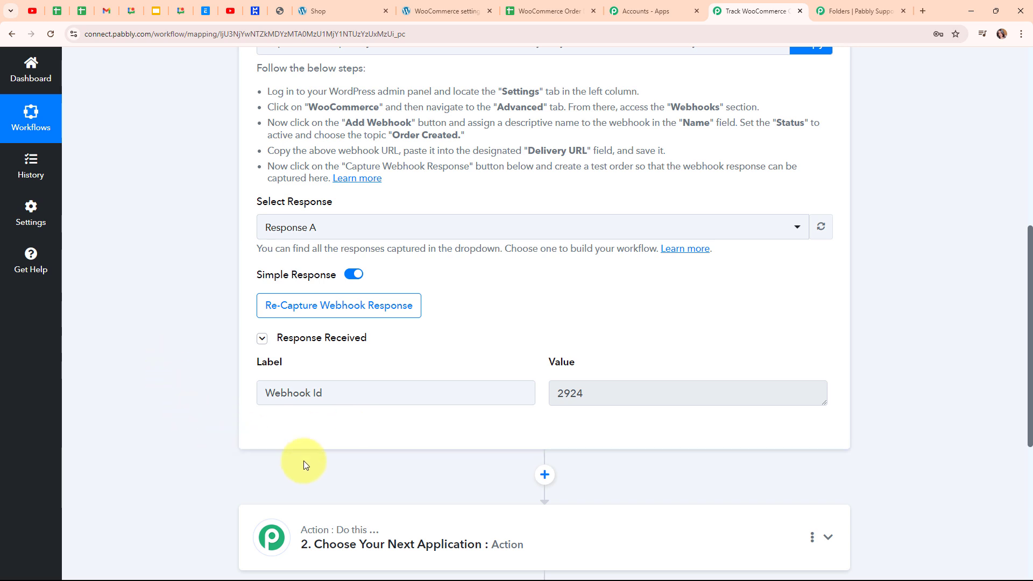
pyautogui.click(373, 314)
pyautogui.click(470, 396)
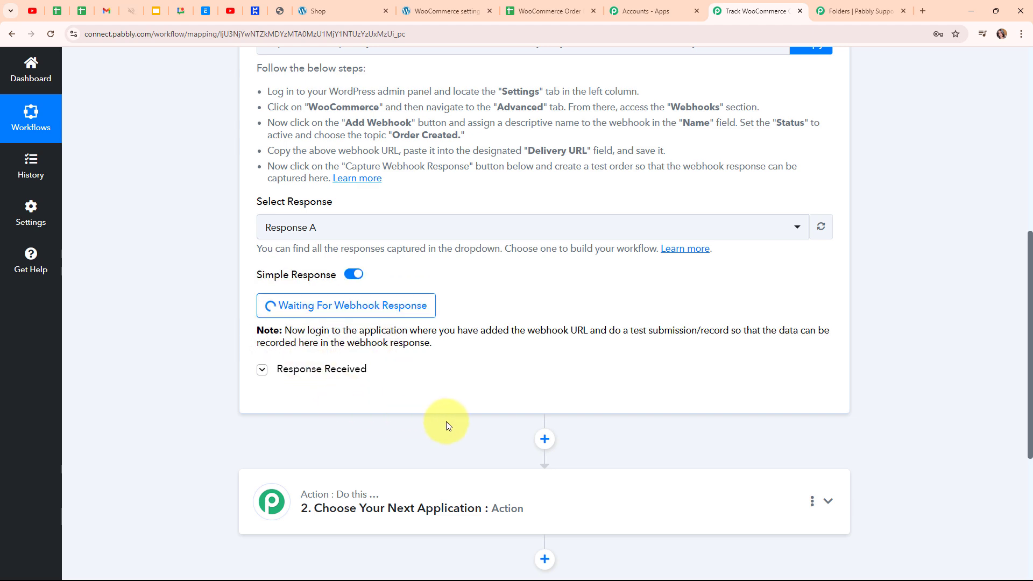
# Step: Switch to the WooCommerce shop page, add E-Book on Social Media to the cart, and proceed to checkout
pyautogui.click(345, 11)
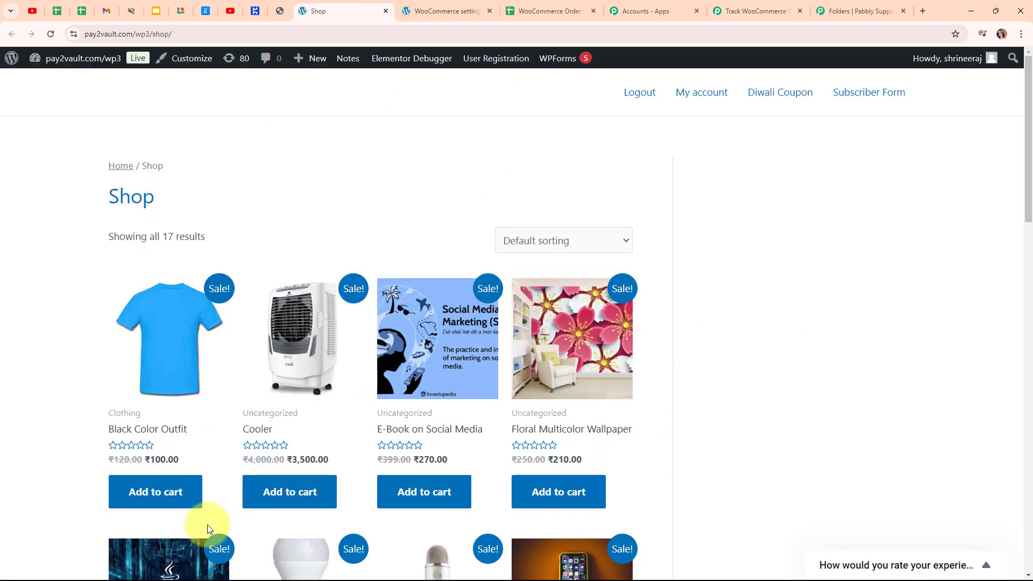
pyautogui.scroll(-4, 399, 237)
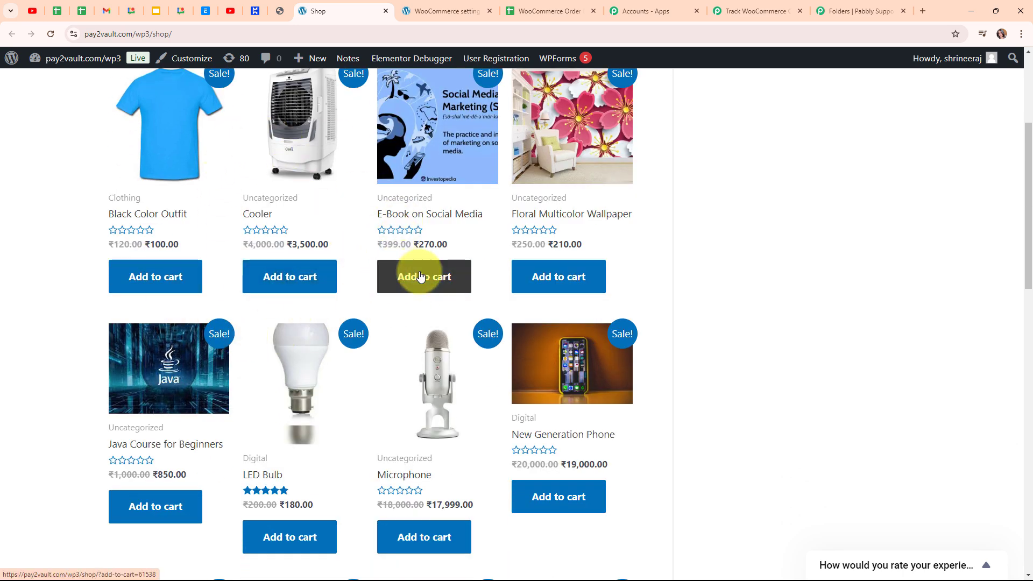
pyautogui.click(421, 277)
pyautogui.scroll(-3, 647, 300)
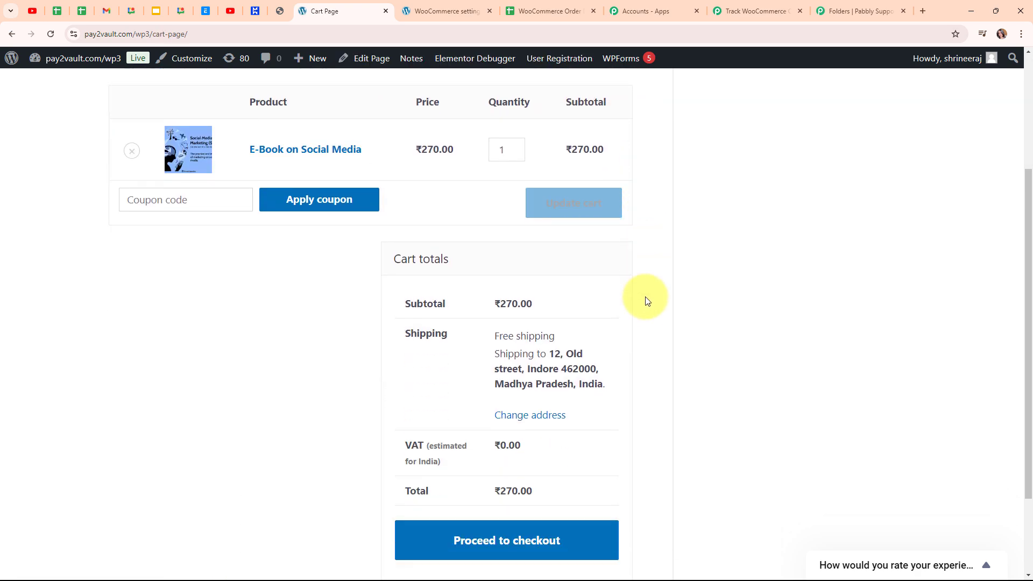
pyautogui.scroll(-2, 647, 300)
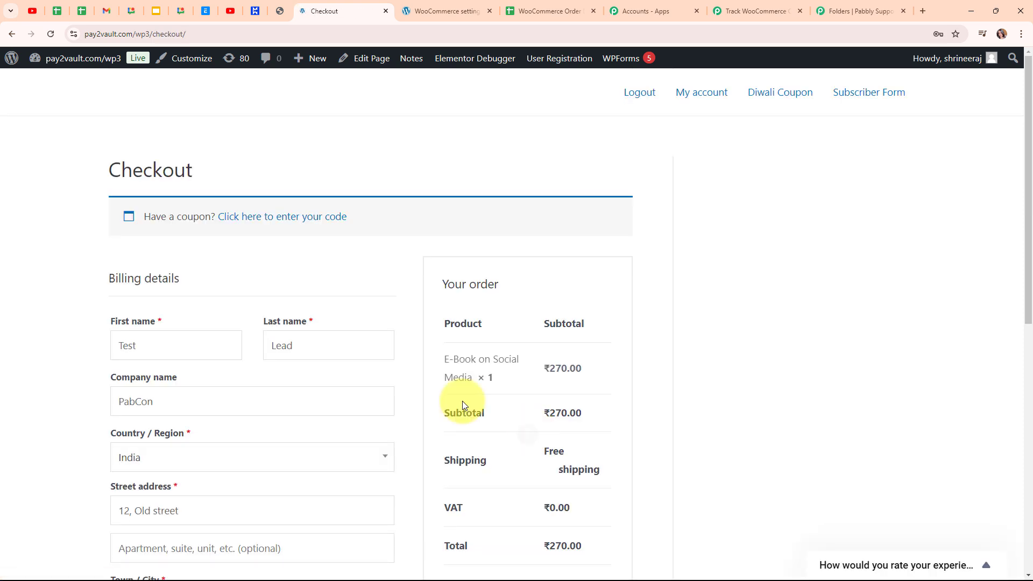
# Step: Replace the first name in the billing details with the test customer's first name, keeping the last name
pyautogui.scroll(-3, 338, 247)
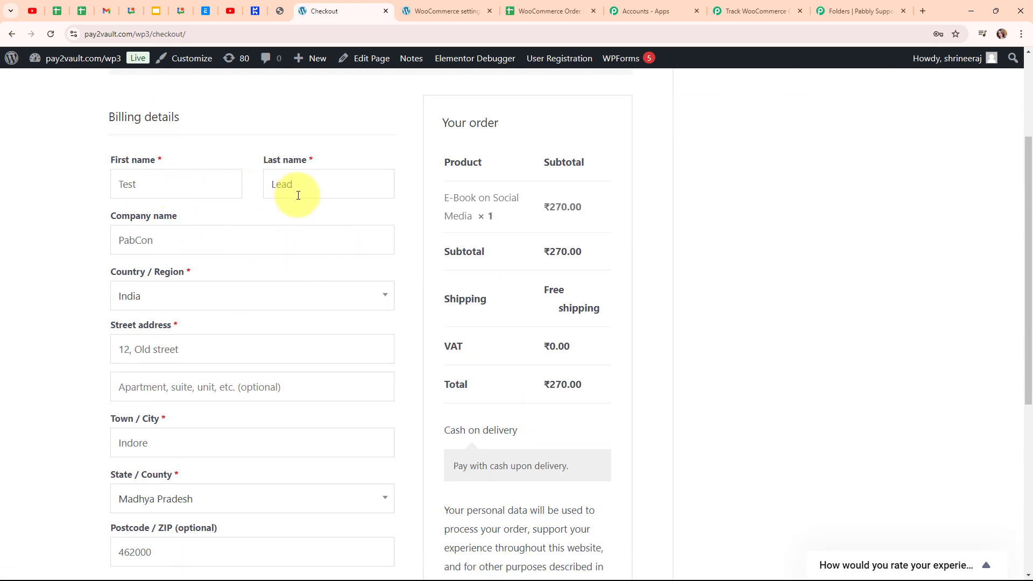
pyautogui.click(185, 180)
pyautogui.moveTo(184, 180); pyautogui.dragTo(75, 192)
pyautogui.press('BackSpace')
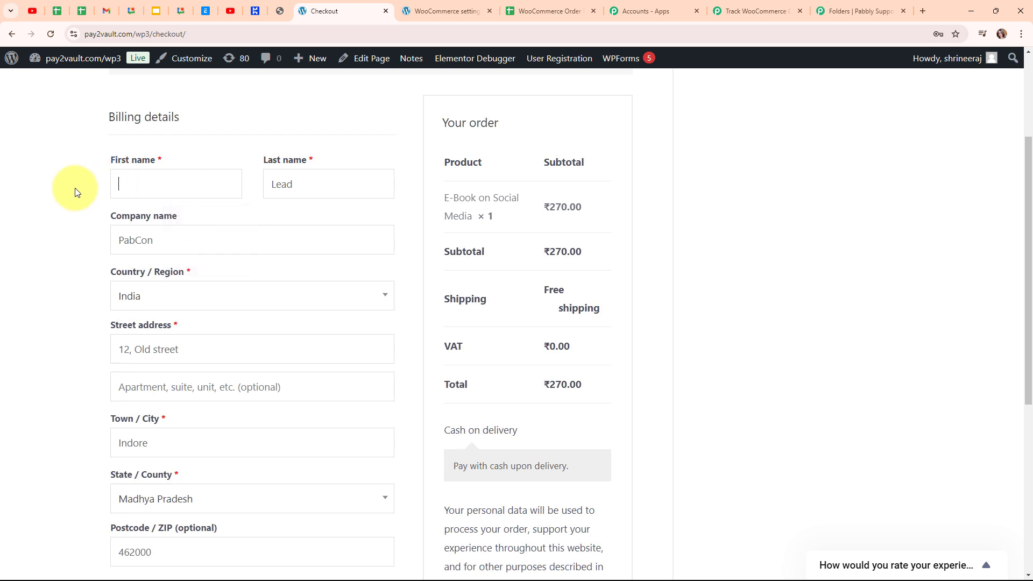
pyautogui.write('Dummy')
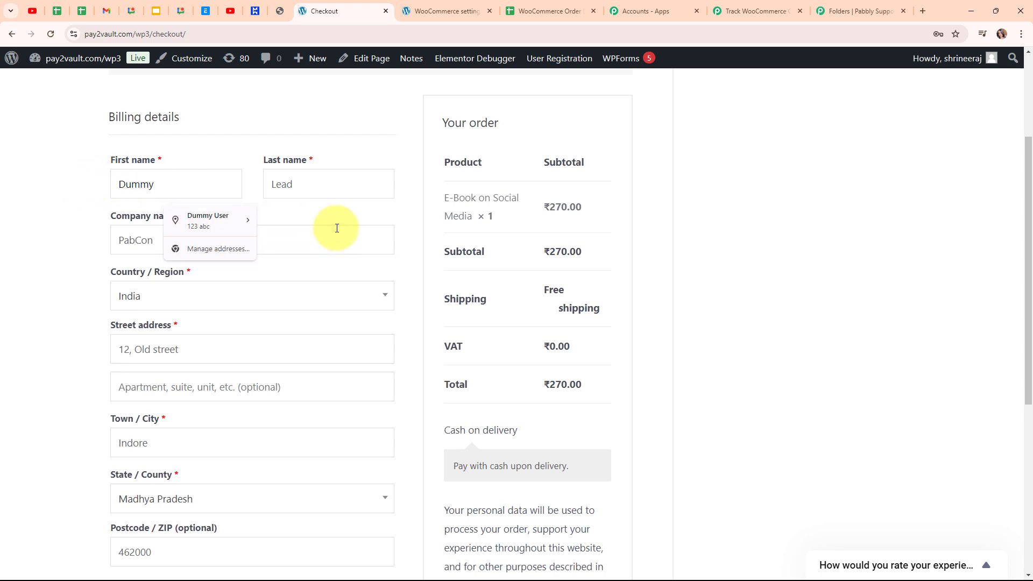
pyautogui.click(281, 189)
pyautogui.click(236, 233)
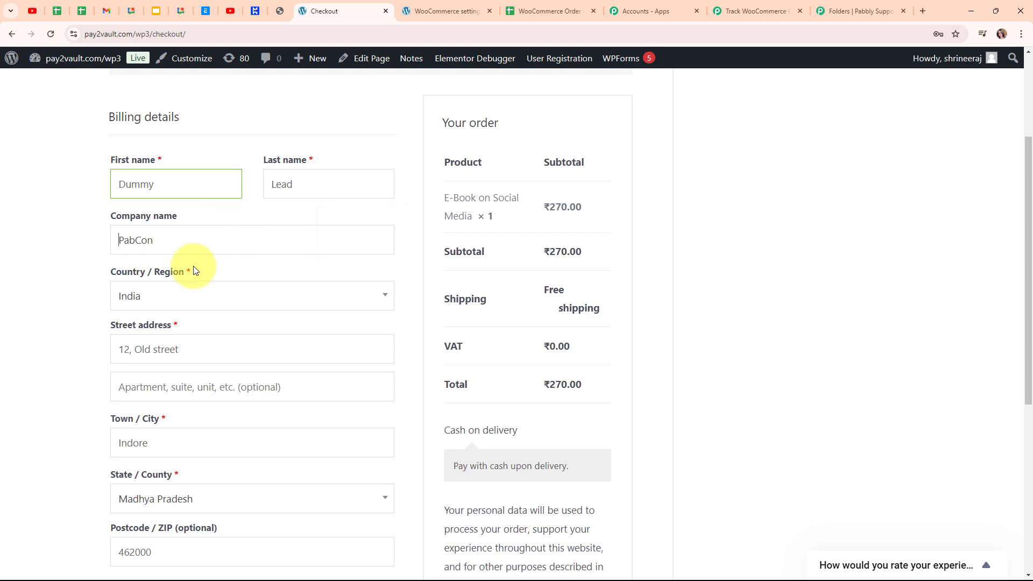
# Step: Replace the town and postcode in the billing details with the test customer's city and postal code
pyautogui.scroll(-1, 245, 319)
pyautogui.scroll(-2, 253, 318)
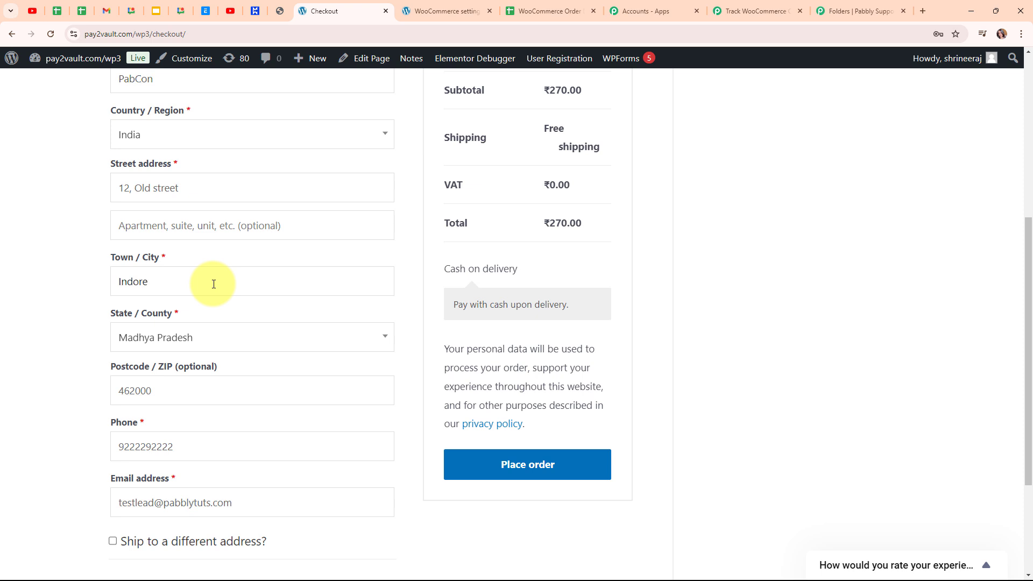
pyautogui.write('Bhopal')
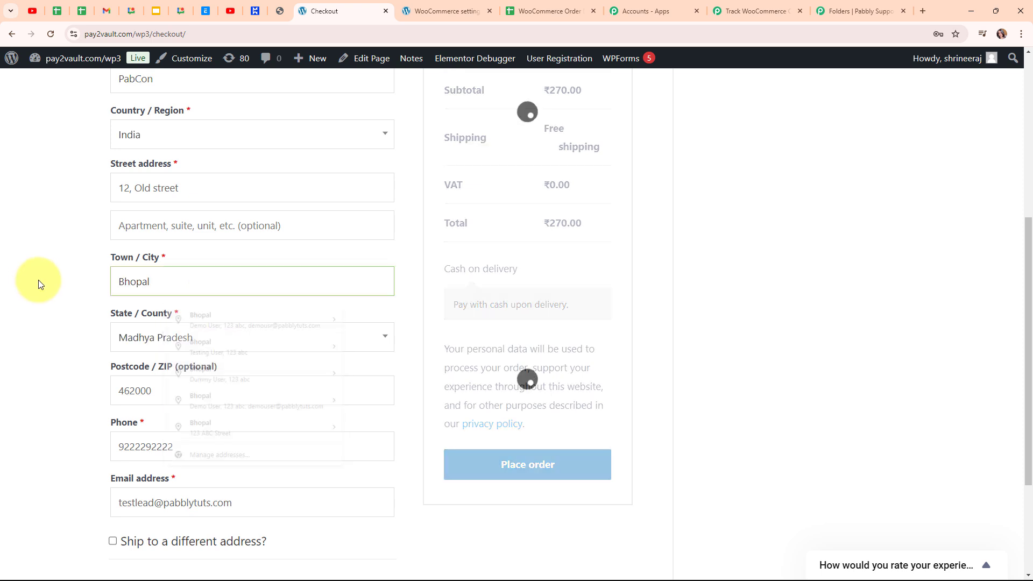
pyautogui.scroll(-3, 330, 305)
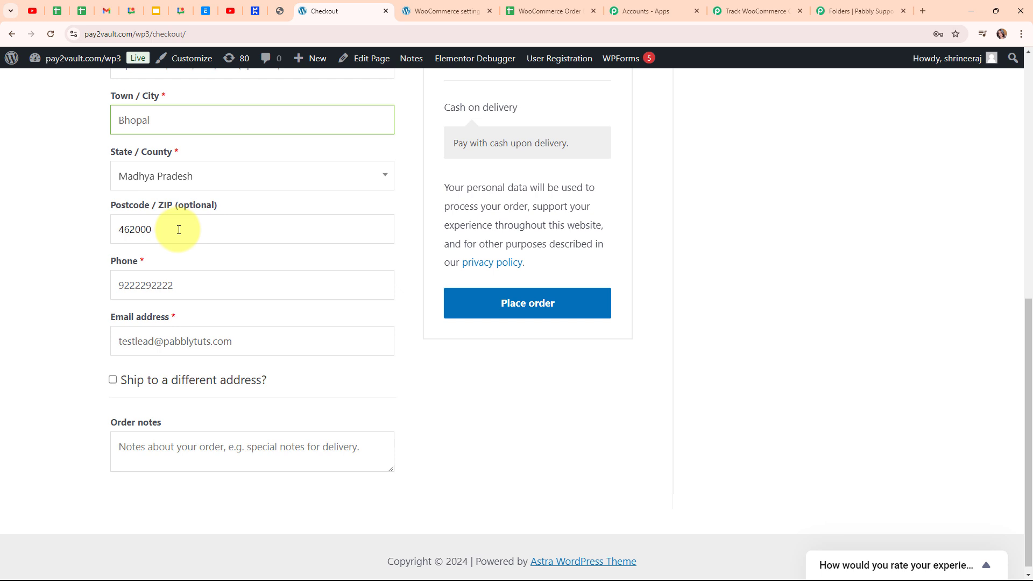
pyautogui.press('BackSpace')
pyautogui.press('BackSpace')
pyautogui.press('BackSpace')
pyautogui.press('BackSpace')
pyautogui.press('BackSpace')
pyautogui.press('BackSpace')
pyautogui.write('4')
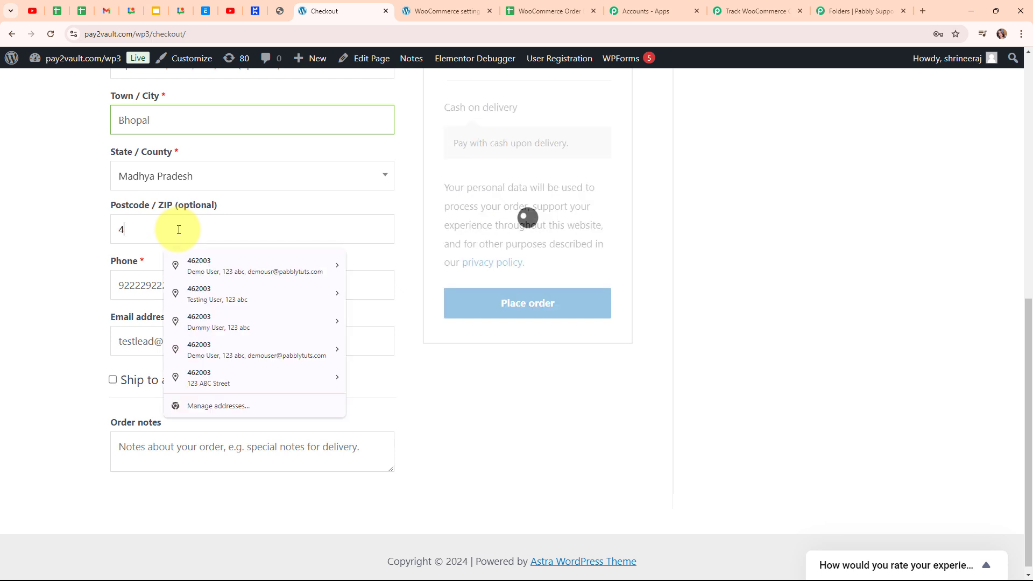
pyautogui.write('62039')
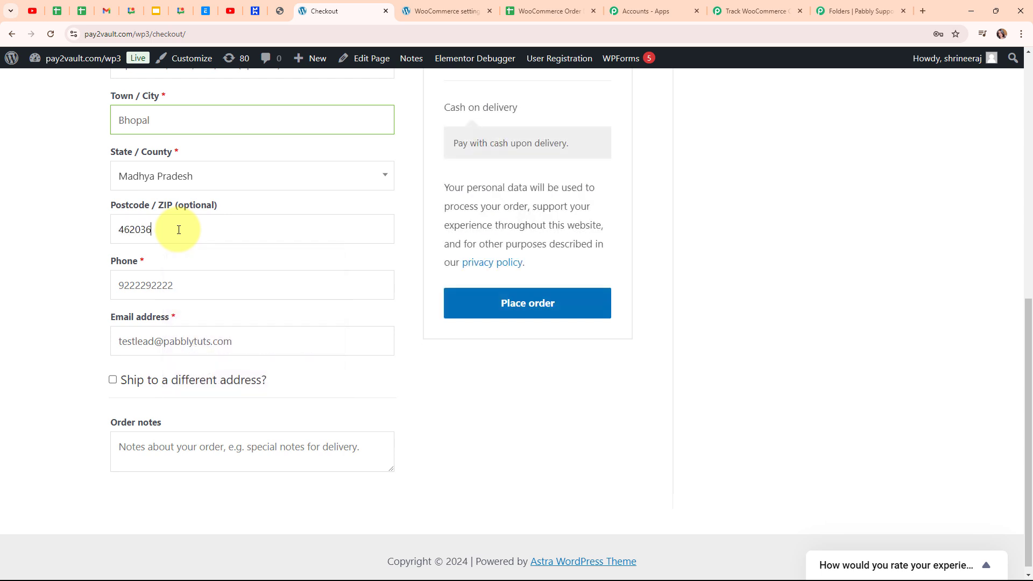
pyautogui.click(42, 273)
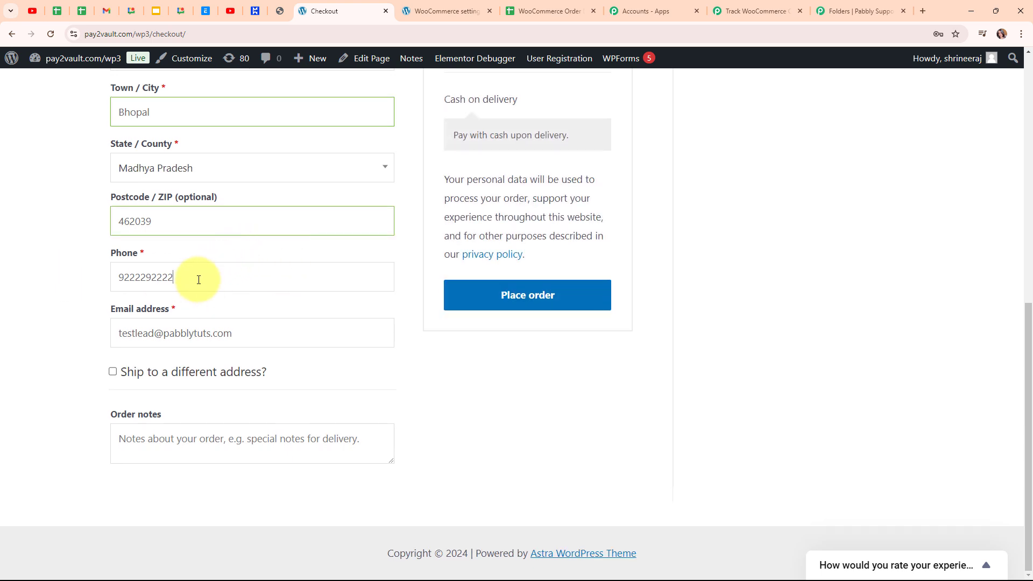
# Step: Replace the phone number and email address in the billing details with the test customer's phone number and email
pyautogui.moveTo(198, 279); pyautogui.dragTo(104, 287)
pyautogui.press('BackSpace')
pyautogui.write('8888')
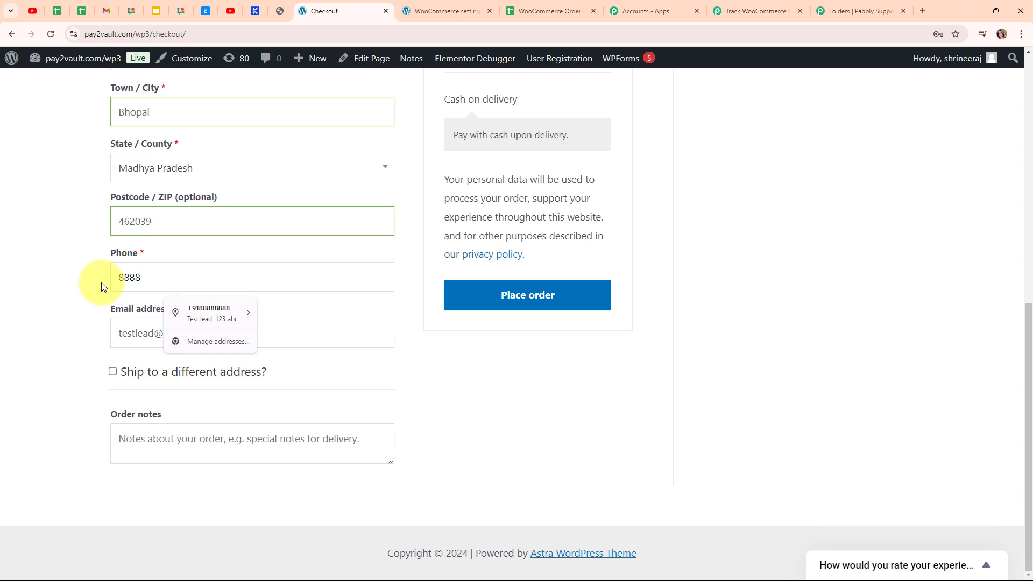
pyautogui.write('888888')
pyautogui.click(149, 333)
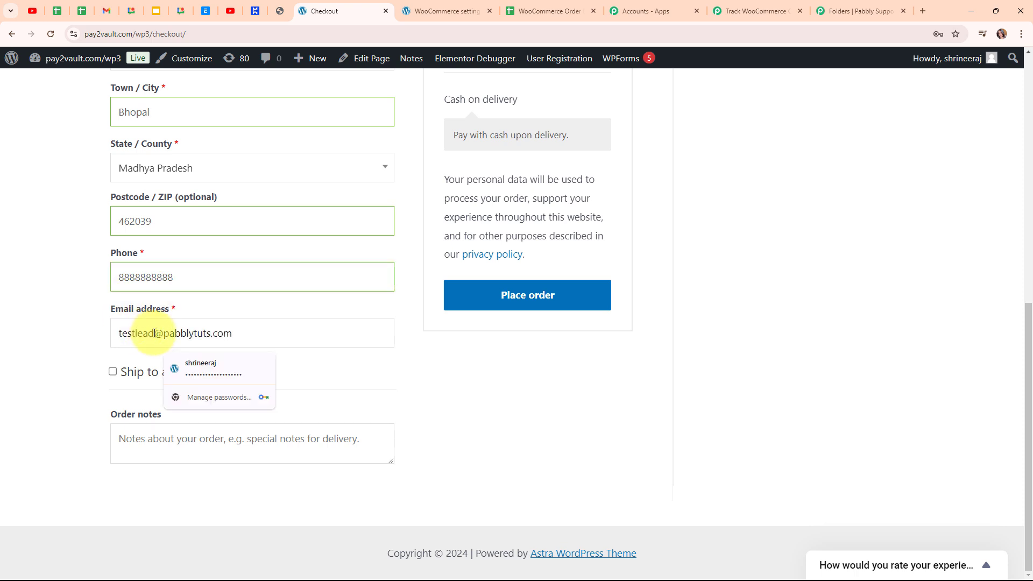
pyautogui.moveTo(155, 333); pyautogui.dragTo(80, 343)
pyautogui.write('dummy')
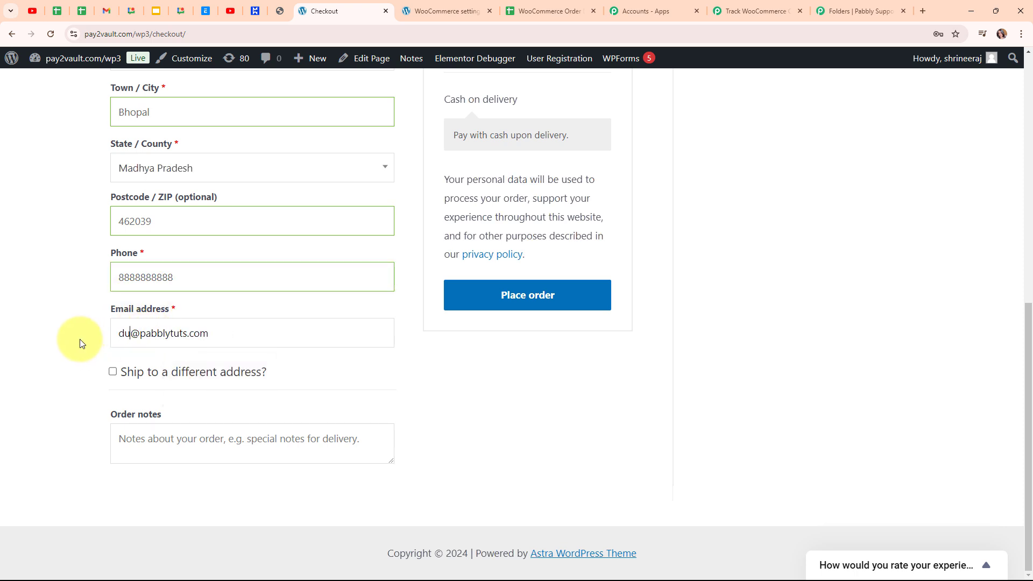
pyautogui.write('lead')
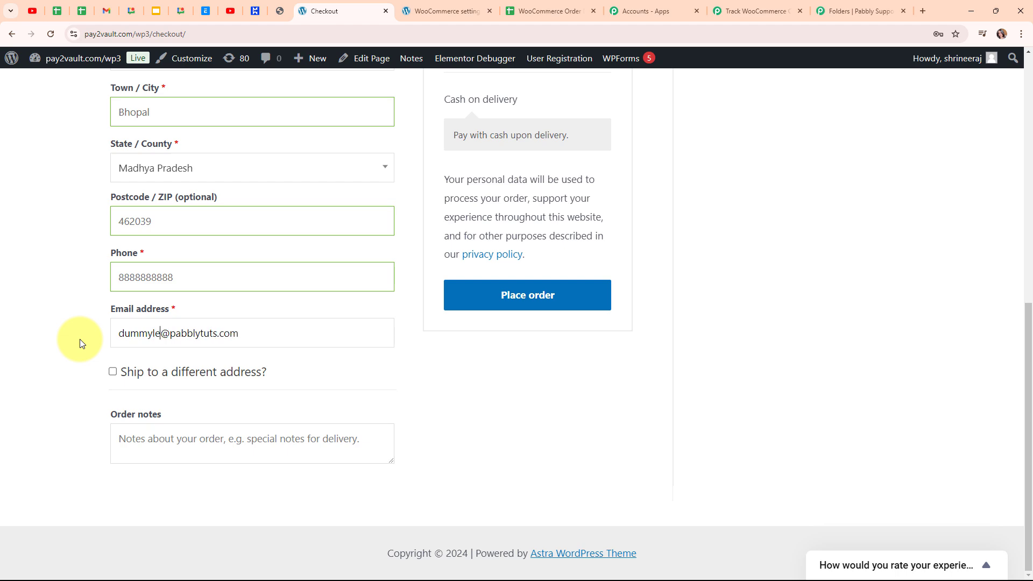
# Step: Review the completed billing details and place the cash on delivery order for E-Book on Social Media
pyautogui.scroll(6, 392, 337)
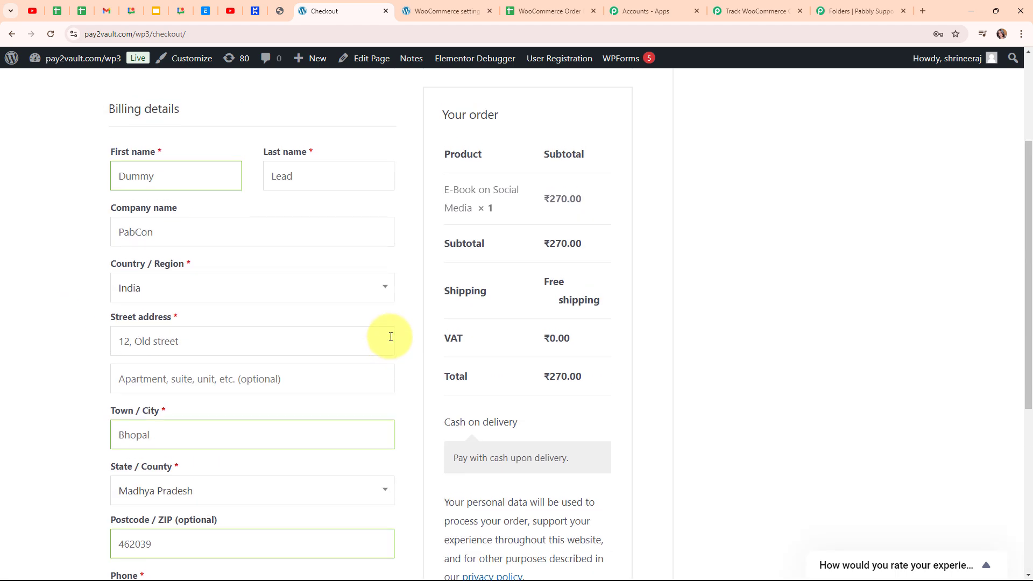
pyautogui.scroll(-6, 391, 336)
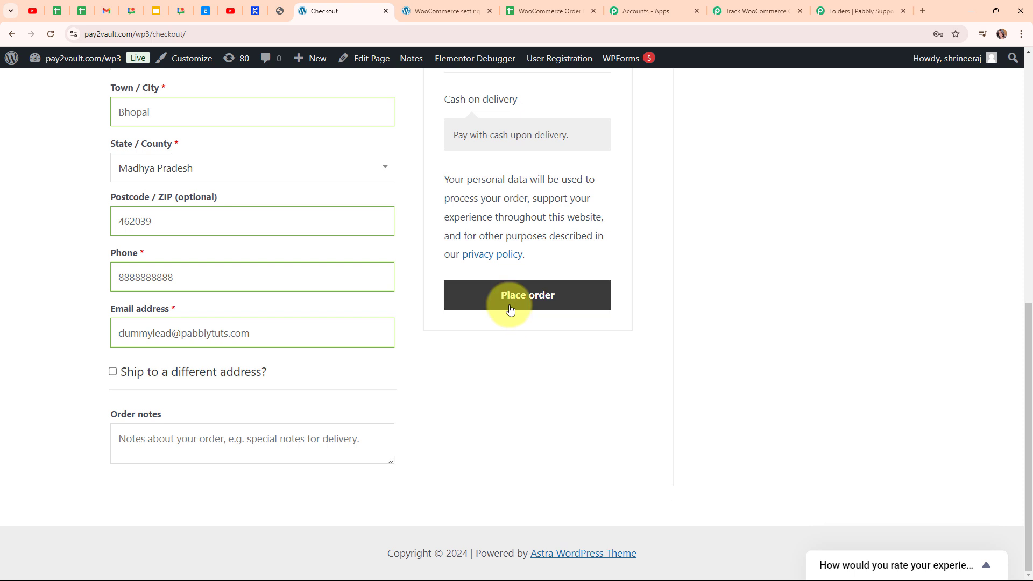
pyautogui.click(510, 310)
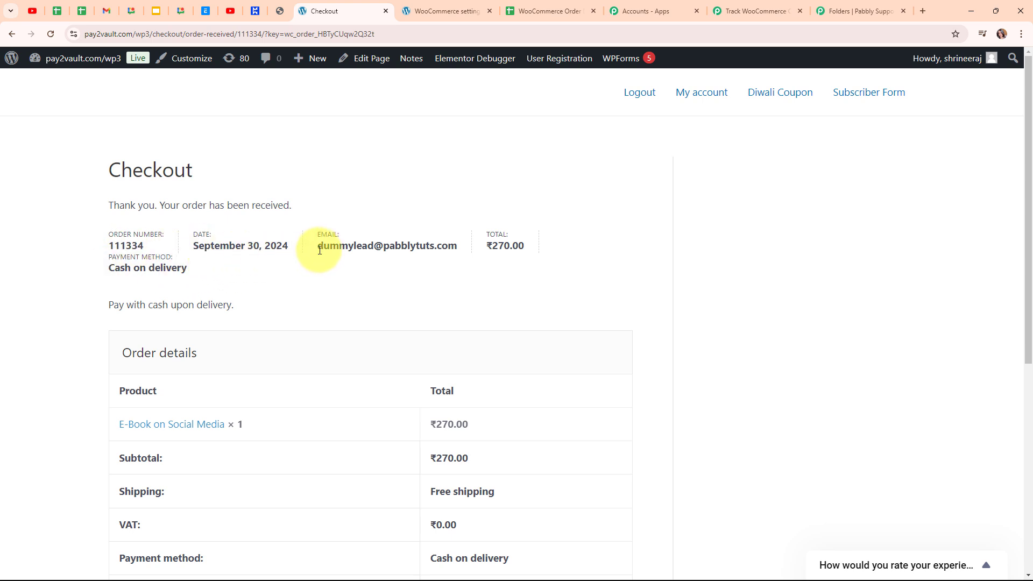
# Step: Review the order confirmation's summary, order details, and billing and shipping addresses
pyautogui.moveTo(319, 247); pyautogui.dragTo(524, 248)
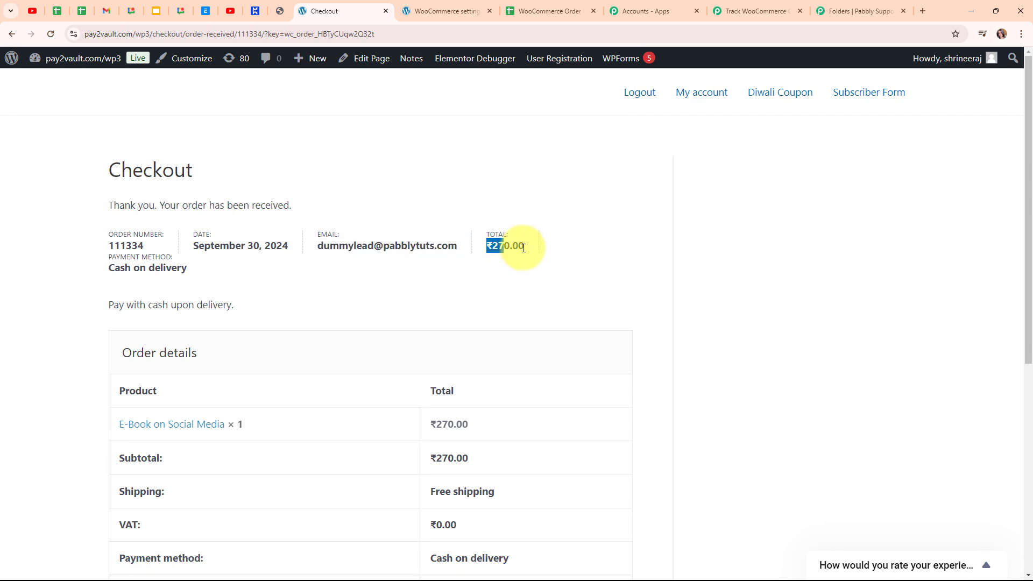
pyautogui.click(253, 330)
pyautogui.scroll(-4, 504, 359)
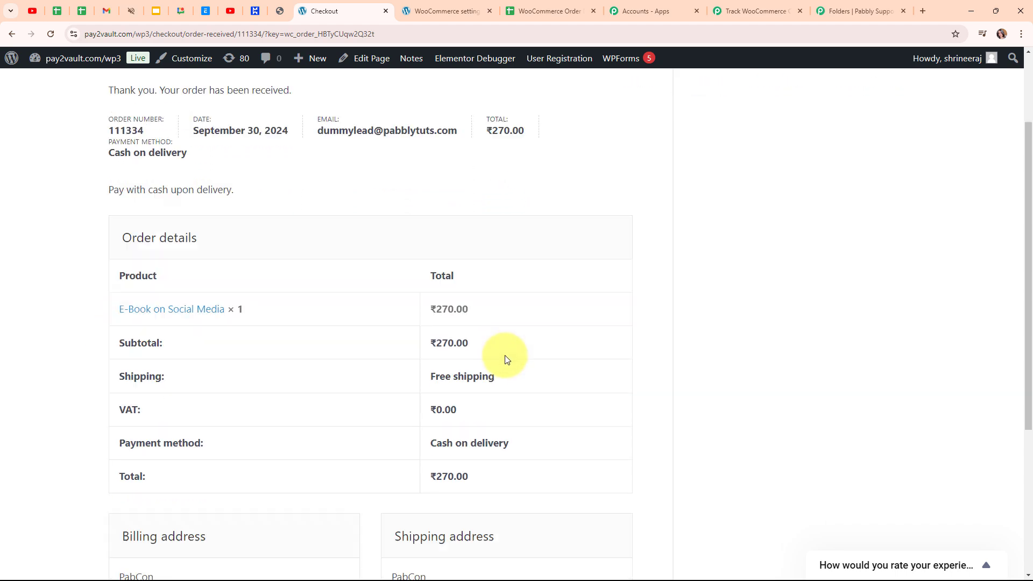
pyautogui.scroll(-3, 505, 359)
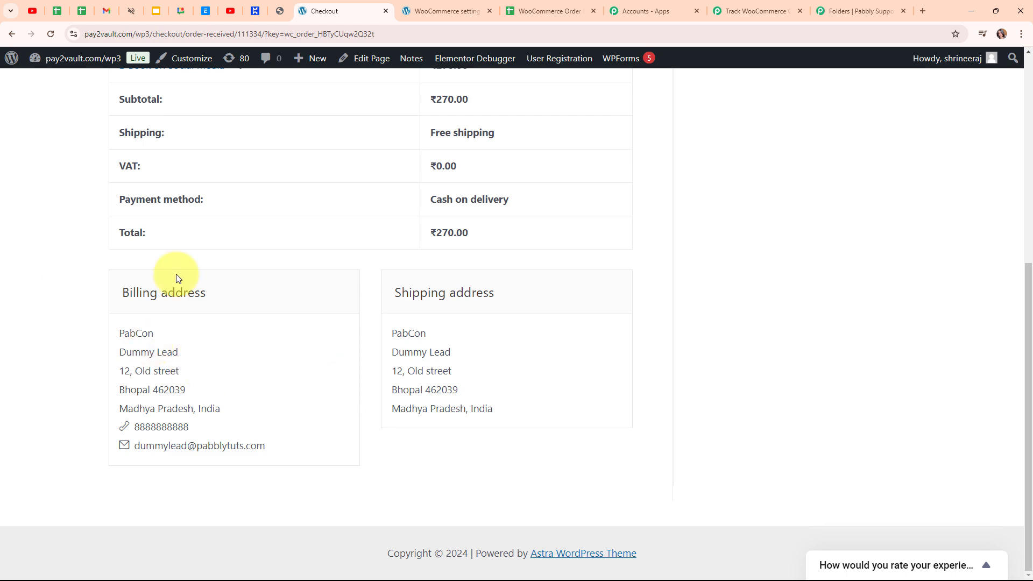
pyautogui.scroll(7, 478, 309)
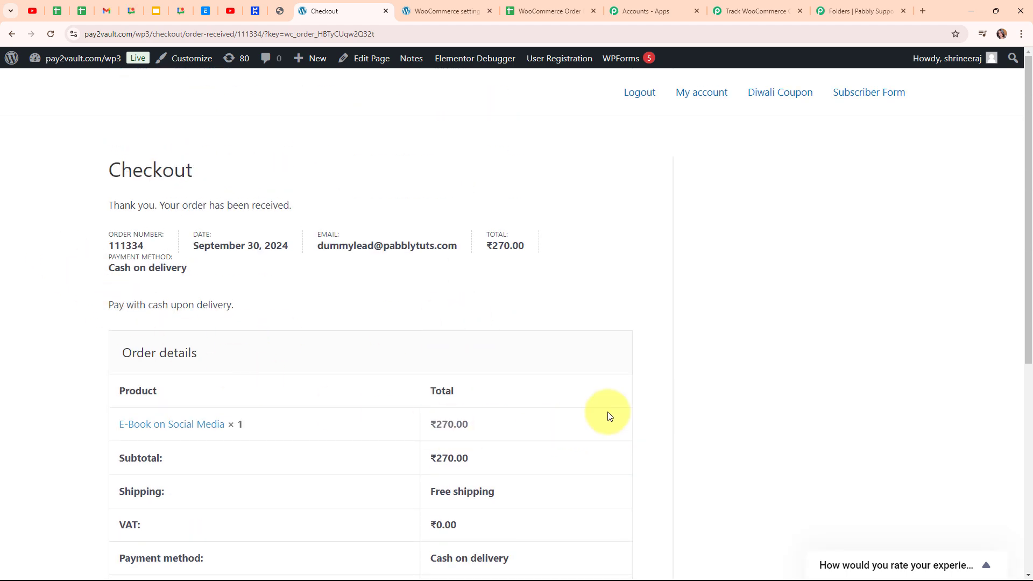
# Step: Switch to the Pabbly Connect workflow and check the order total and status in the newly captured webhook response
pyautogui.click(761, 10)
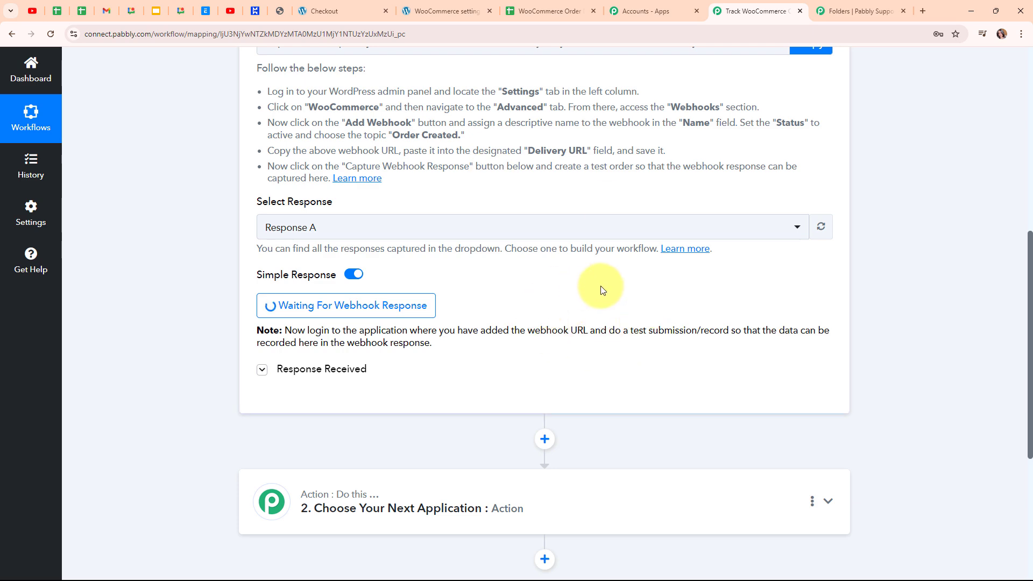
pyautogui.scroll(-5, 863, 274)
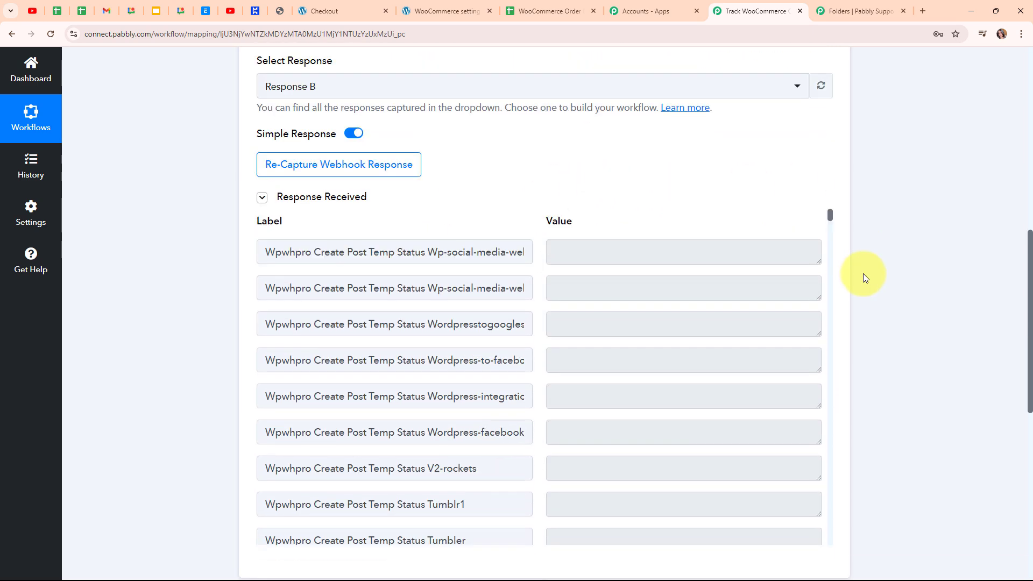
pyautogui.scroll(-15, 563, 240)
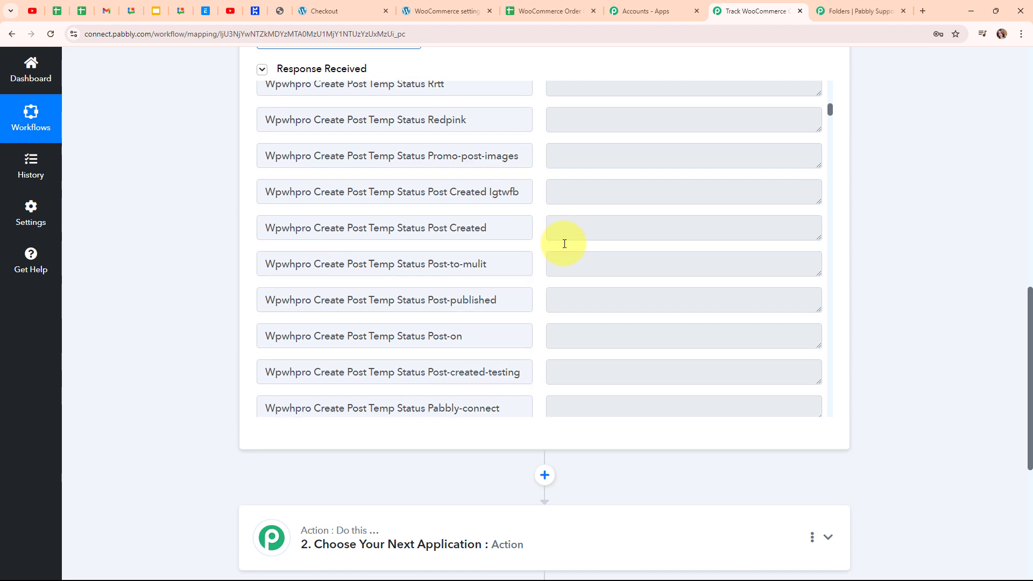
pyautogui.scroll(-15, 565, 244)
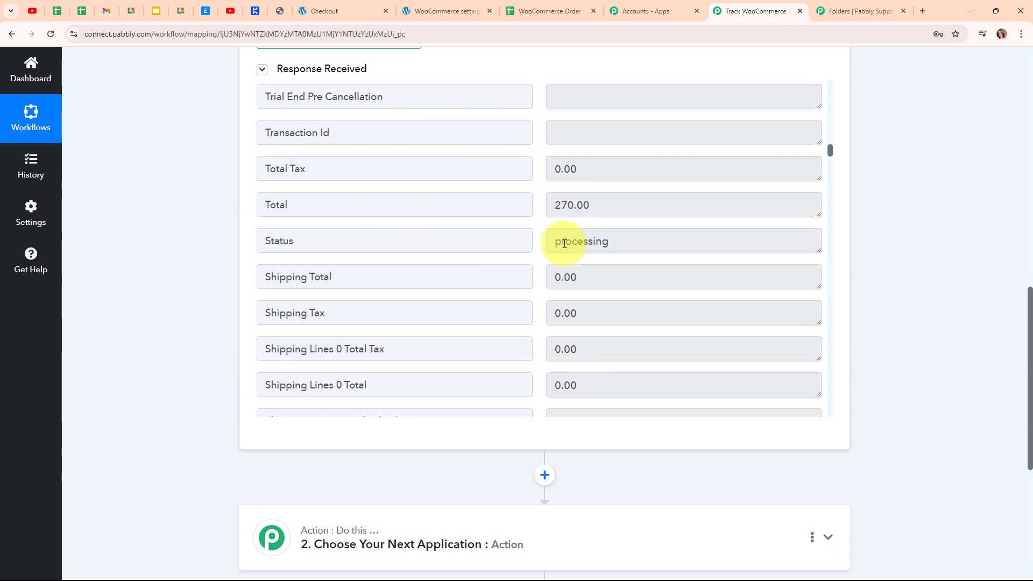
pyautogui.scroll(2, 564, 244)
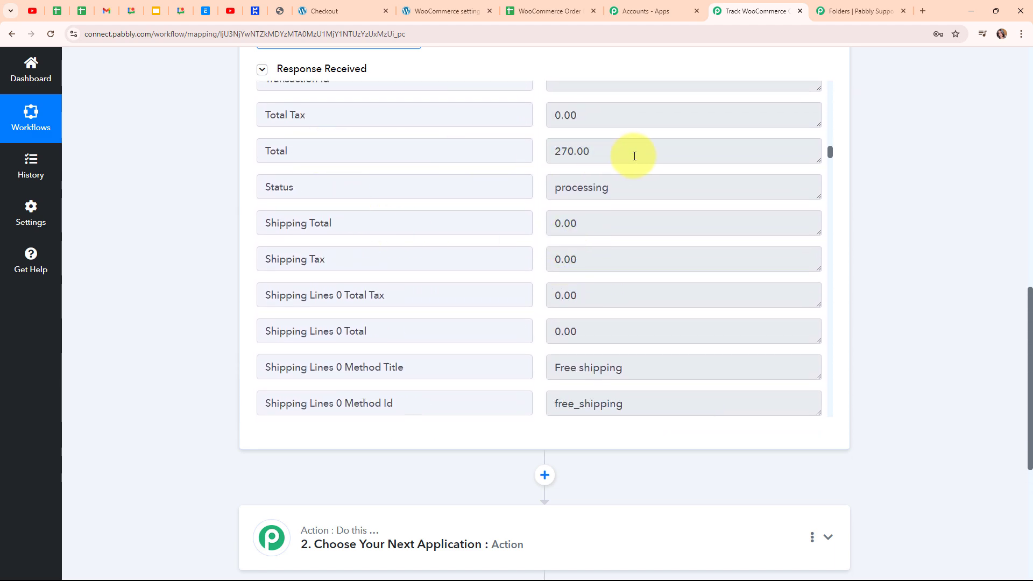
pyautogui.moveTo(635, 155); pyautogui.dragTo(529, 156)
pyautogui.moveTo(636, 189); pyautogui.dragTo(487, 212)
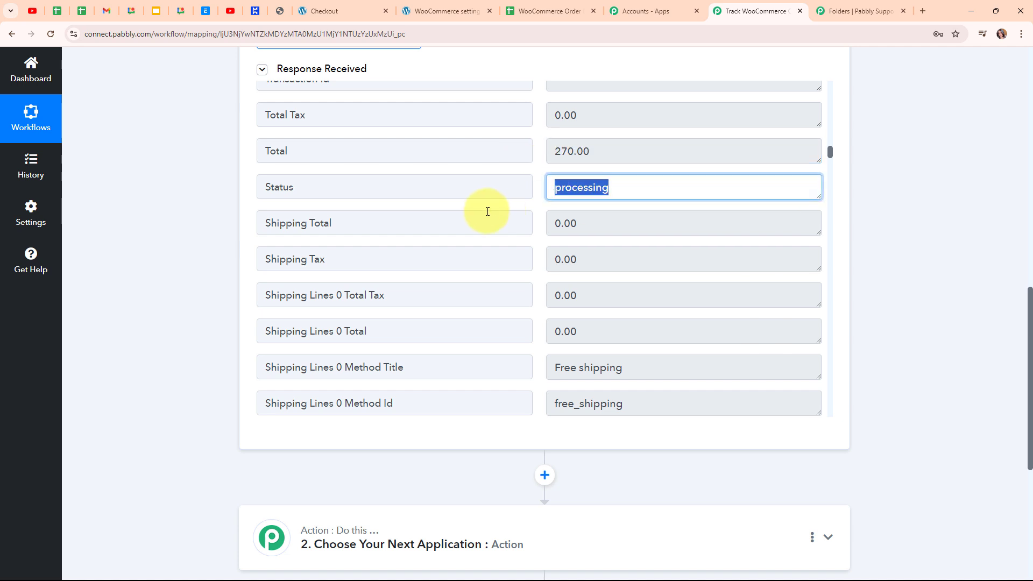
# Step: Check the shipping item, state, postcode, customer name, country, company, city and street address in the received response
pyautogui.scroll(-5, 628, 242)
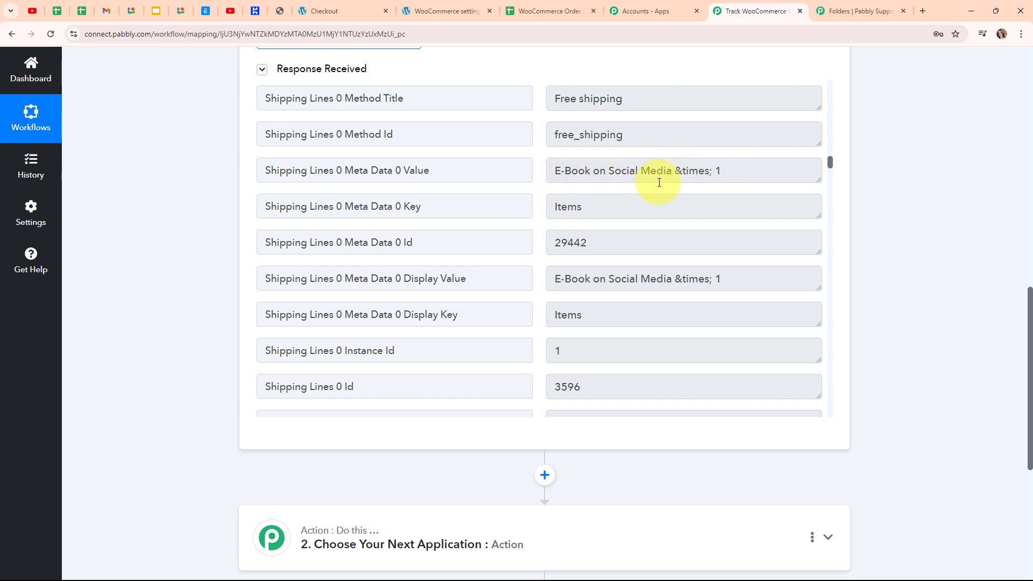
pyautogui.scroll(-5, 665, 291)
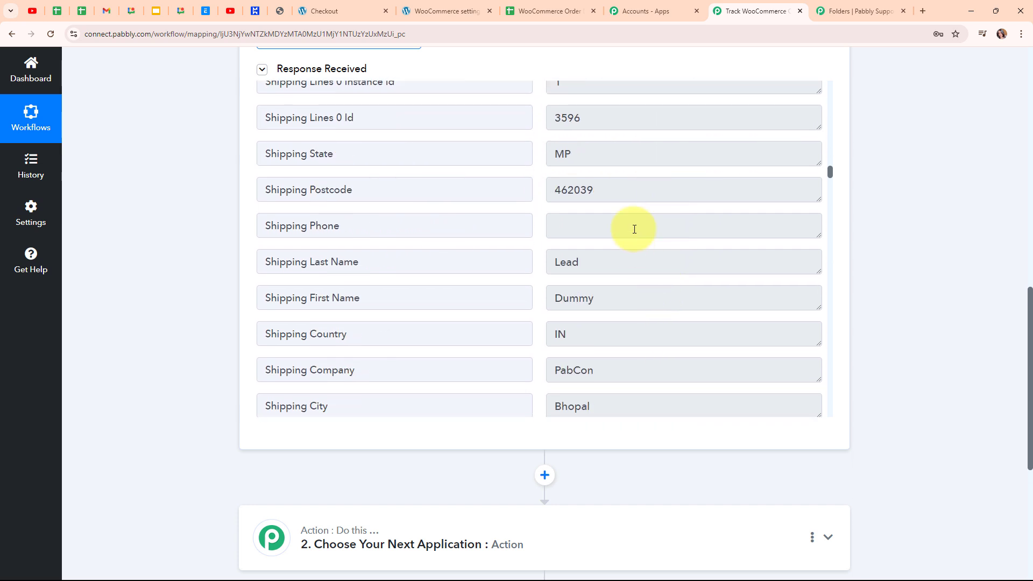
pyautogui.moveTo(603, 155); pyautogui.dragTo(475, 173)
pyautogui.moveTo(644, 186); pyautogui.dragTo(491, 210)
pyautogui.scroll(-2, 619, 226)
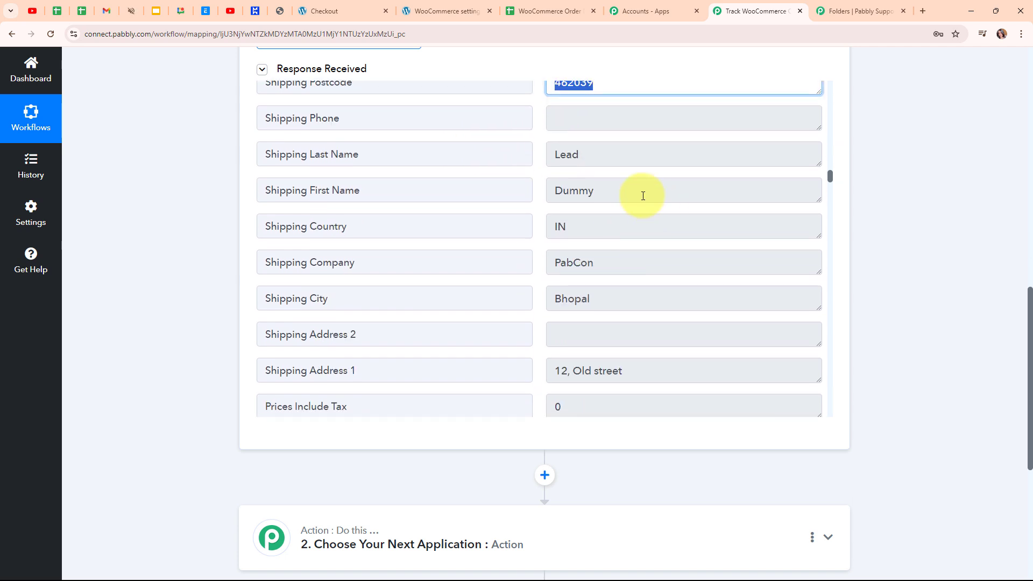
pyautogui.moveTo(572, 156); pyautogui.dragTo(513, 166)
pyautogui.moveTo(618, 197); pyautogui.dragTo(454, 201)
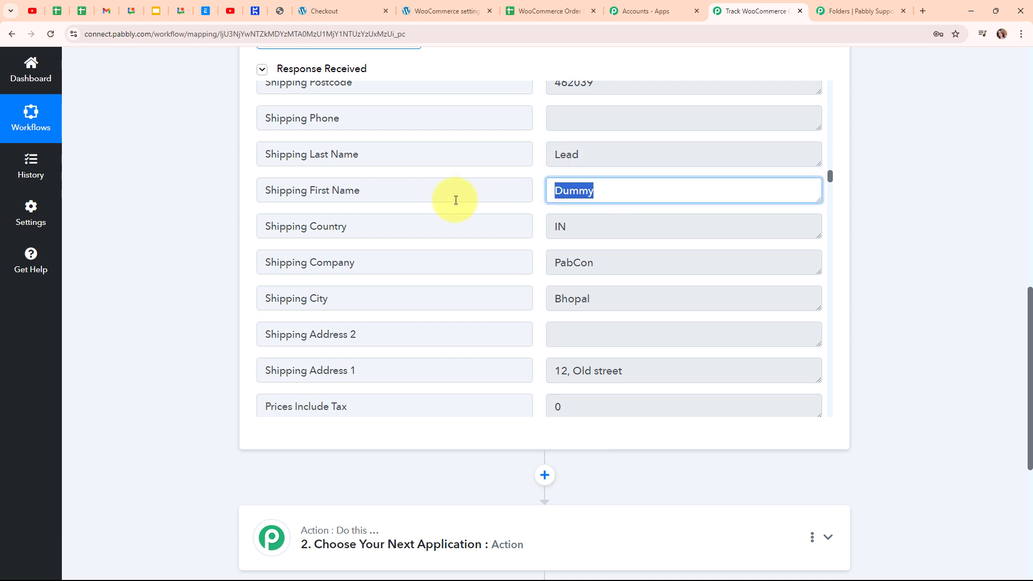
pyautogui.moveTo(575, 226); pyautogui.dragTo(458, 231)
pyautogui.moveTo(644, 254); pyautogui.dragTo(511, 279)
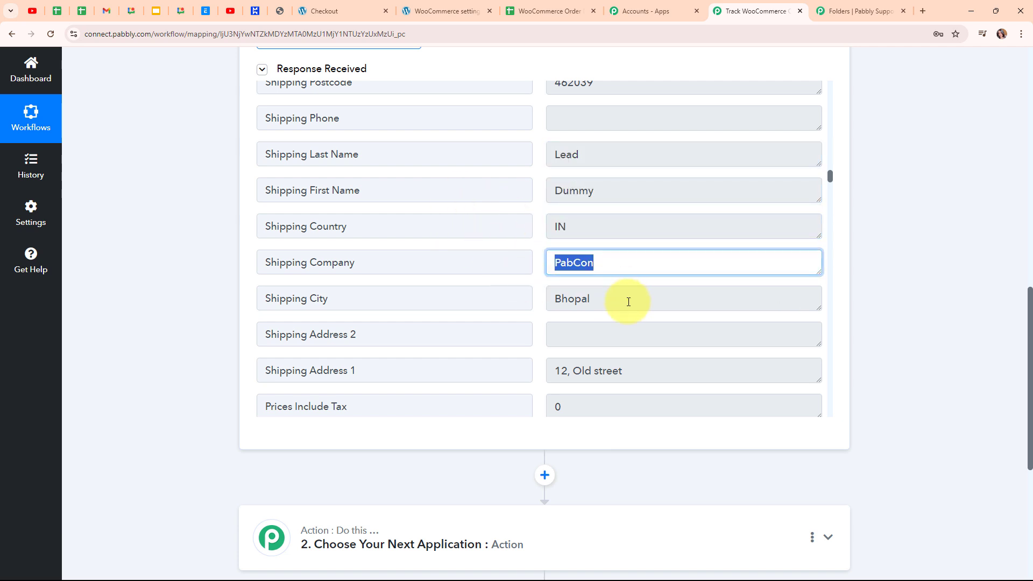
pyautogui.moveTo(627, 299); pyautogui.dragTo(538, 304)
pyautogui.scroll(-2, 667, 292)
pyautogui.scroll(-2, 676, 291)
pyautogui.moveTo(662, 217); pyautogui.dragTo(512, 233)
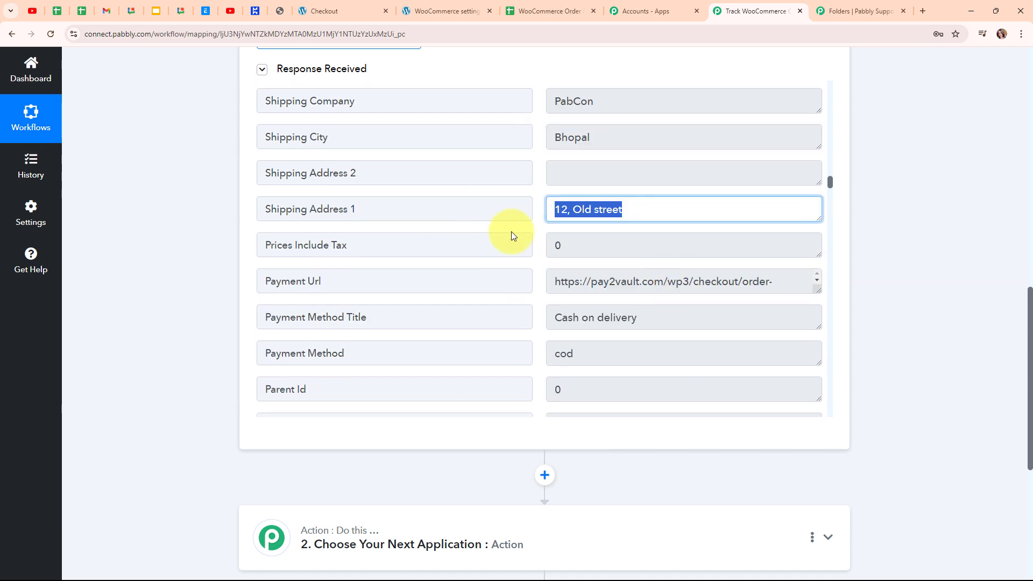
# Step: Check the payment method and order key values in the received response
pyautogui.scroll(-3, 701, 254)
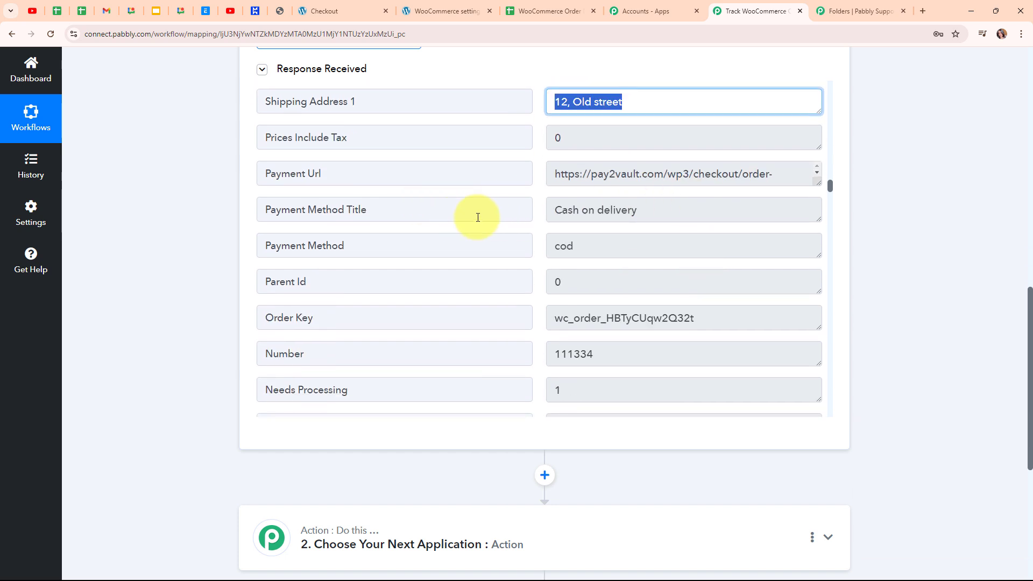
pyautogui.moveTo(649, 251); pyautogui.dragTo(510, 253)
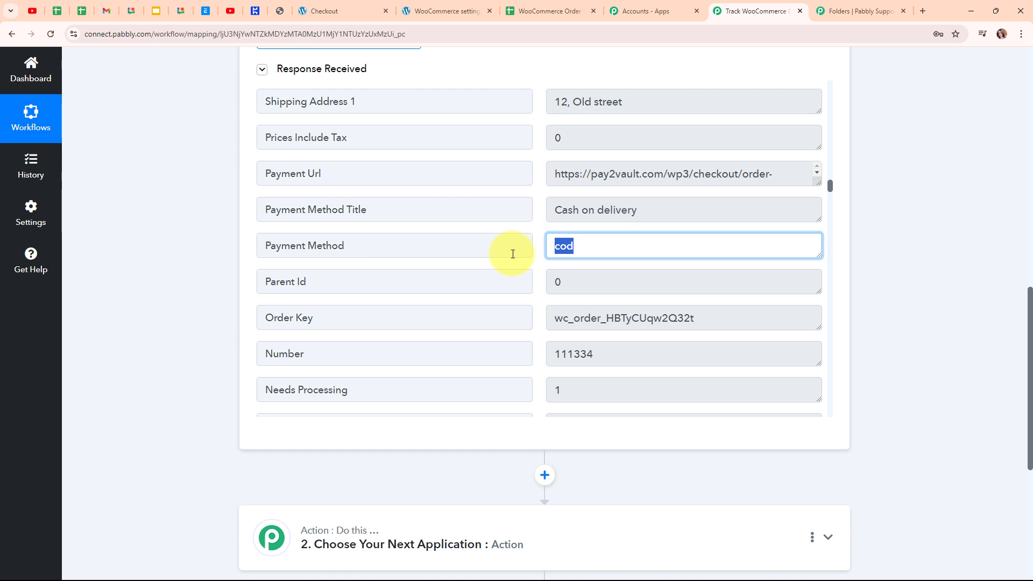
pyautogui.scroll(-2, 656, 254)
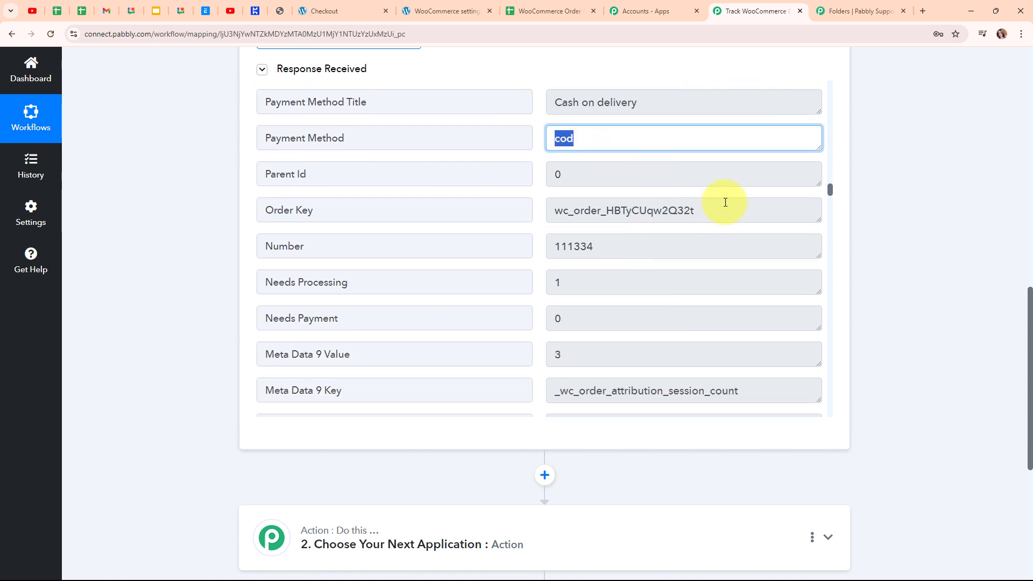
pyautogui.moveTo(722, 205); pyautogui.dragTo(485, 214)
# Step: Check the line item's product name and the customer's billing details in the received response
pyautogui.scroll(-8, 645, 249)
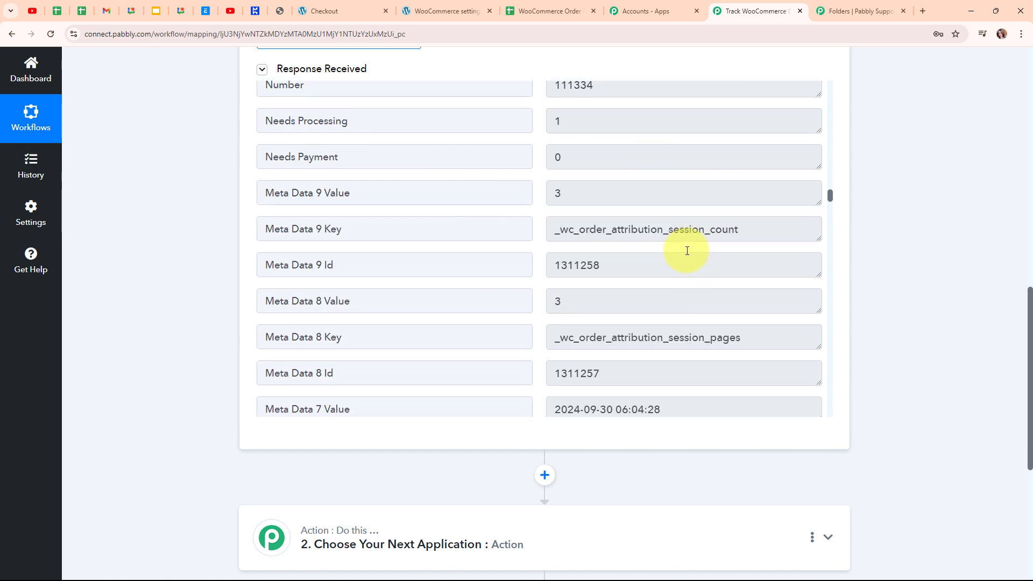
pyautogui.scroll(-7, 686, 250)
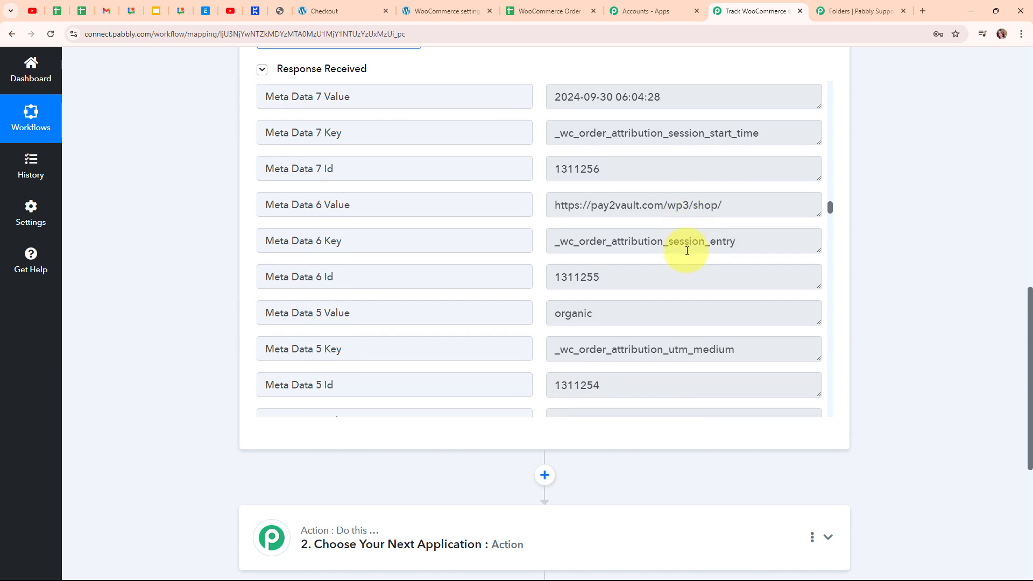
pyautogui.scroll(-16, 686, 251)
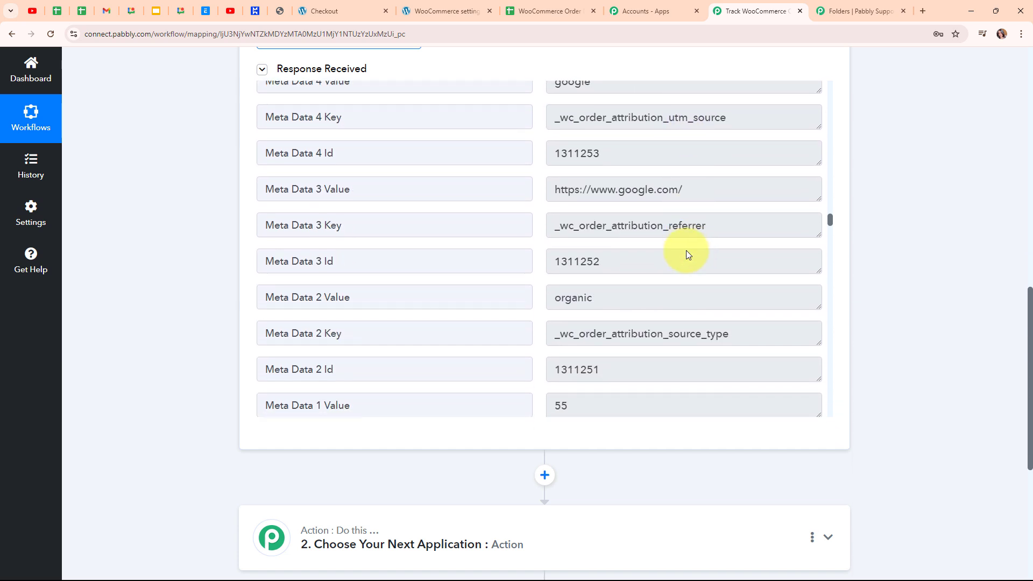
pyautogui.scroll(-10, 686, 250)
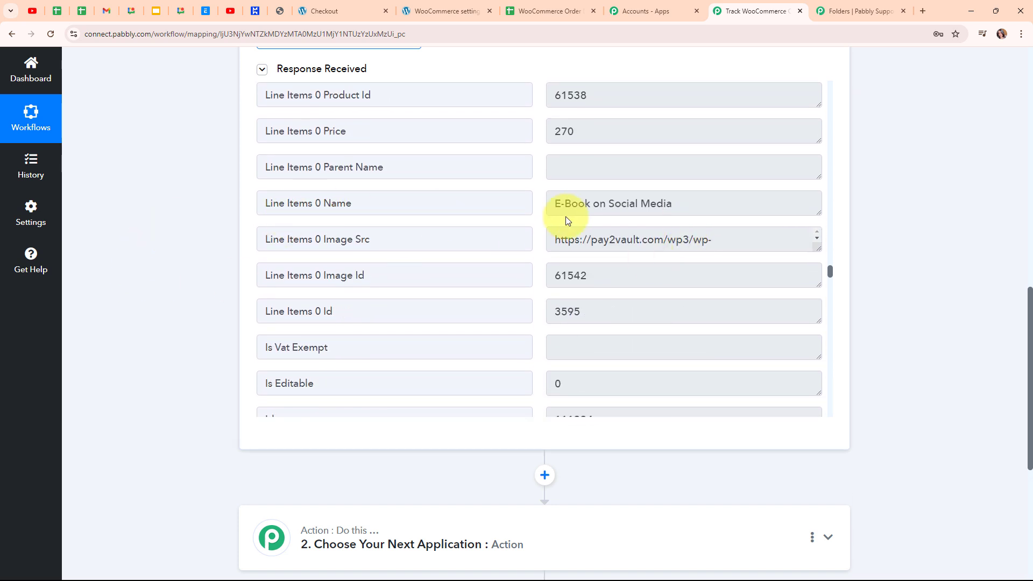
pyautogui.click(680, 203)
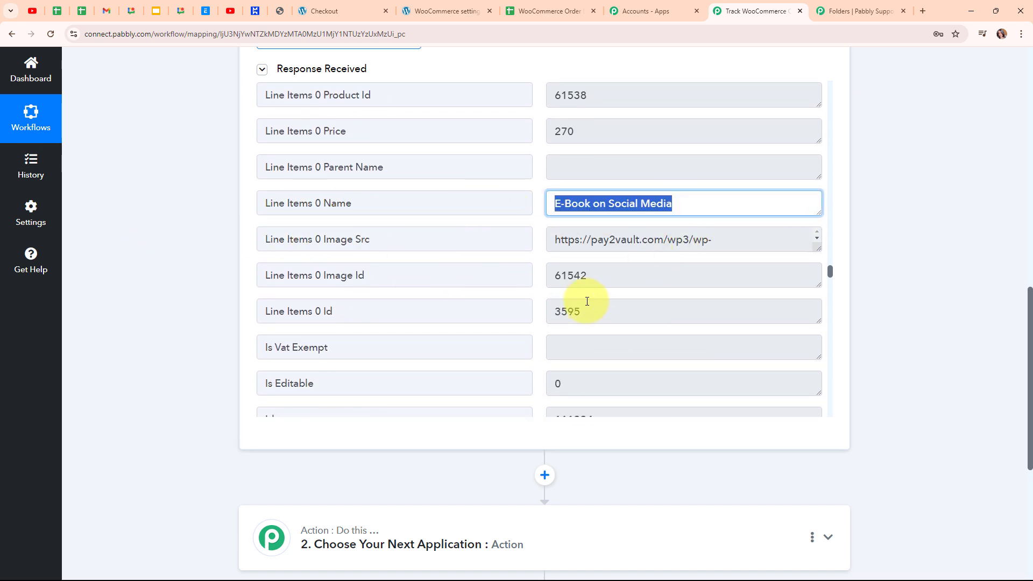
pyautogui.scroll(-12, 588, 300)
pyautogui.scroll(-10, 588, 300)
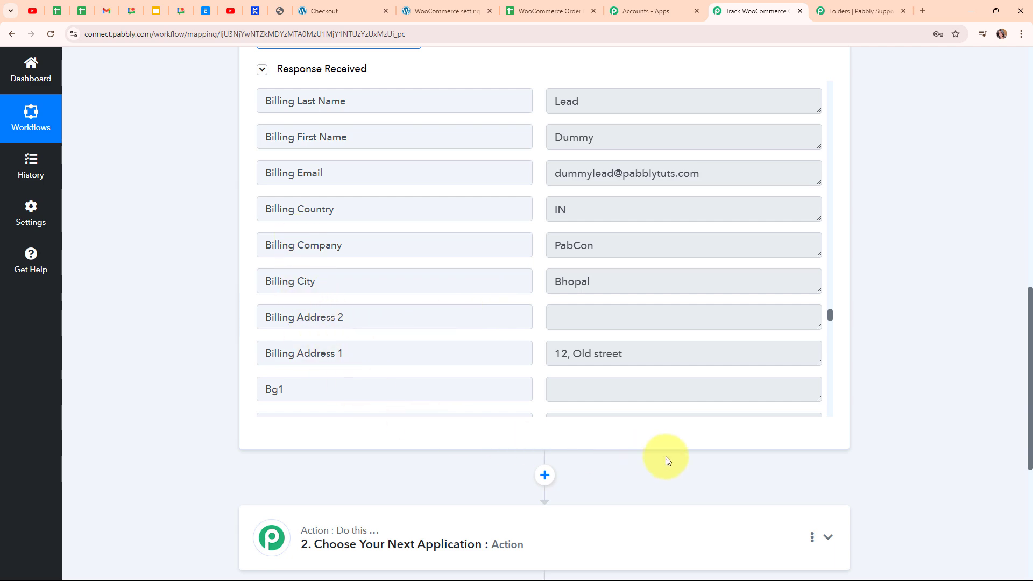
# Step: Set up the workflow's action step with Google Sheets as the app and Add New Row as the action event
pyautogui.click(703, 535)
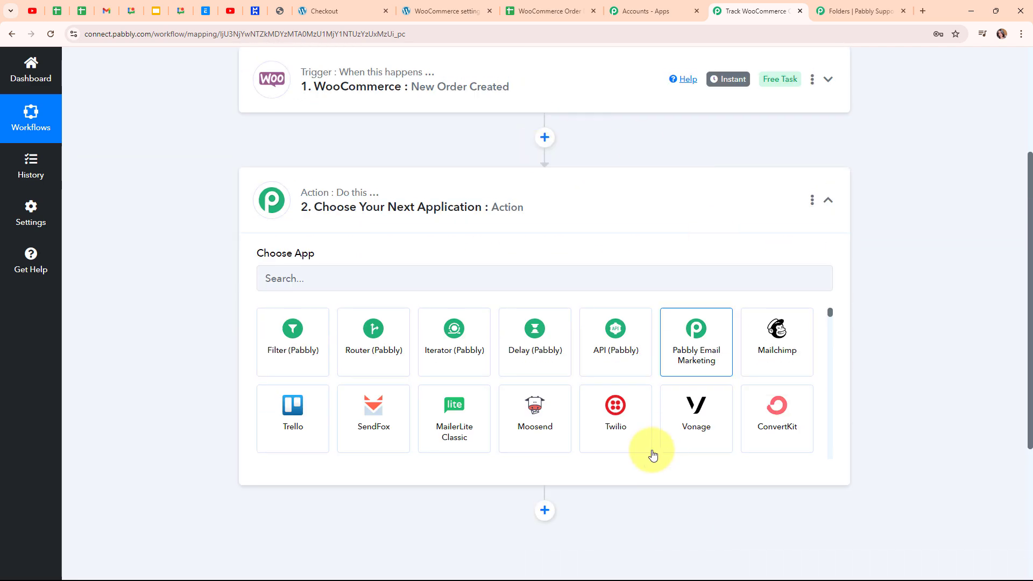
pyautogui.click(341, 277)
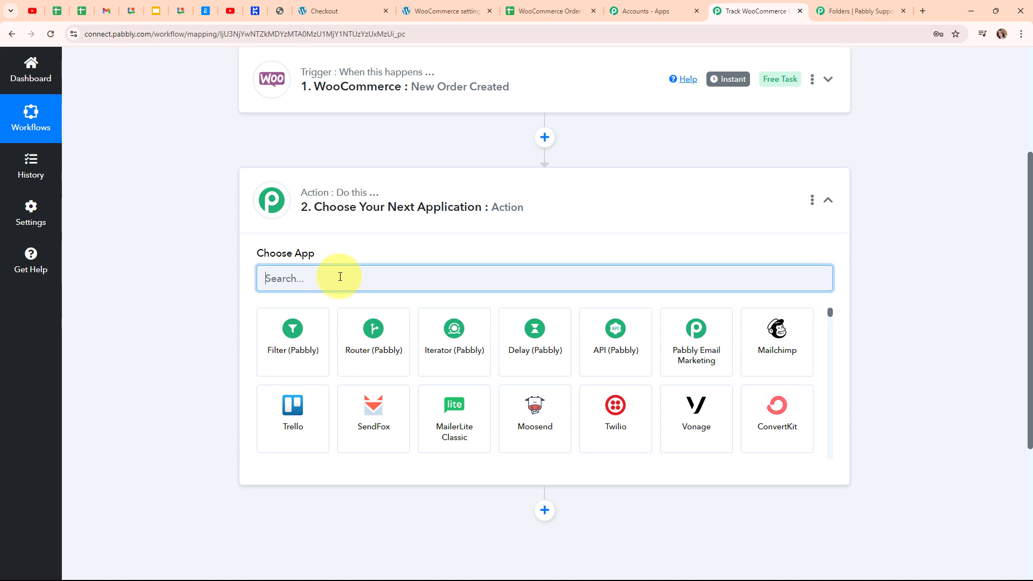
pyautogui.write('Google shee')
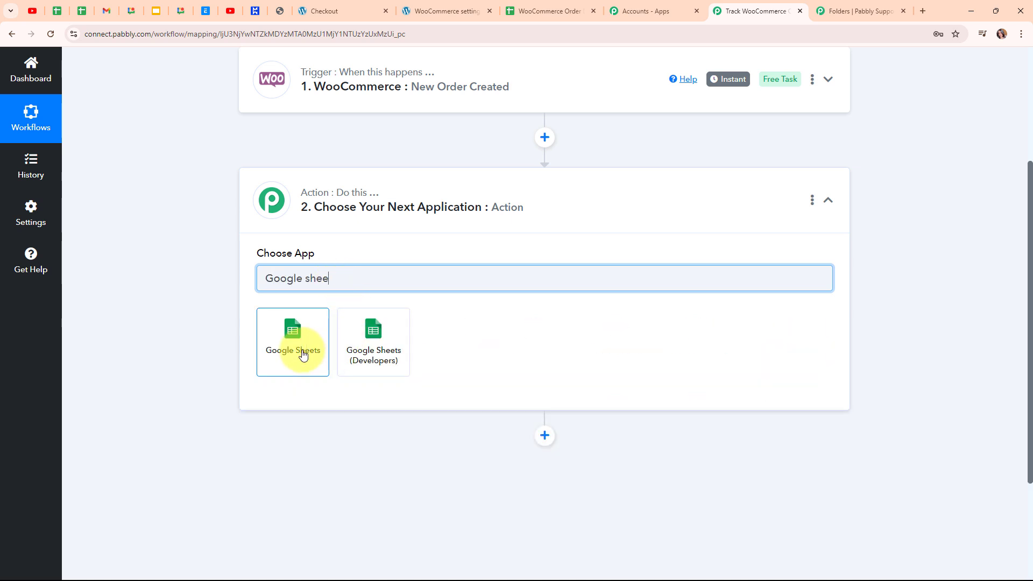
pyautogui.click(303, 355)
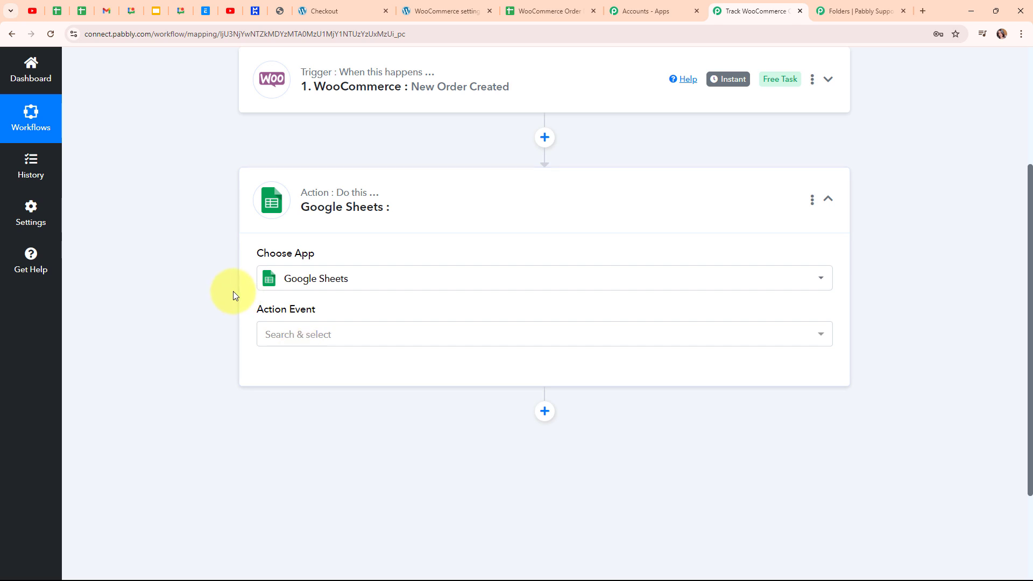
pyautogui.click(333, 330)
pyautogui.click(290, 150)
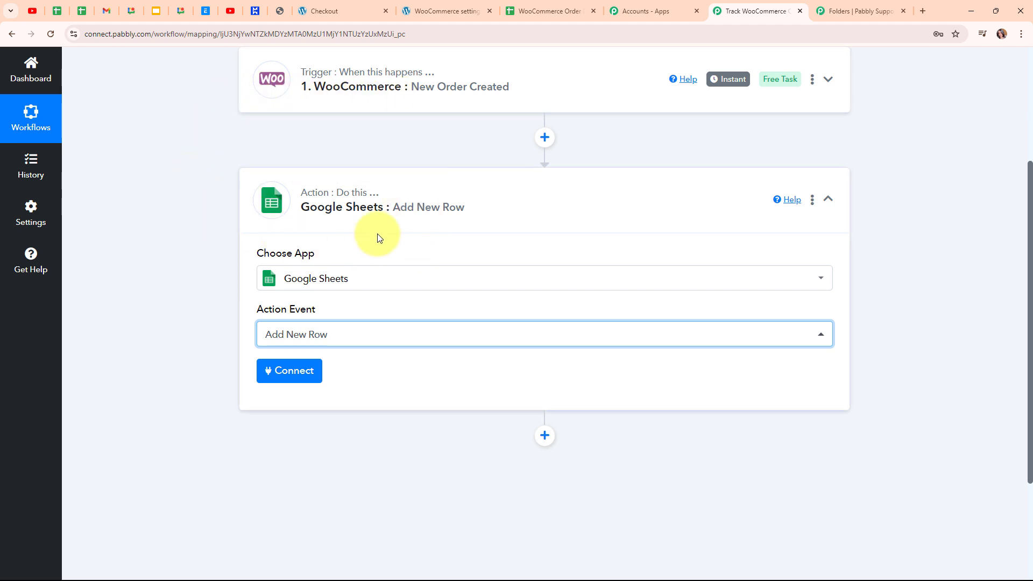
# Step: Add a new Google Sheets connection named Google Sheets #70 by signing in with the Google account and allowing access
pyautogui.click(298, 378)
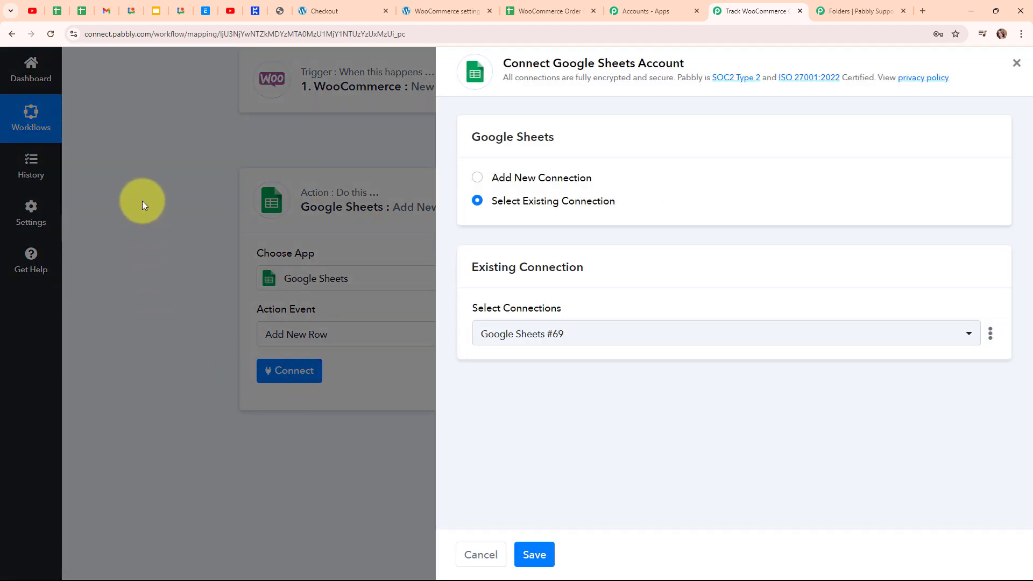
pyautogui.click(478, 179)
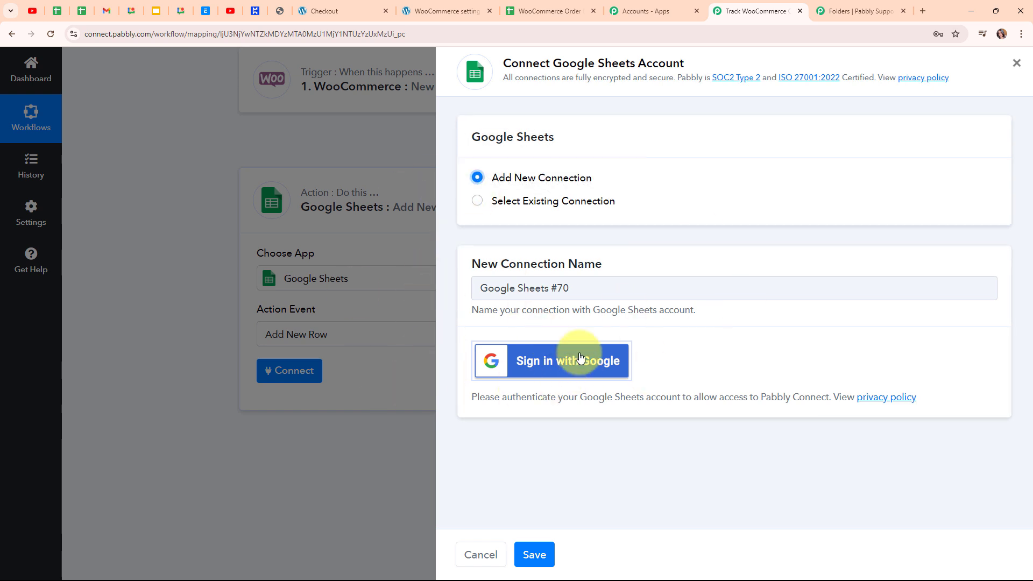
pyautogui.click(580, 370)
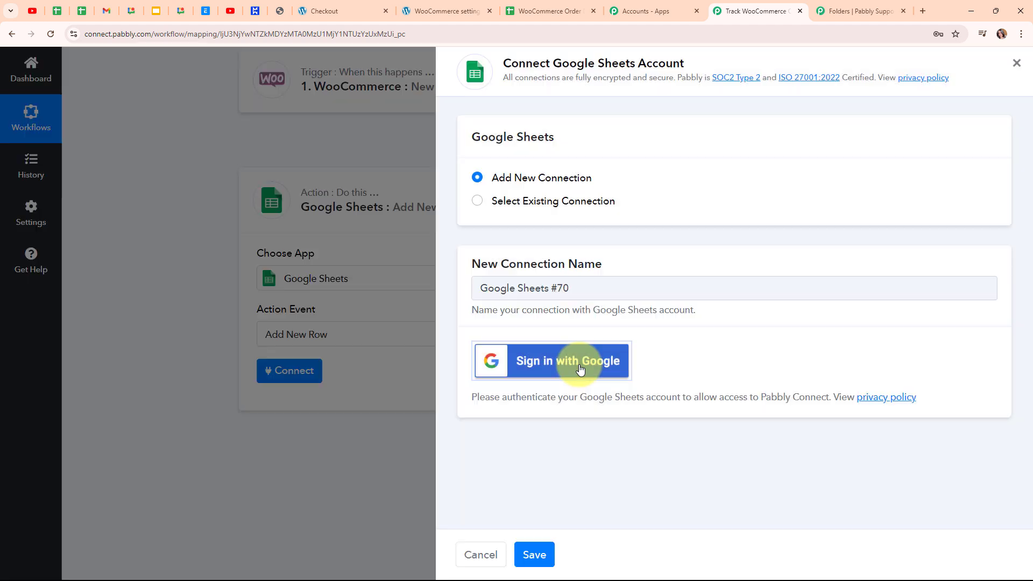
pyautogui.click(282, 126)
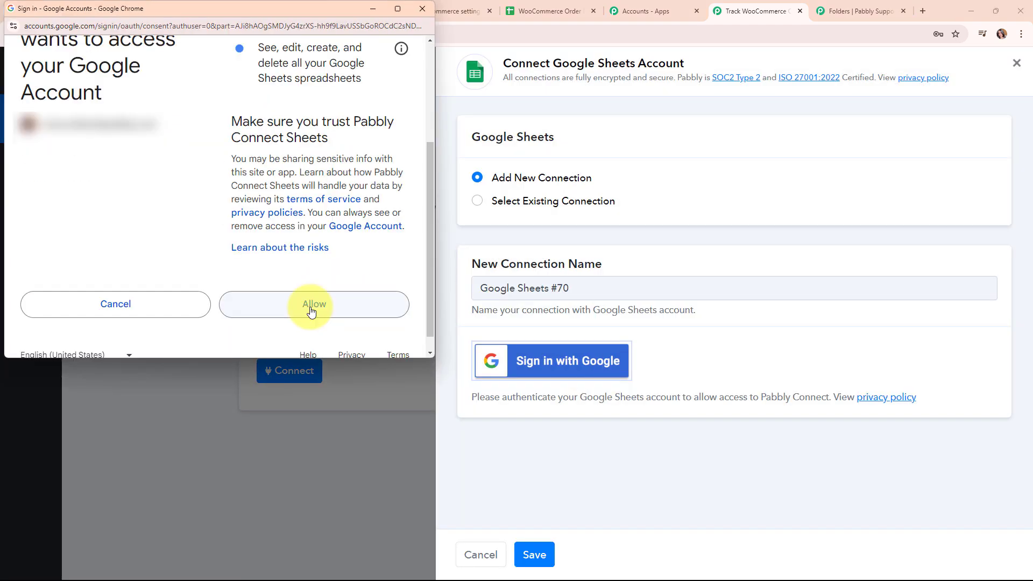
pyautogui.click(311, 311)
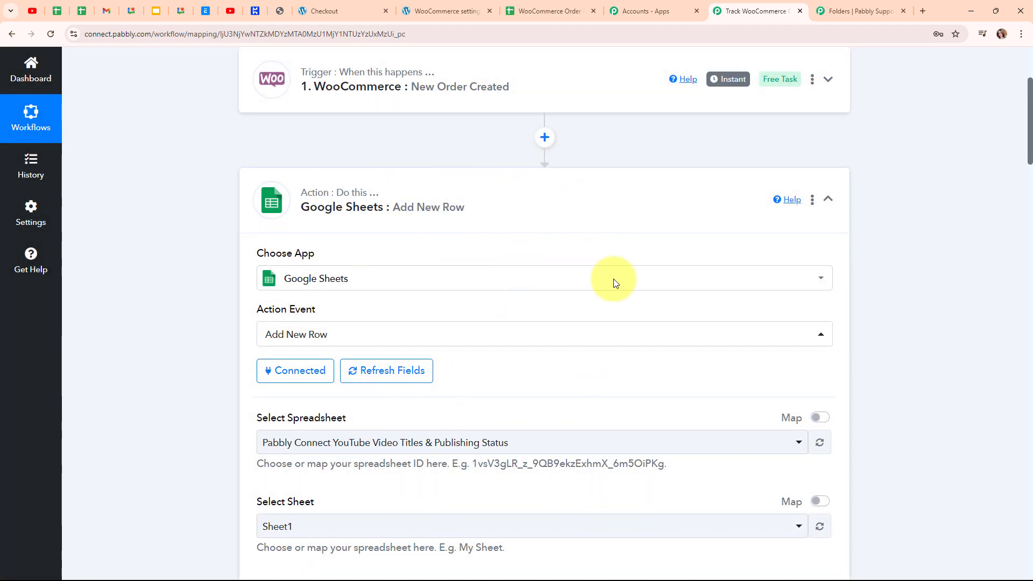
# Step: Check the order spreadsheet's column headings, then choose the WooCommerce Order Details spreadsheet and Sheet1 for the new row
pyautogui.scroll(-5, 526, 376)
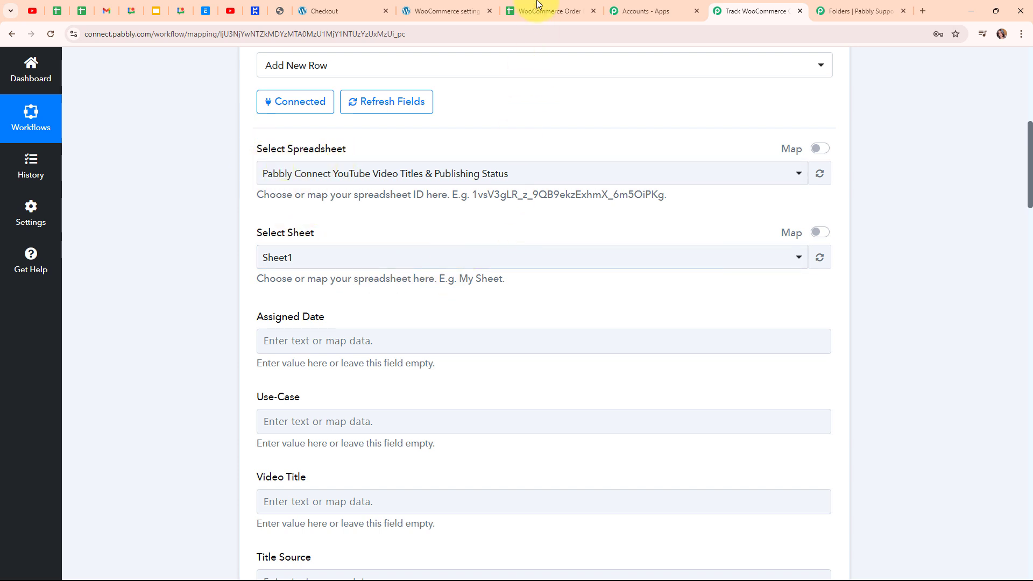
pyautogui.click(537, 7)
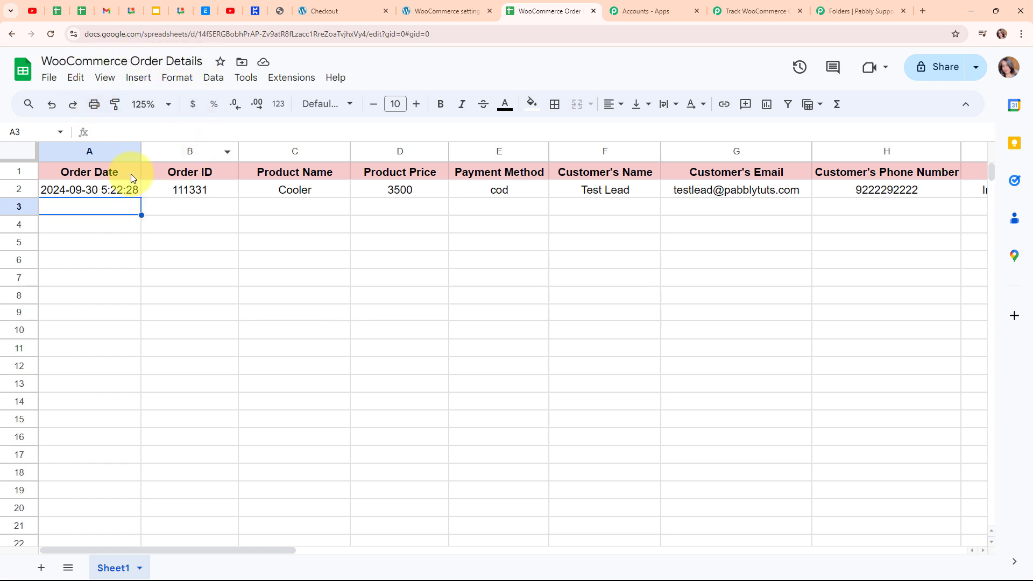
pyautogui.click(777, 11)
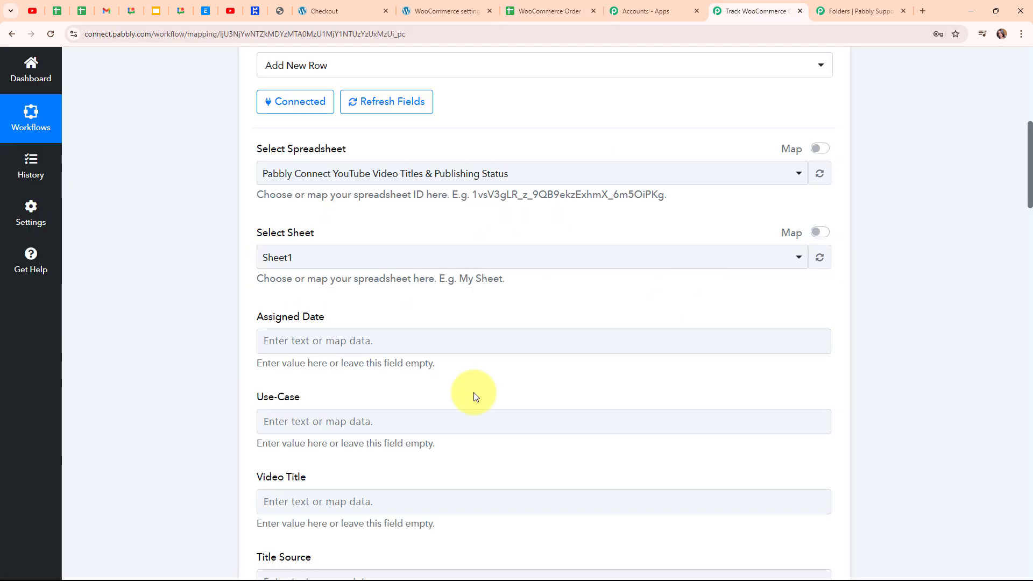
pyautogui.click(329, 173)
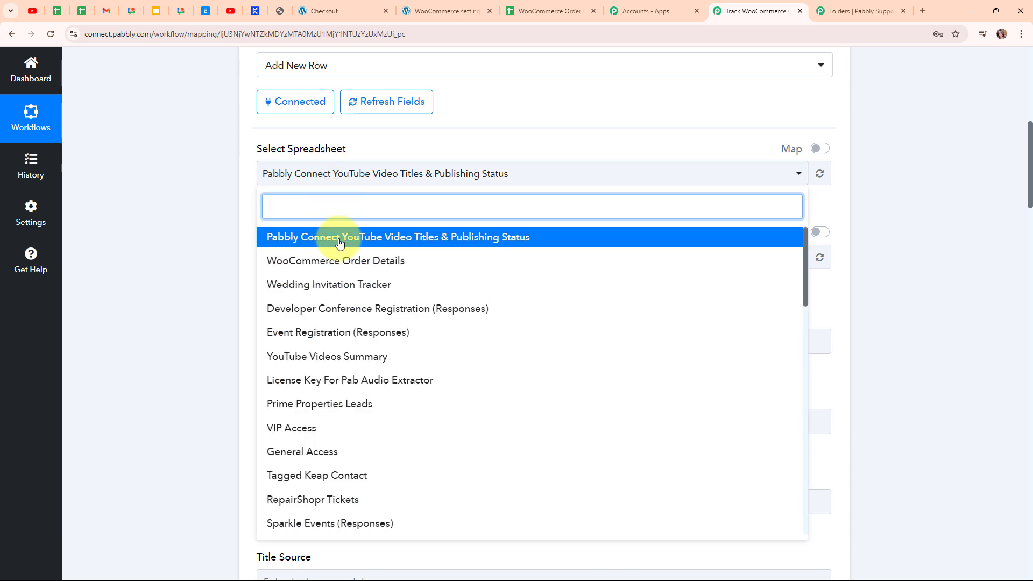
pyautogui.click(344, 262)
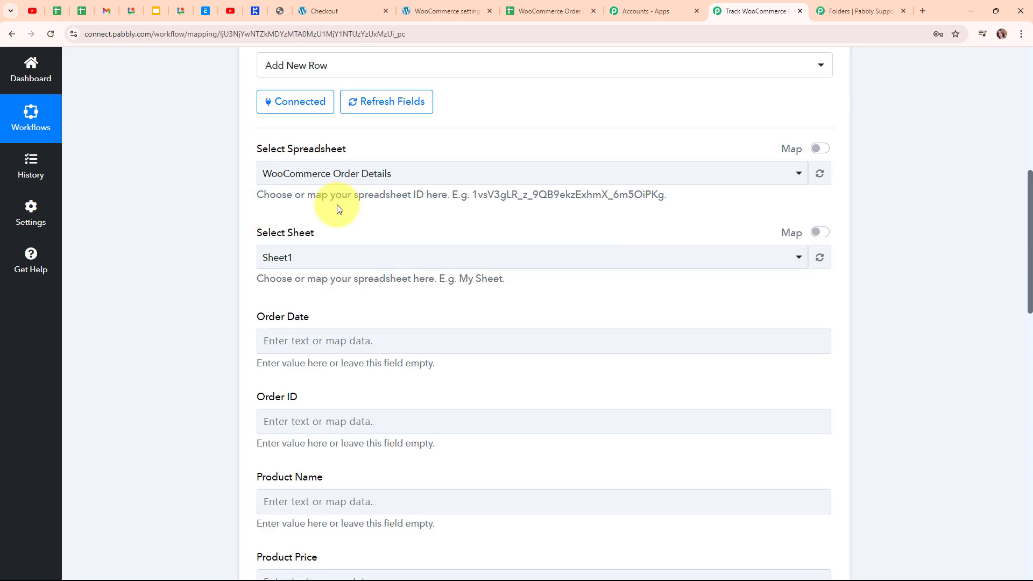
pyautogui.click(339, 260)
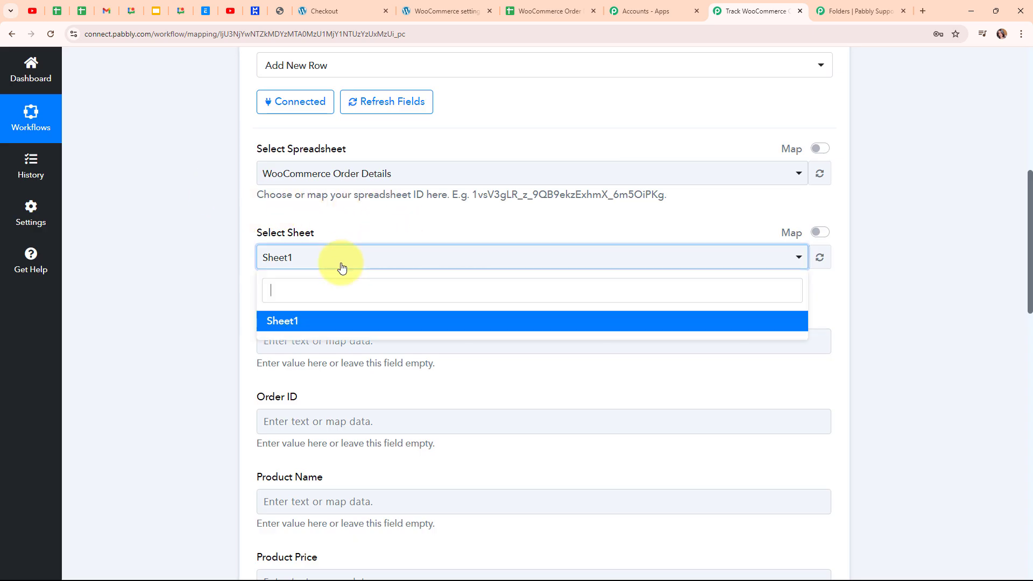
pyautogui.click(355, 330)
# Step: Review the action's column fields from Order Date to PinCode and compare them with the headings in the order spreadsheet
pyautogui.scroll(-4, 429, 300)
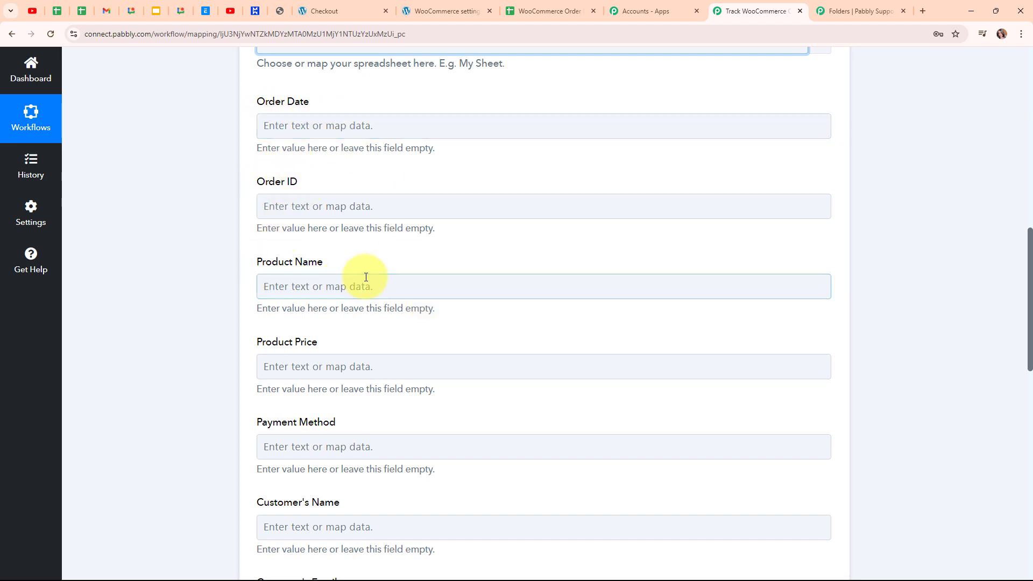
pyautogui.scroll(-4, 366, 277)
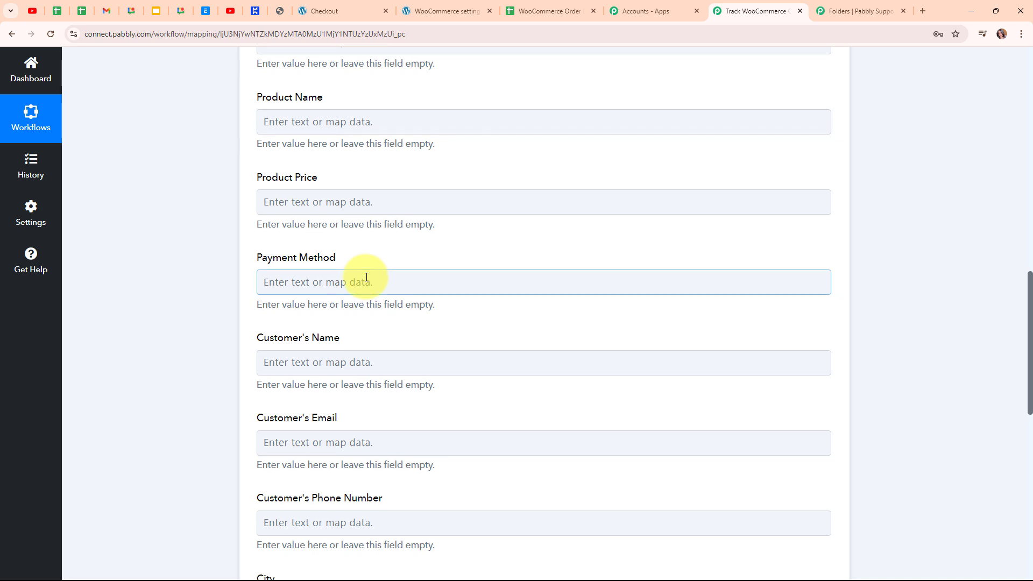
pyautogui.scroll(-5, 366, 280)
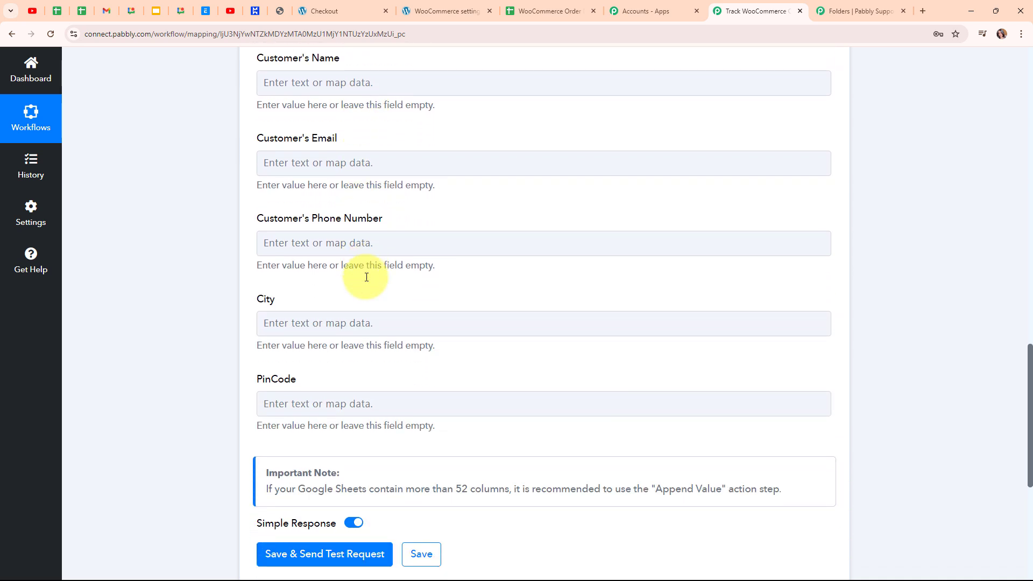
pyautogui.scroll(10, 366, 277)
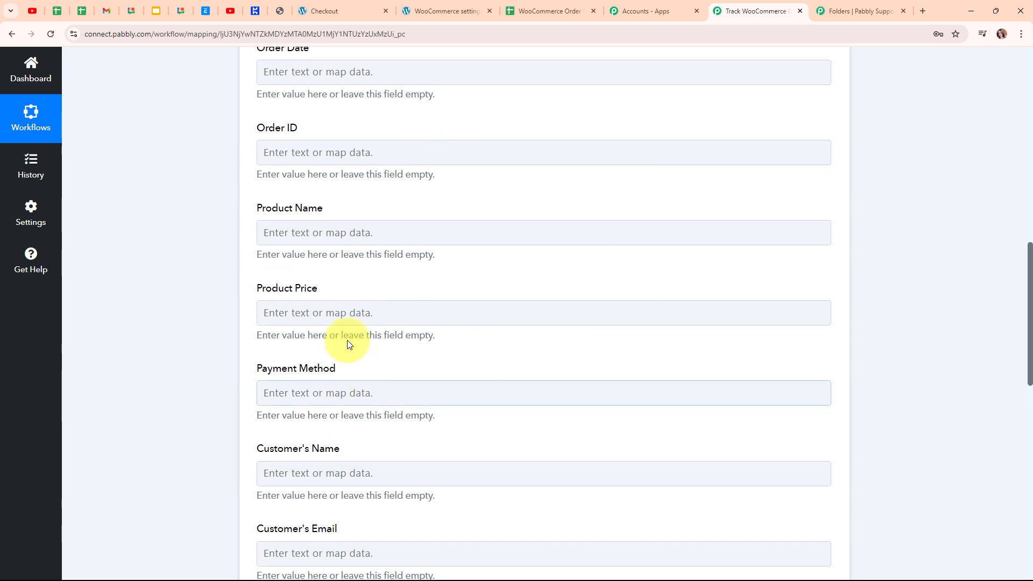
pyautogui.click(510, 7)
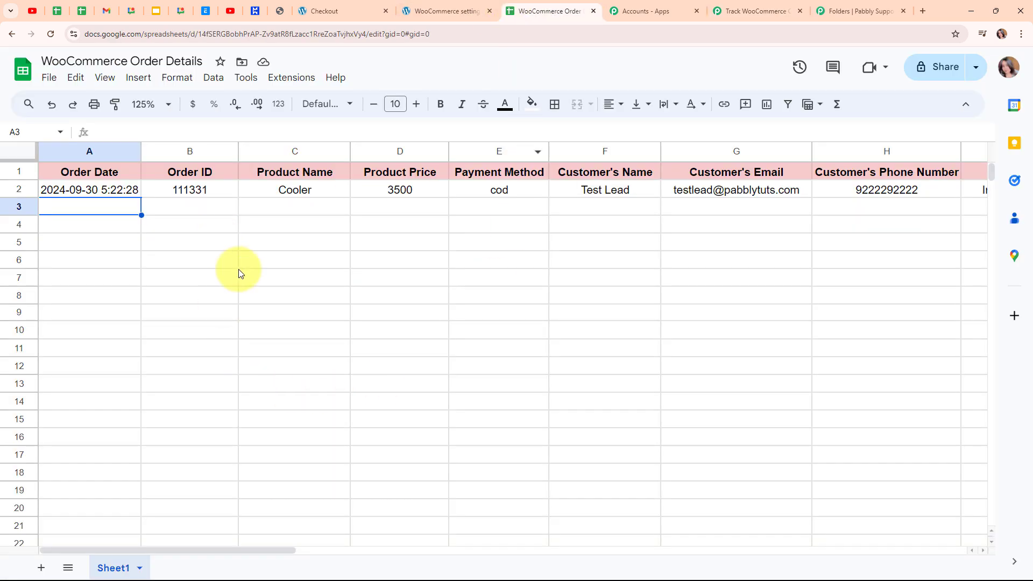
pyautogui.click(747, 6)
pyautogui.scroll(3, 588, 364)
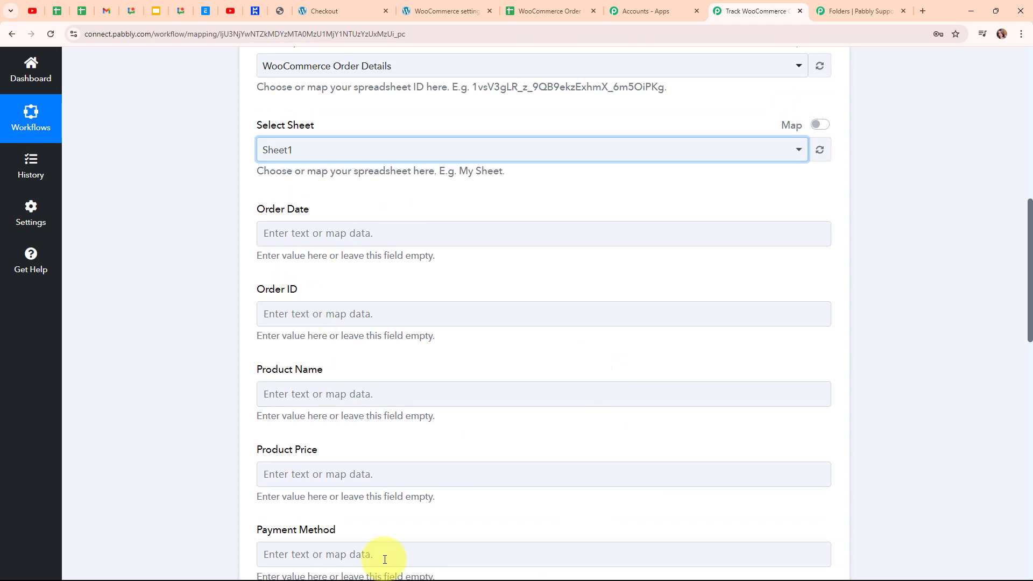
# Step: Map the Order Date field to the Date Created value from the WooCommerce New Order Created trigger
pyautogui.click(308, 235)
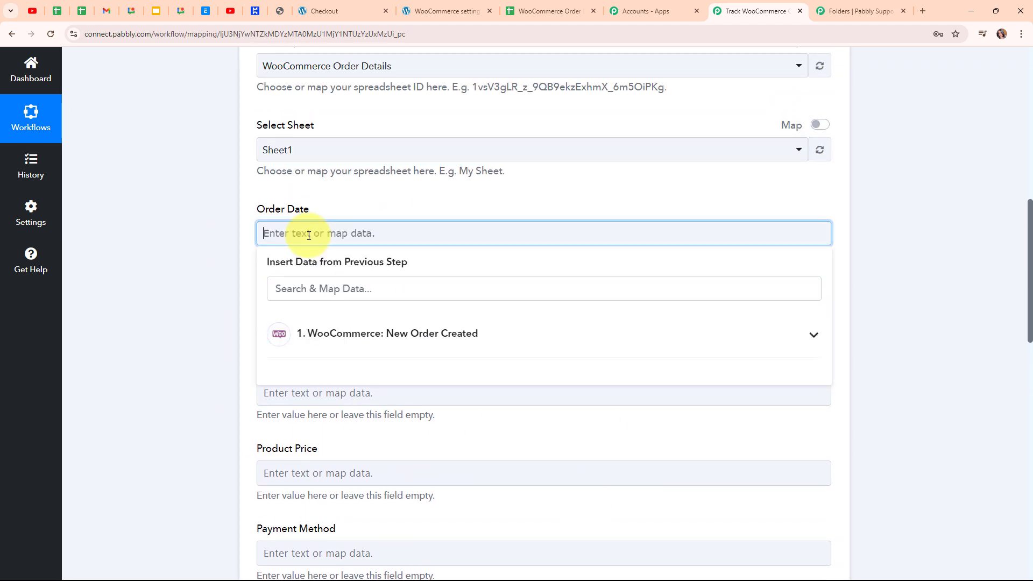
pyautogui.click(513, 334)
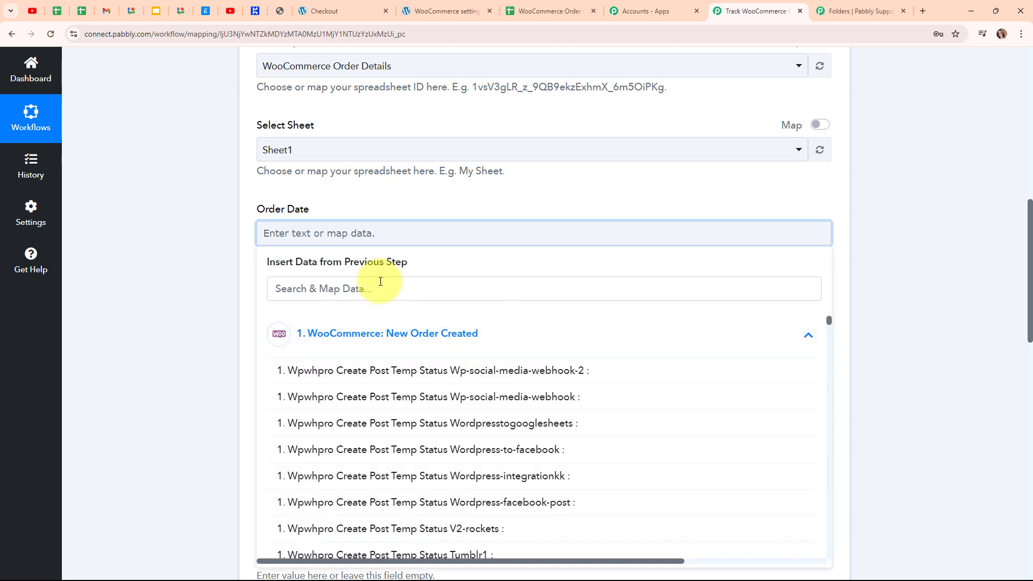
pyautogui.click(381, 282)
pyautogui.write('date')
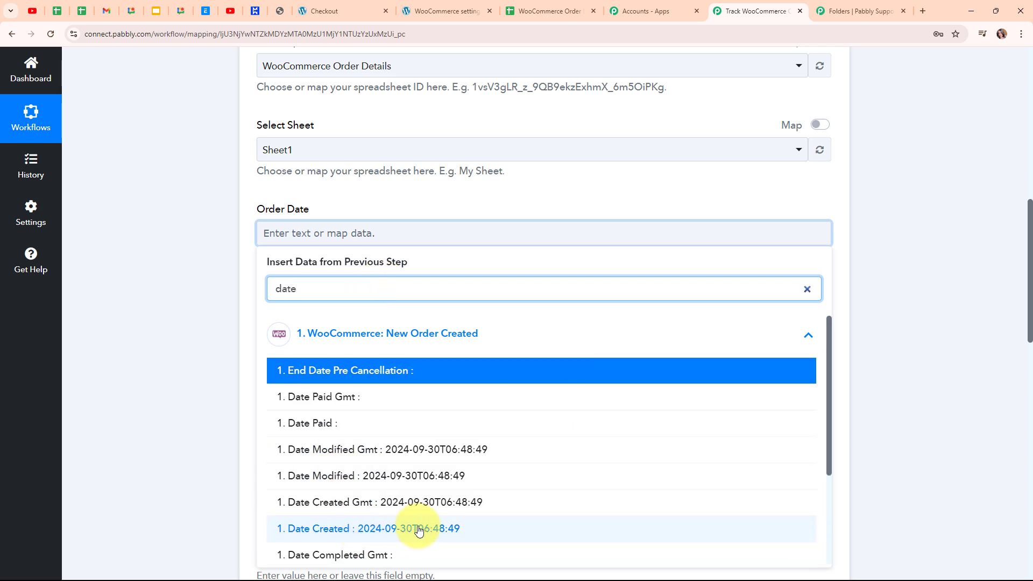
pyautogui.click(419, 532)
pyautogui.click(166, 350)
# Step: Map the Order ID field to the order's own Id value from the WooCommerce trigger
pyautogui.scroll(-3, 502, 343)
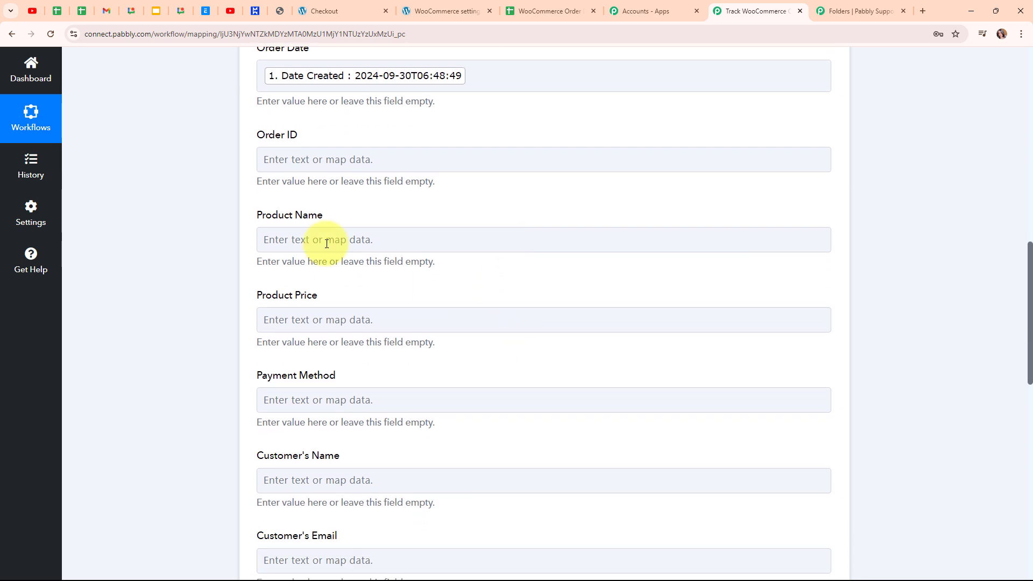
pyautogui.click(311, 160)
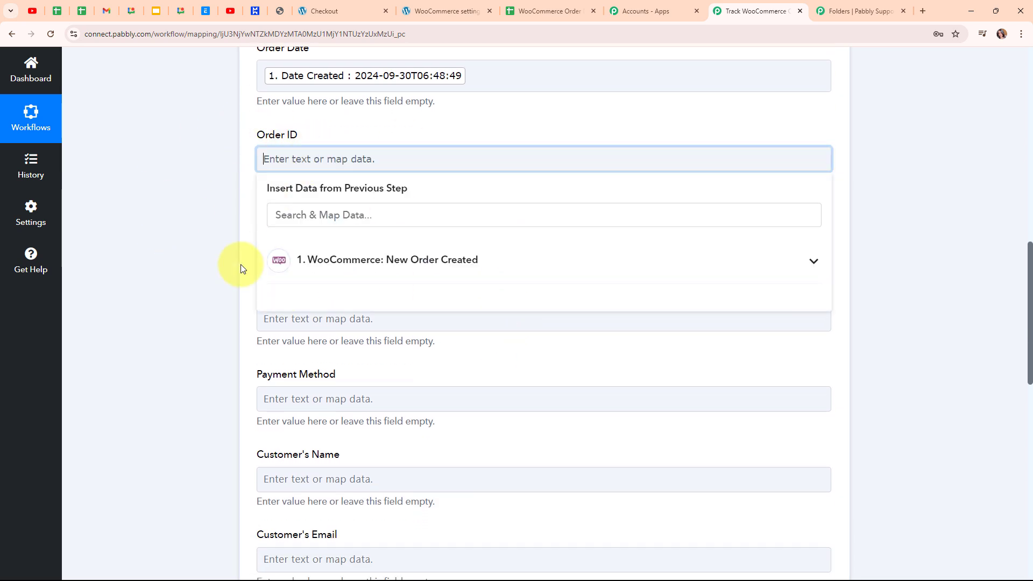
pyautogui.click(350, 215)
pyautogui.write('id')
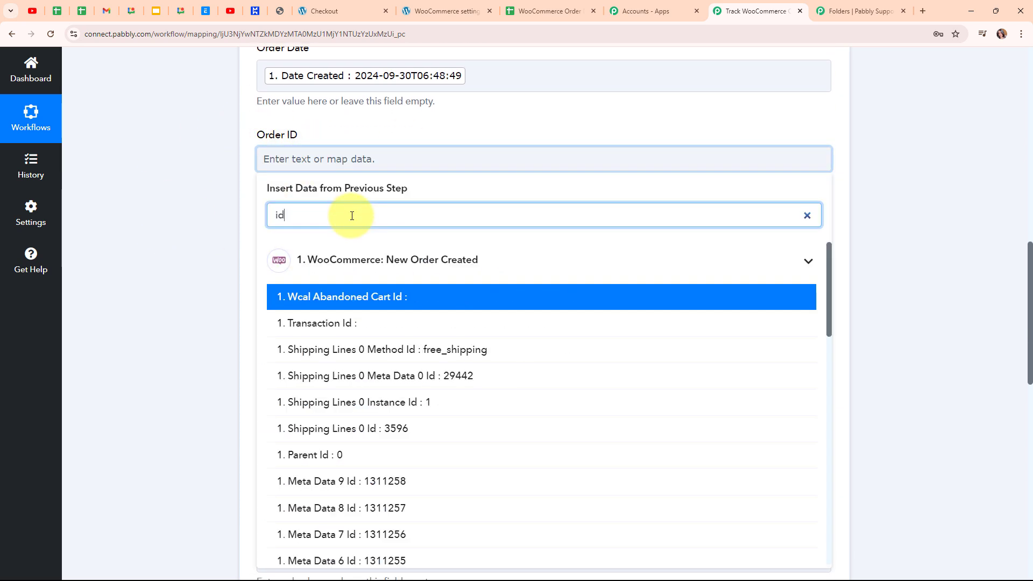
pyautogui.scroll(-12, 409, 388)
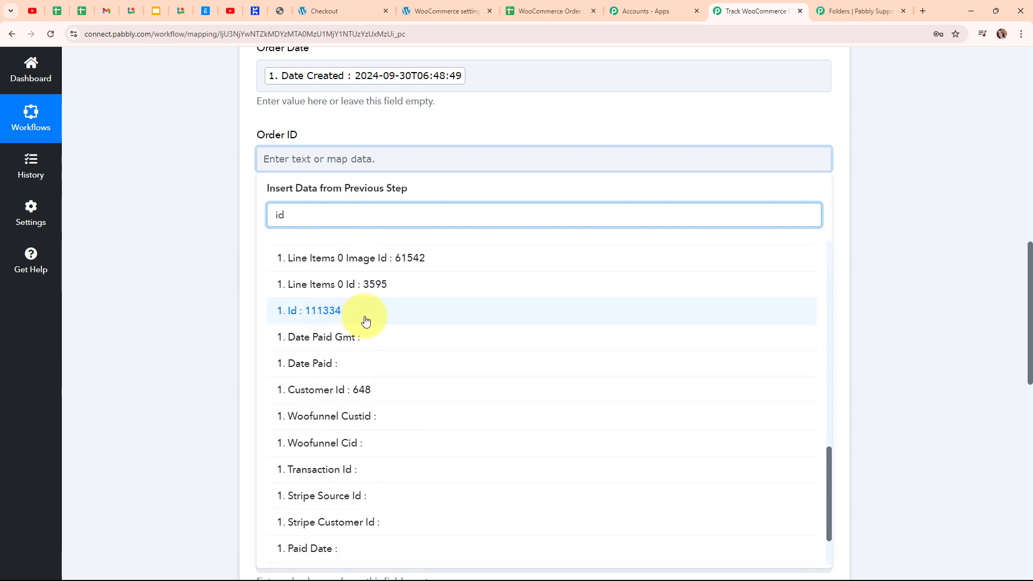
pyautogui.click(366, 321)
pyautogui.click(205, 286)
# Step: Map the Product Name field to Line Items 0 Name from the WooCommerce trigger
pyautogui.scroll(-2, 526, 300)
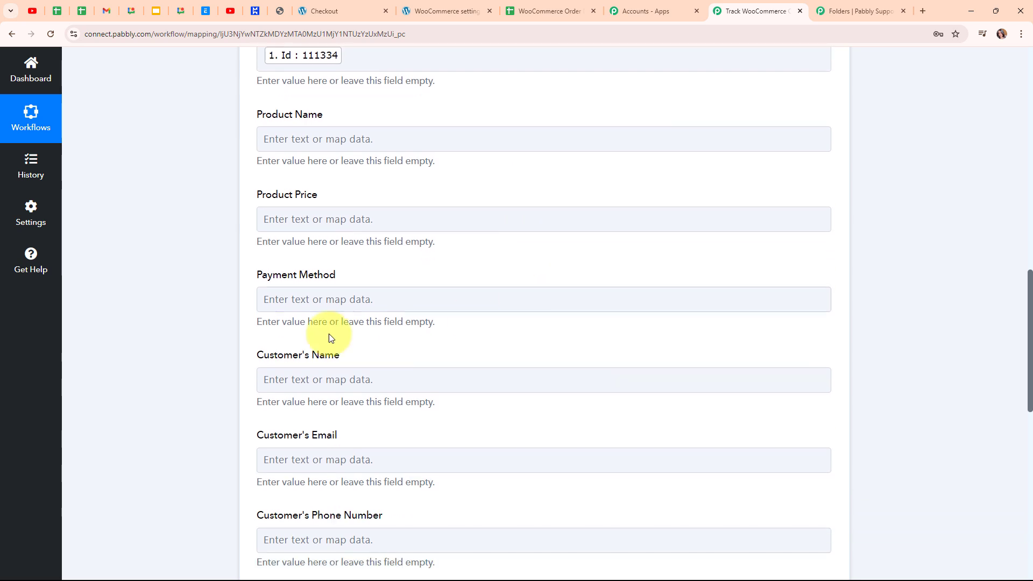
pyautogui.click(273, 138)
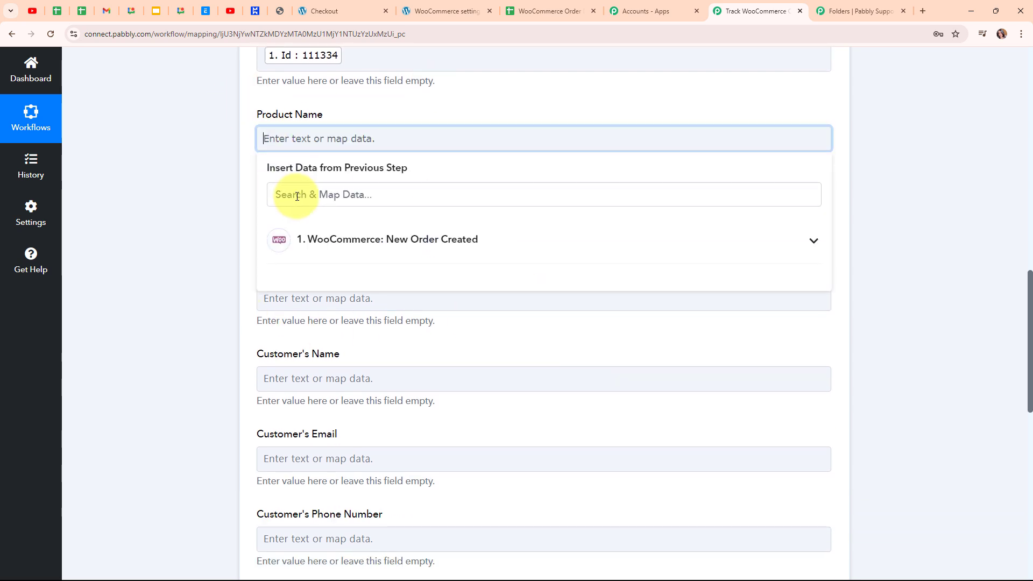
pyautogui.write('n')
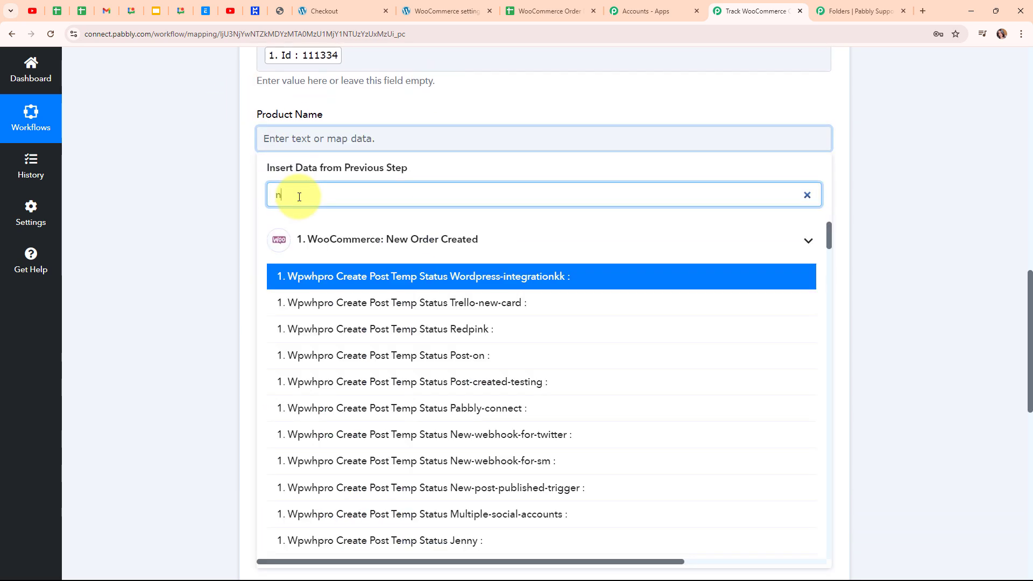
pyautogui.write('ame')
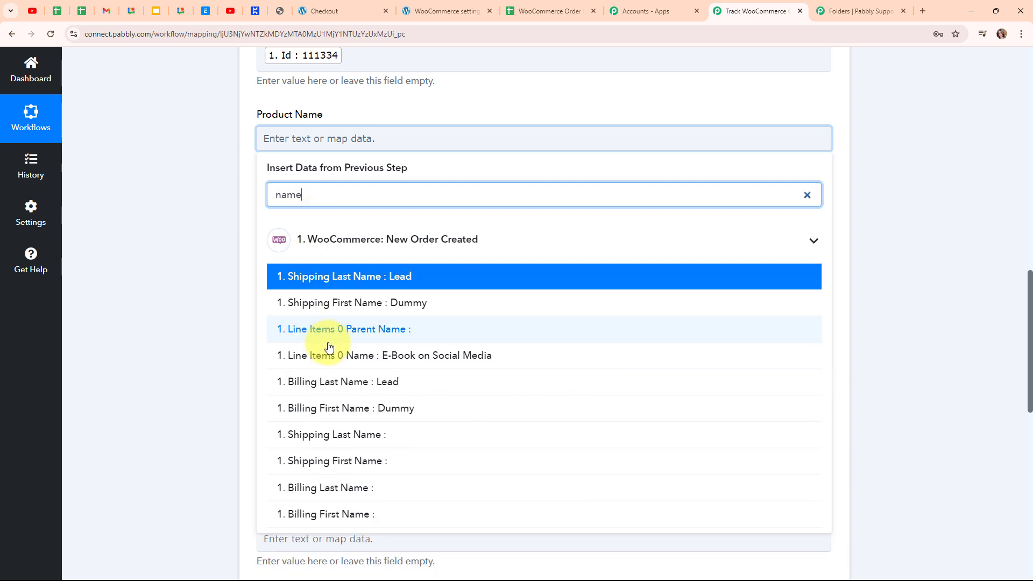
pyautogui.click(483, 358)
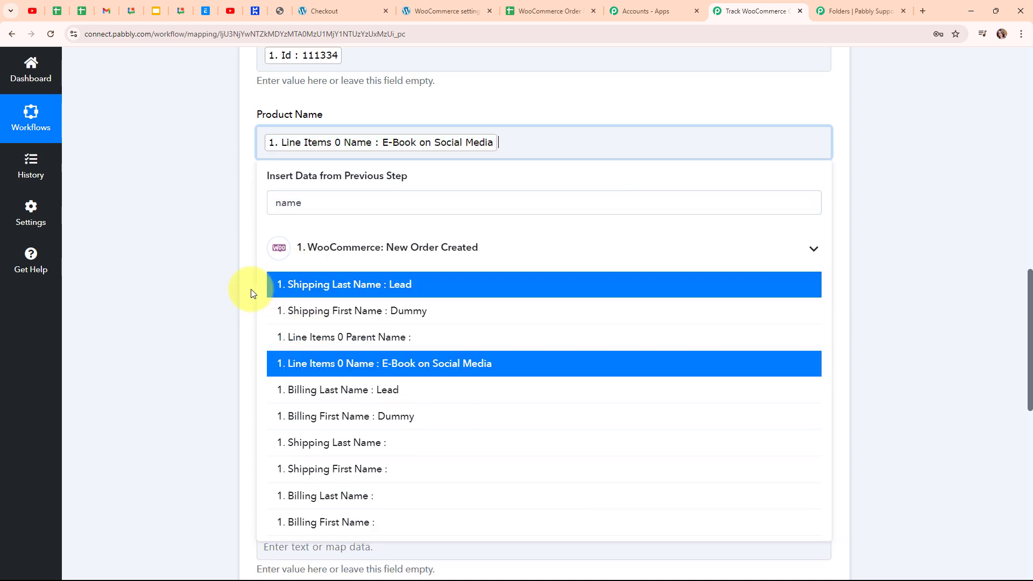
pyautogui.click(212, 195)
pyautogui.scroll(-1, 509, 330)
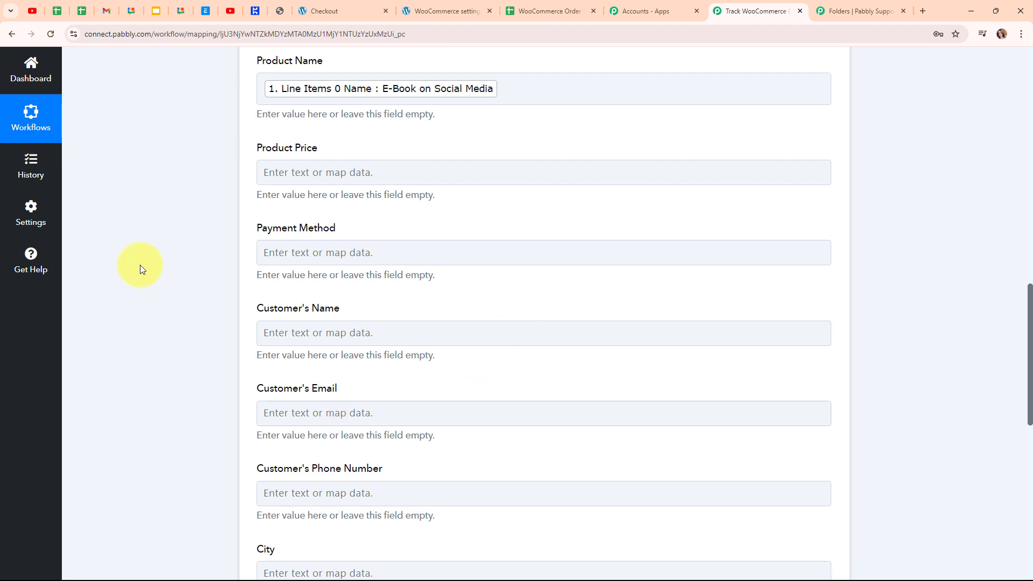
# Step: Map the Product Price field to Line Items 0 Price from the WooCommerce trigger
pyautogui.click(270, 171)
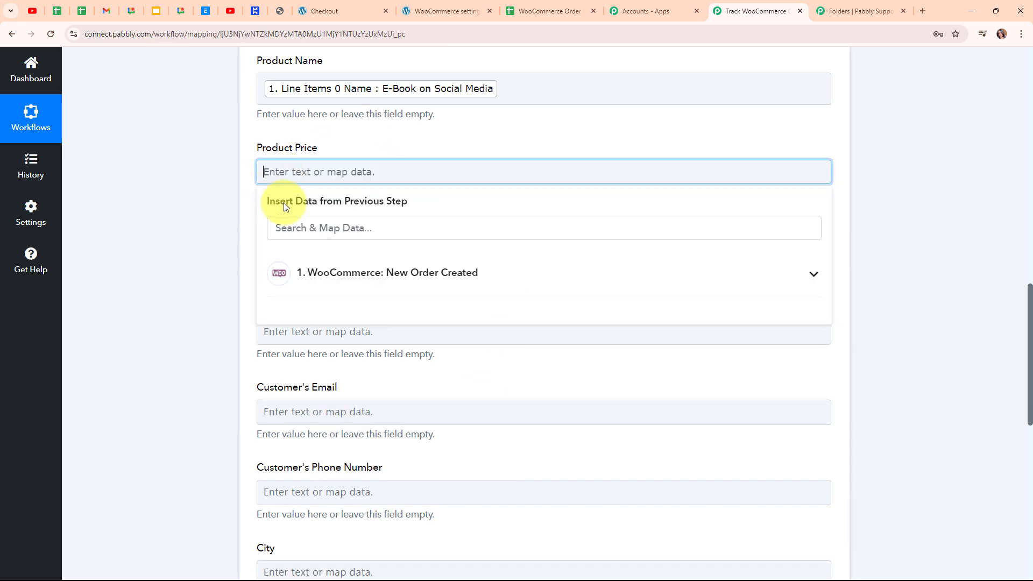
pyautogui.click(332, 232)
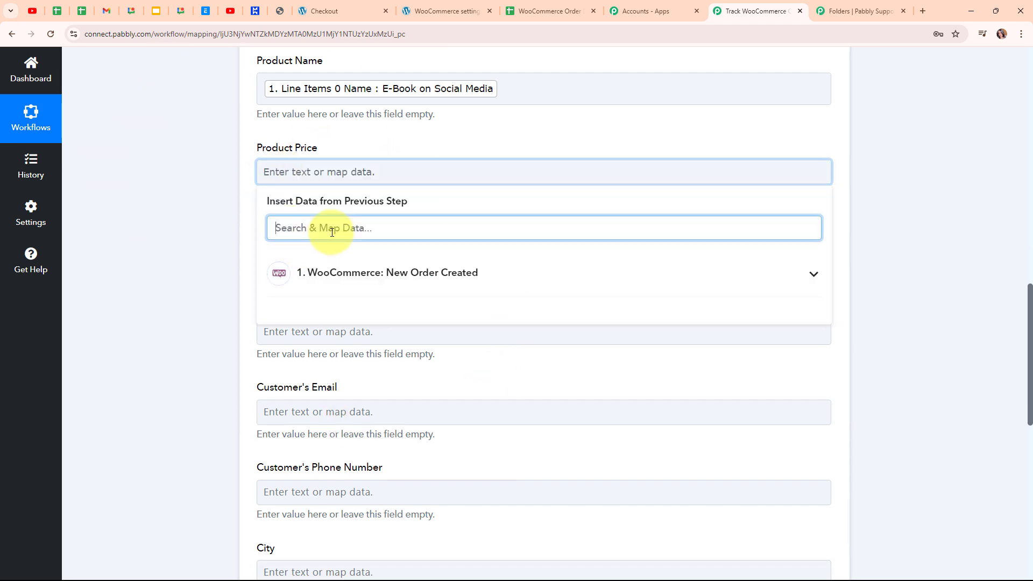
pyautogui.write('pric')
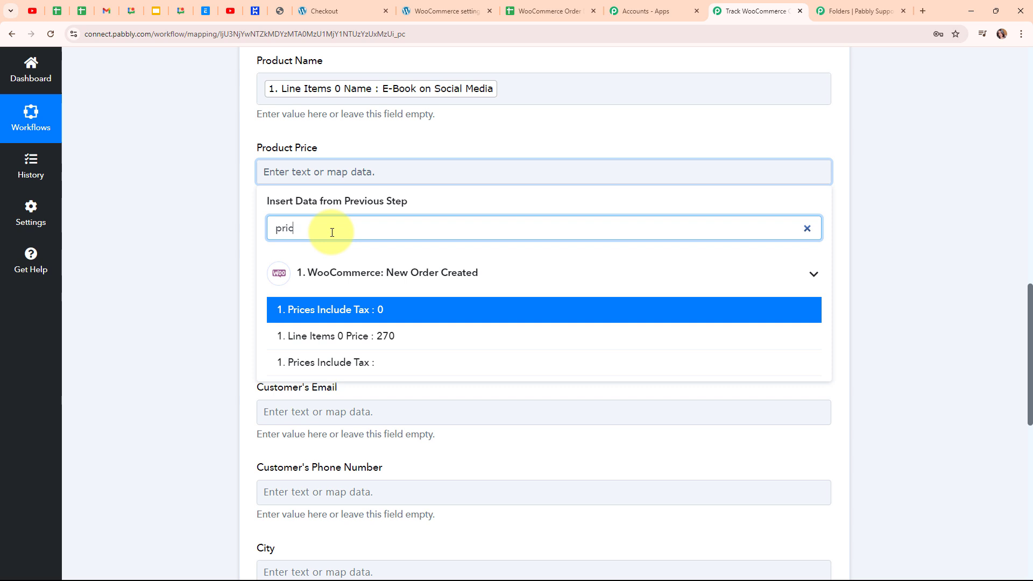
pyautogui.click(398, 347)
pyautogui.click(209, 317)
# Step: Map the Payment Method field to the filled-in Payment Method value from the WooCommerce trigger
pyautogui.scroll(-2, 409, 312)
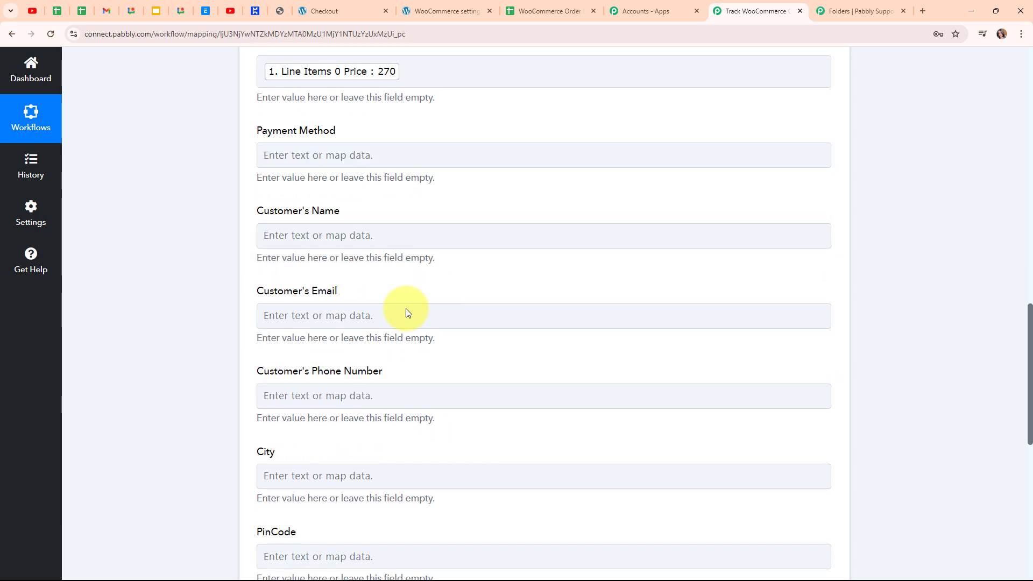
pyautogui.click(271, 161)
pyautogui.click(344, 214)
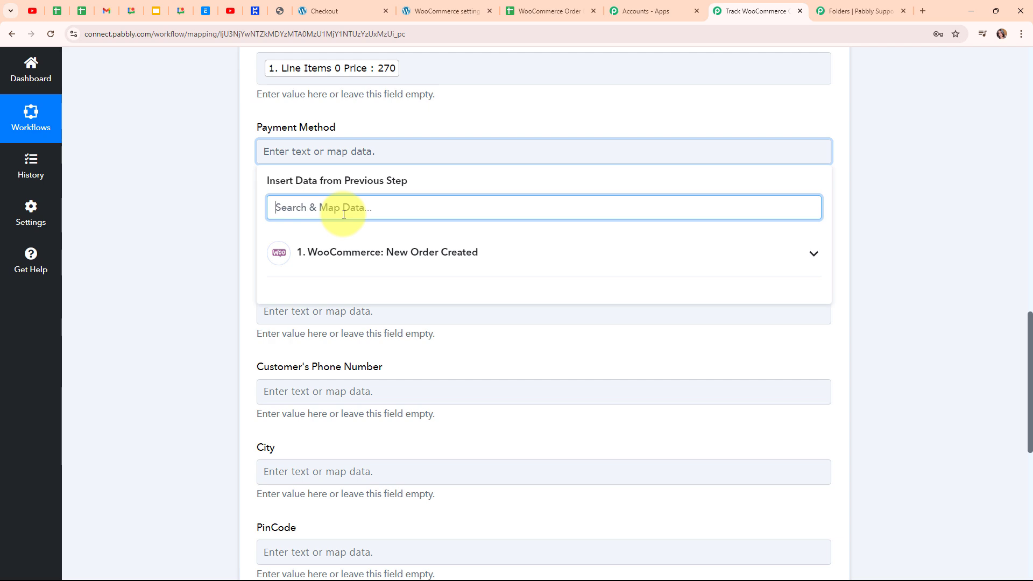
pyautogui.write('pay')
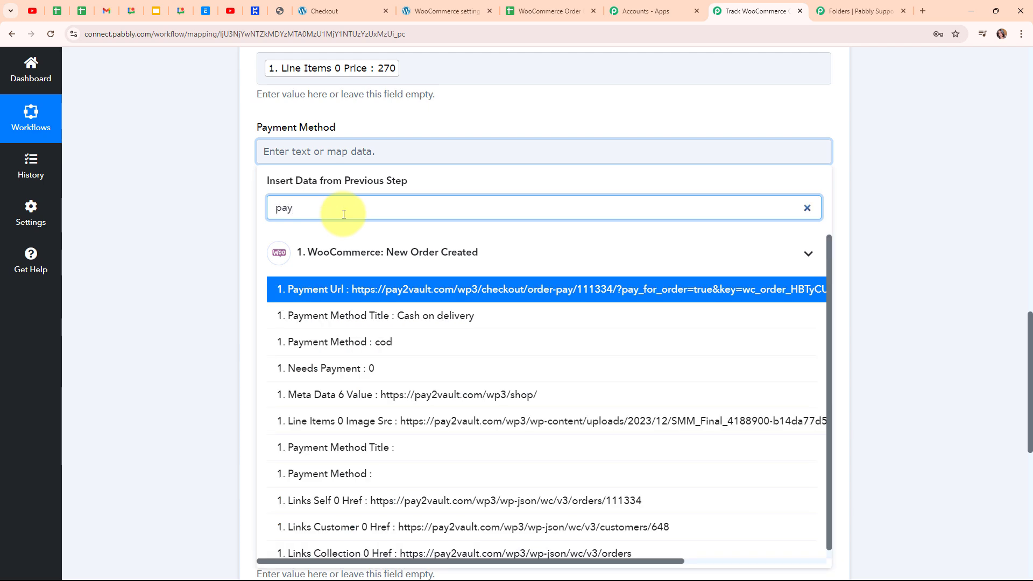
pyautogui.click(366, 345)
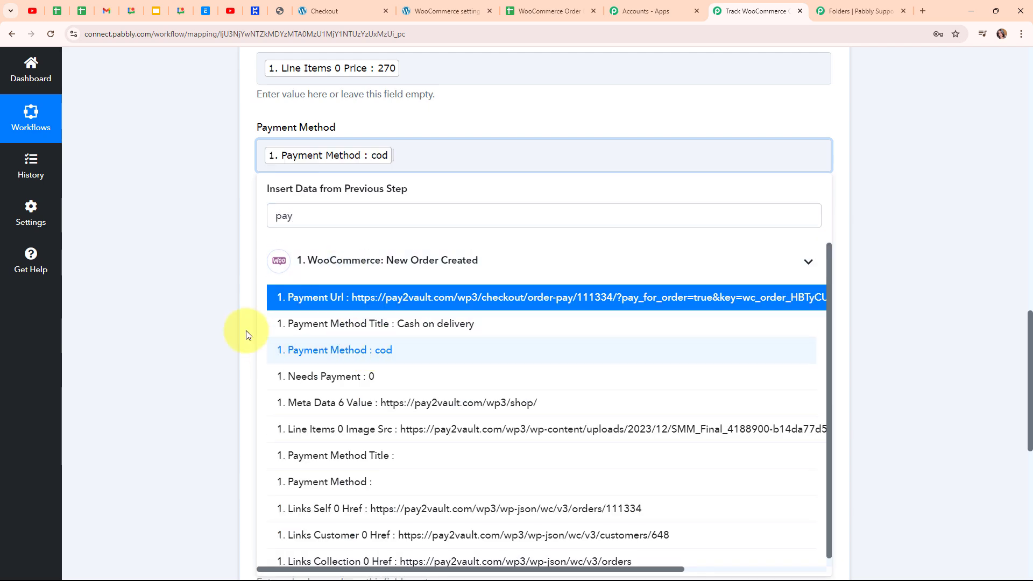
pyautogui.click(246, 330)
# Step: Map the Customer's Name field to Shipping First Name followed by Shipping Last Name from the WooCommerce trigger
pyautogui.scroll(-2, 614, 288)
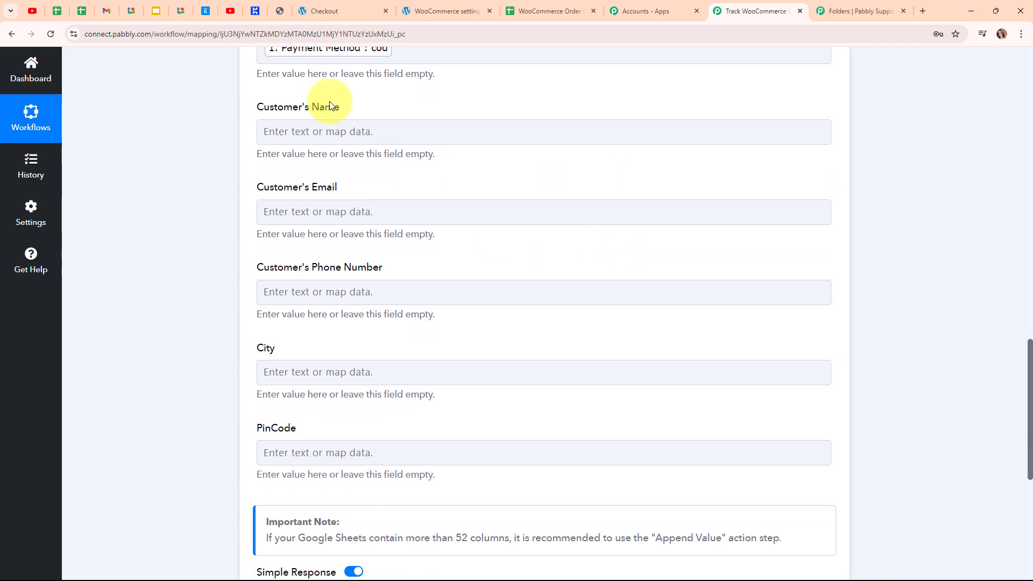
pyautogui.click(332, 131)
pyautogui.write('n')
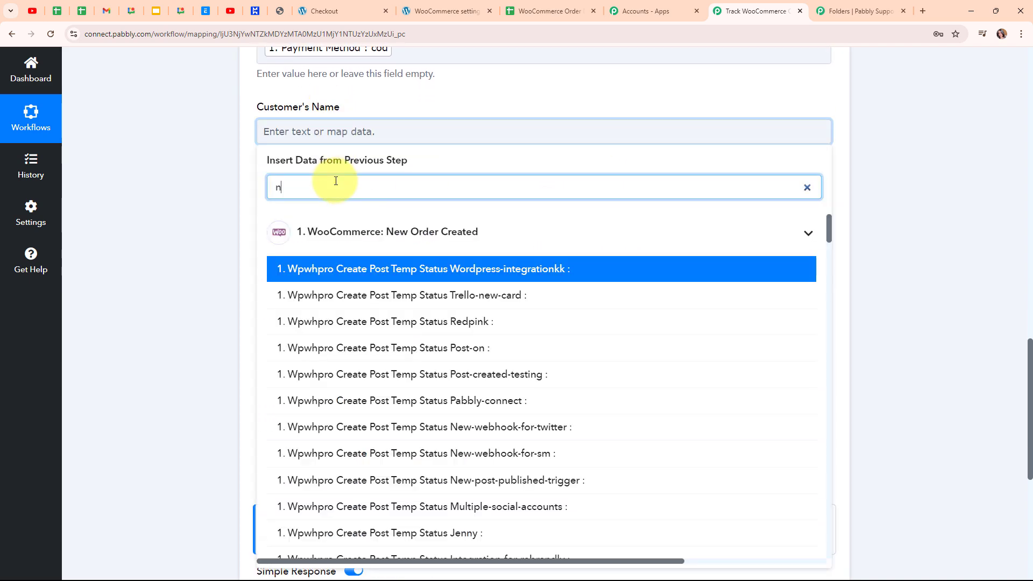
pyautogui.write('an')
pyautogui.press('BackSpace')
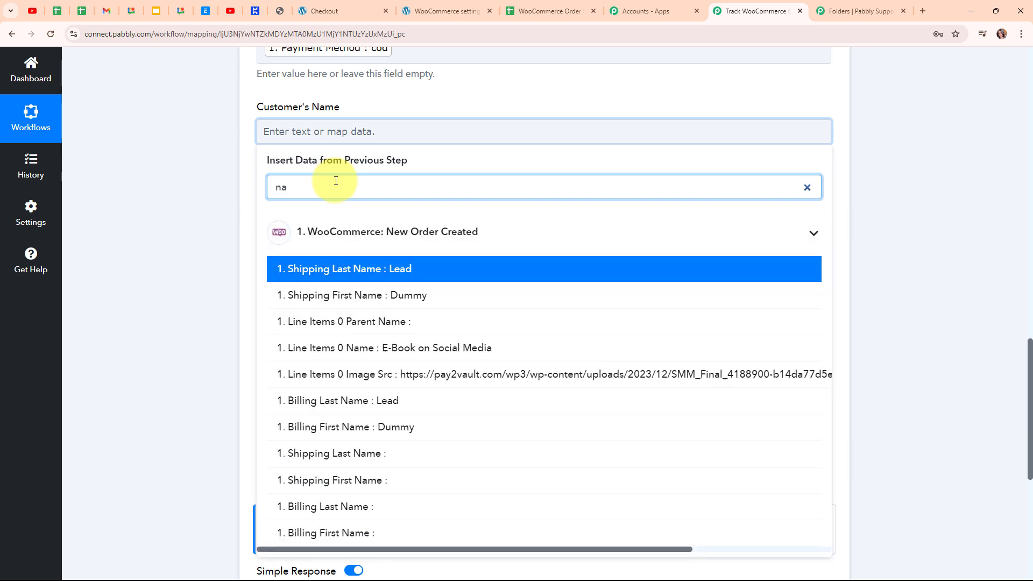
pyautogui.write('me')
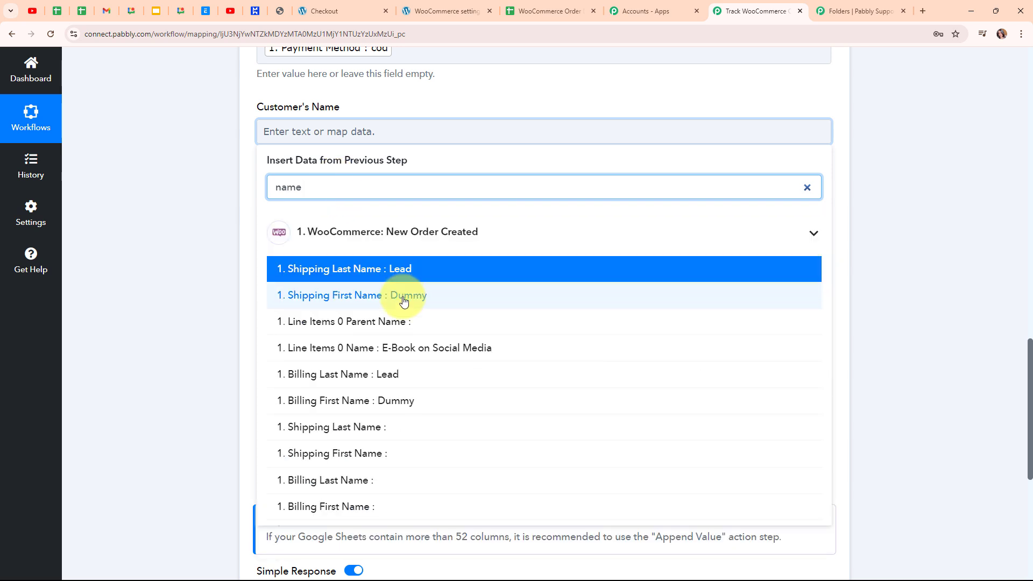
pyautogui.click(404, 301)
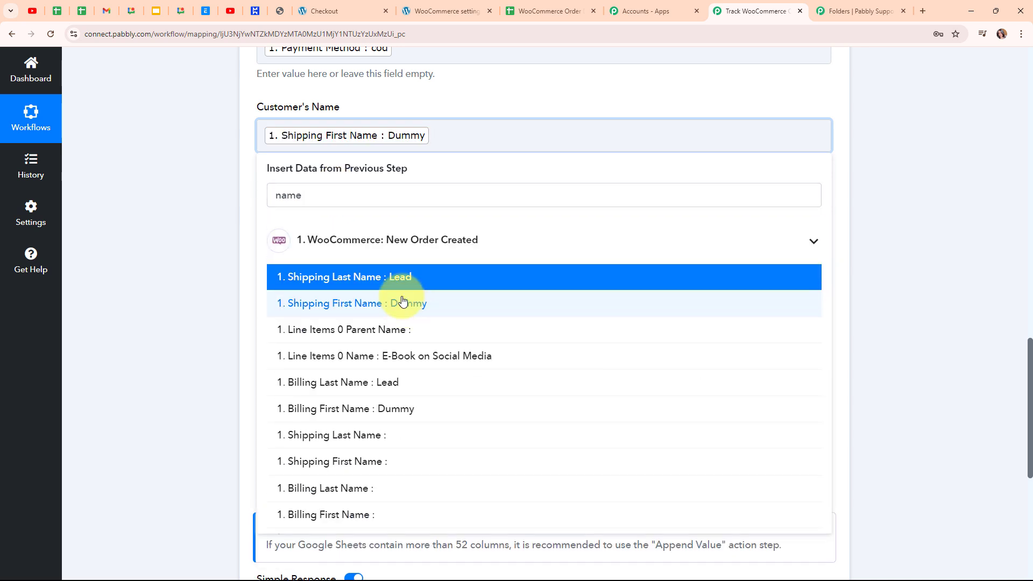
pyautogui.click(401, 277)
pyautogui.click(221, 244)
# Step: Map the Customer's Email field to Billing Email from the WooCommerce trigger
pyautogui.scroll(-1, 568, 279)
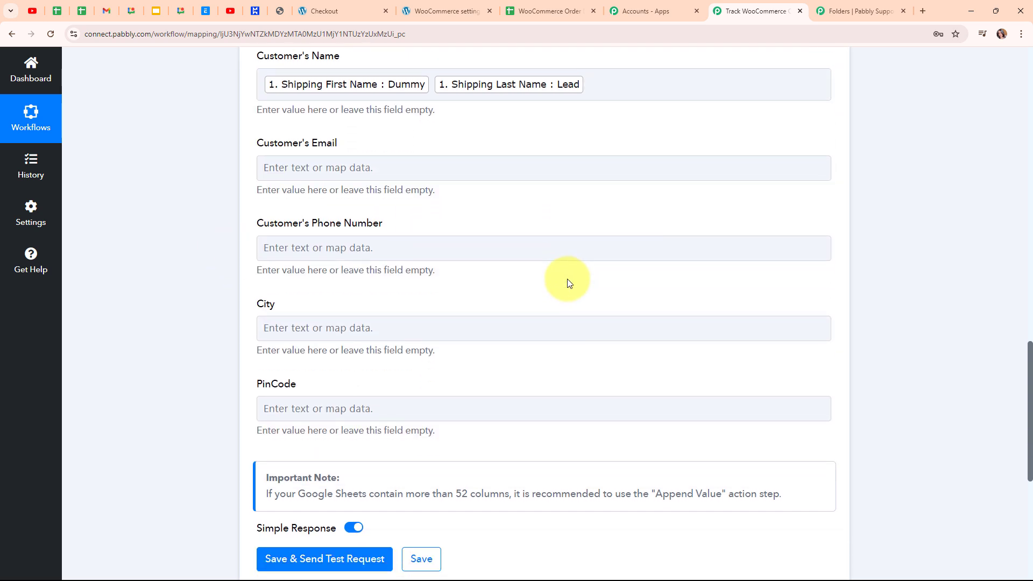
pyautogui.click(331, 165)
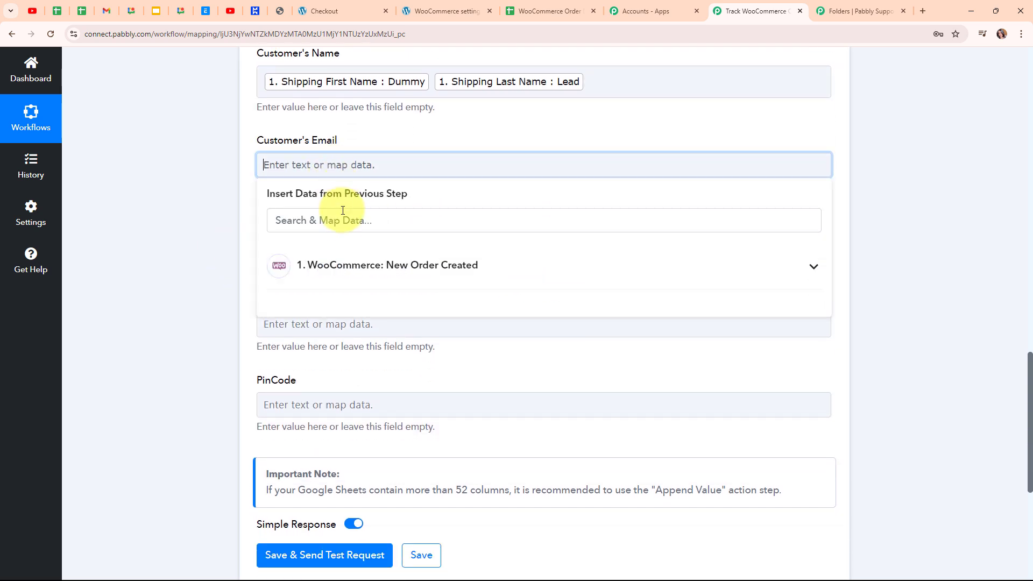
pyautogui.click(342, 219)
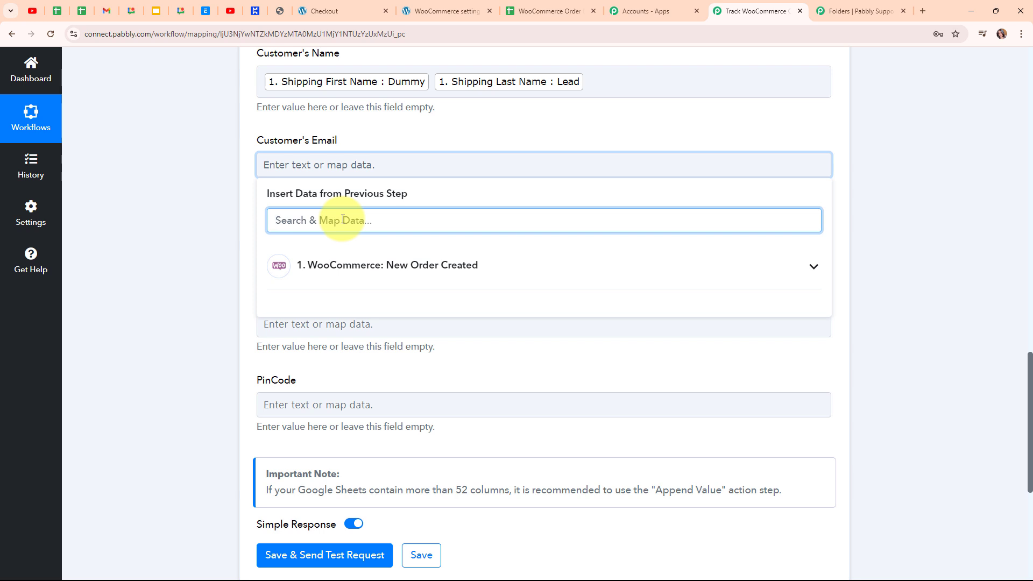
pyautogui.write('@')
pyautogui.click(355, 310)
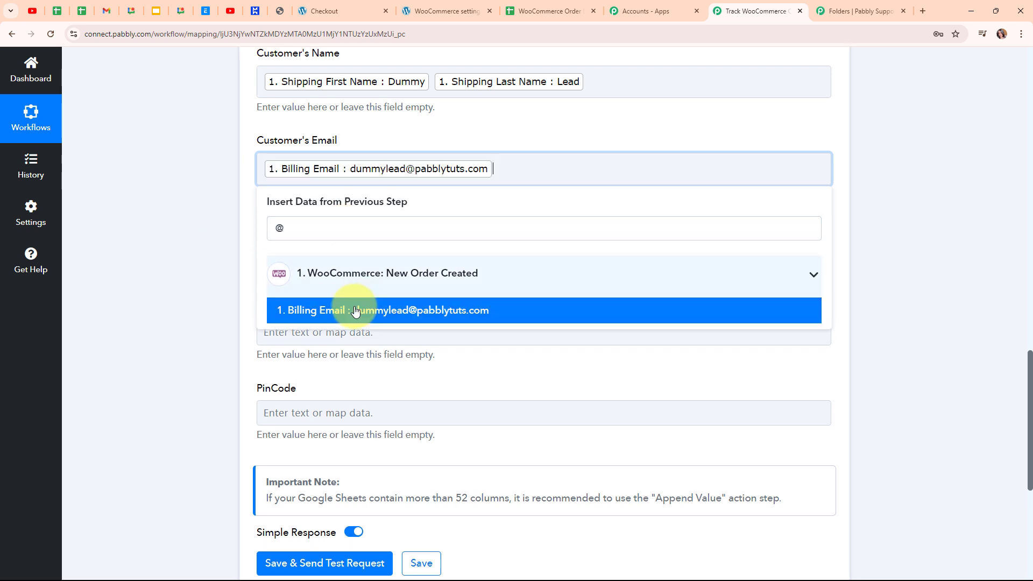
pyautogui.click(109, 239)
# Step: Map the Customer's Phone Number field to Billing Phone from the WooCommerce trigger
pyautogui.click(364, 254)
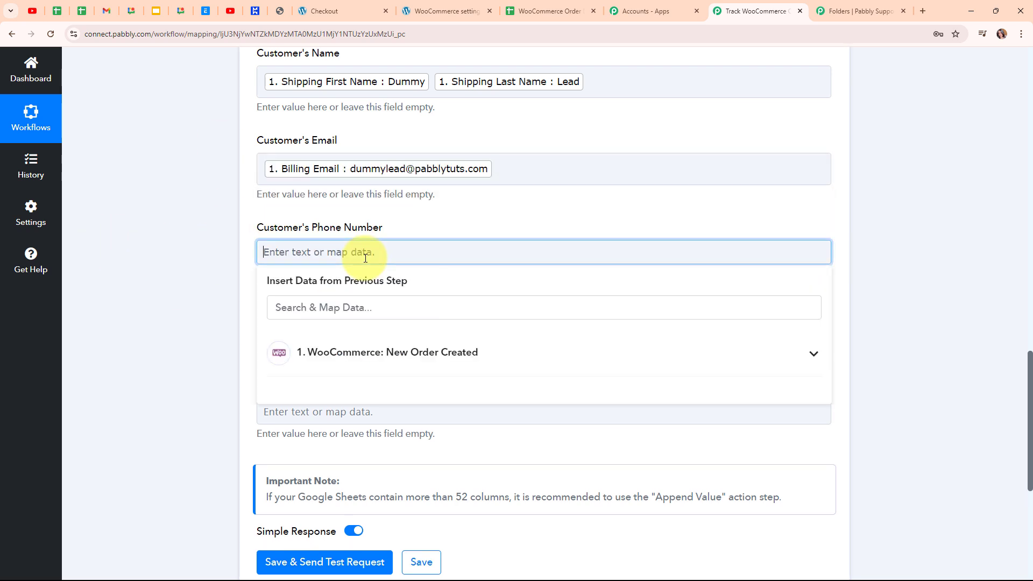
pyautogui.click(373, 313)
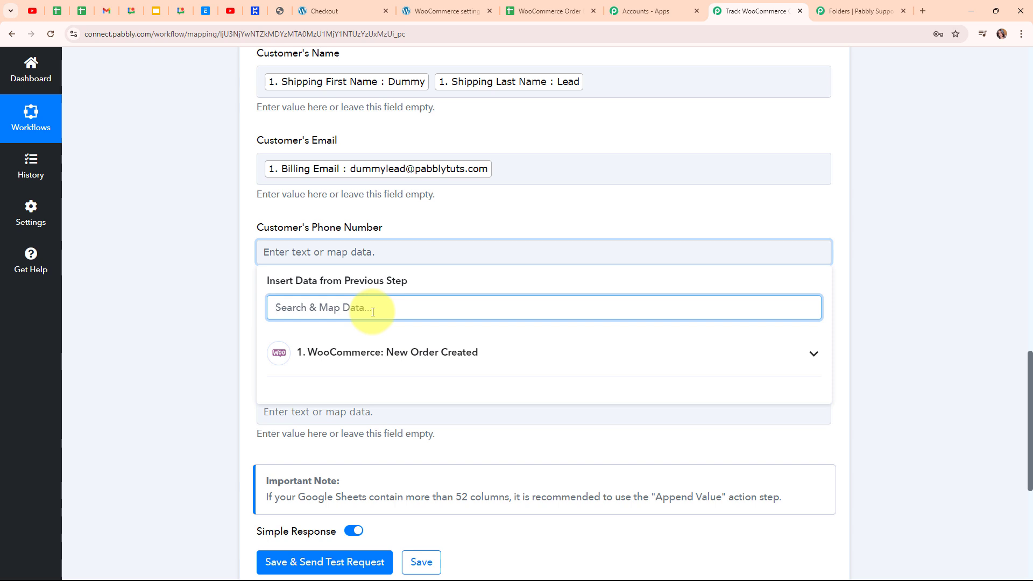
pyautogui.write('88')
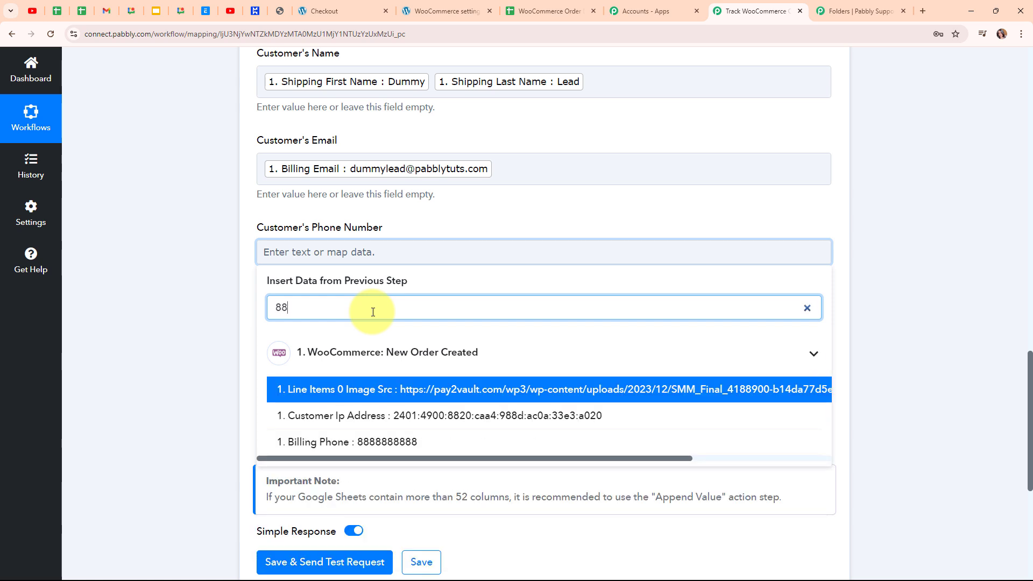
pyautogui.click(378, 442)
pyautogui.click(205, 292)
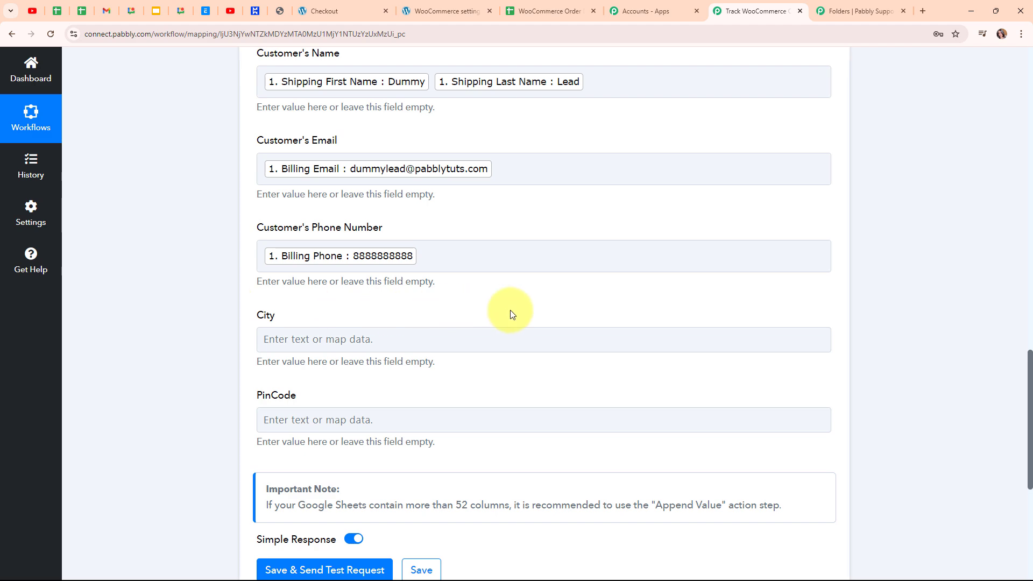
# Step: Map the City field to the filled-in Shipping City value from the WooCommerce trigger
pyautogui.scroll(-3, 510, 310)
pyautogui.click(277, 177)
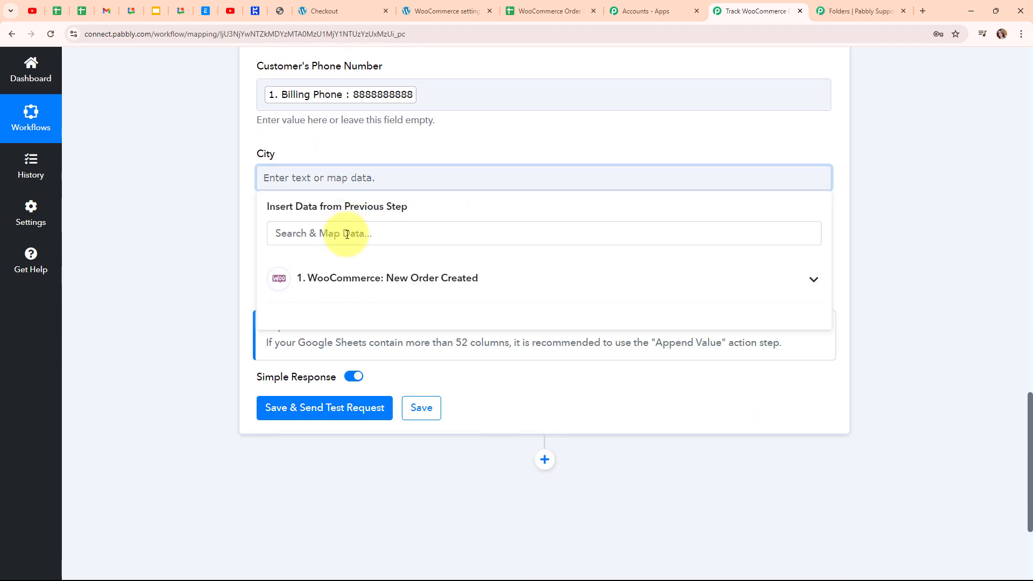
pyautogui.click(347, 234)
pyautogui.write('city')
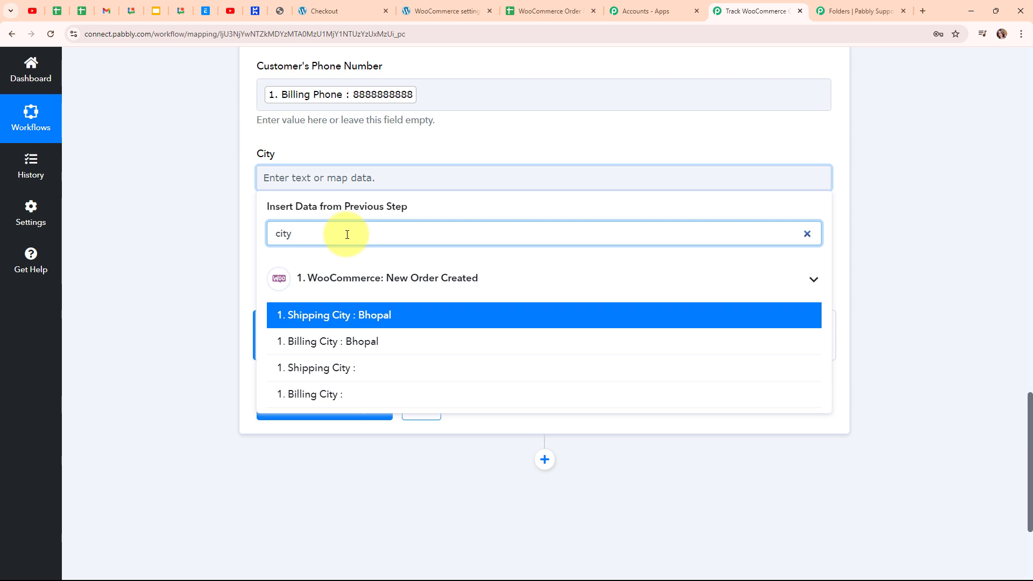
pyautogui.click(346, 315)
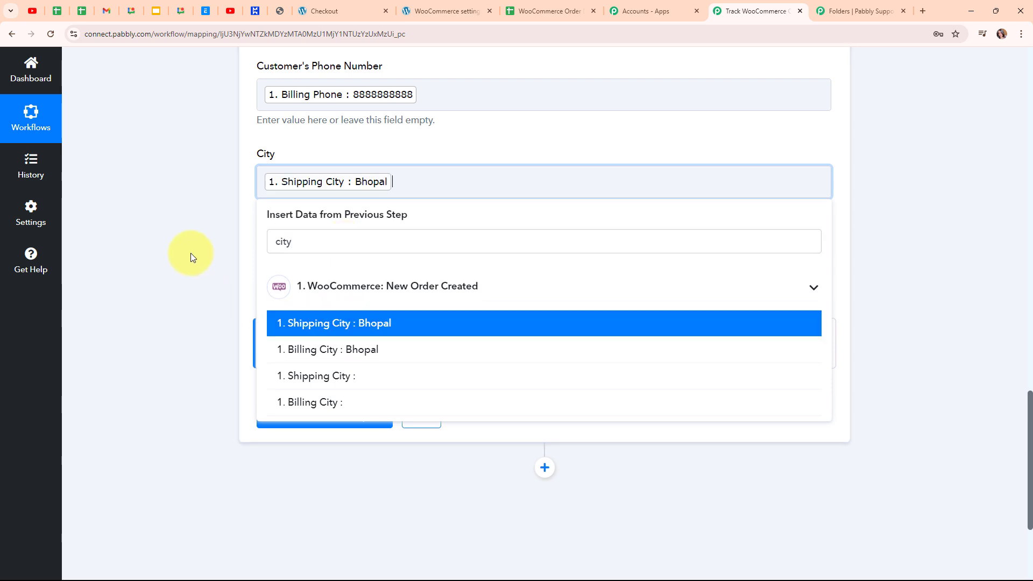
# Step: Map the PinCode field to Shipping Postcode from the WooCommerce trigger
pyautogui.click(338, 272)
pyautogui.click(337, 318)
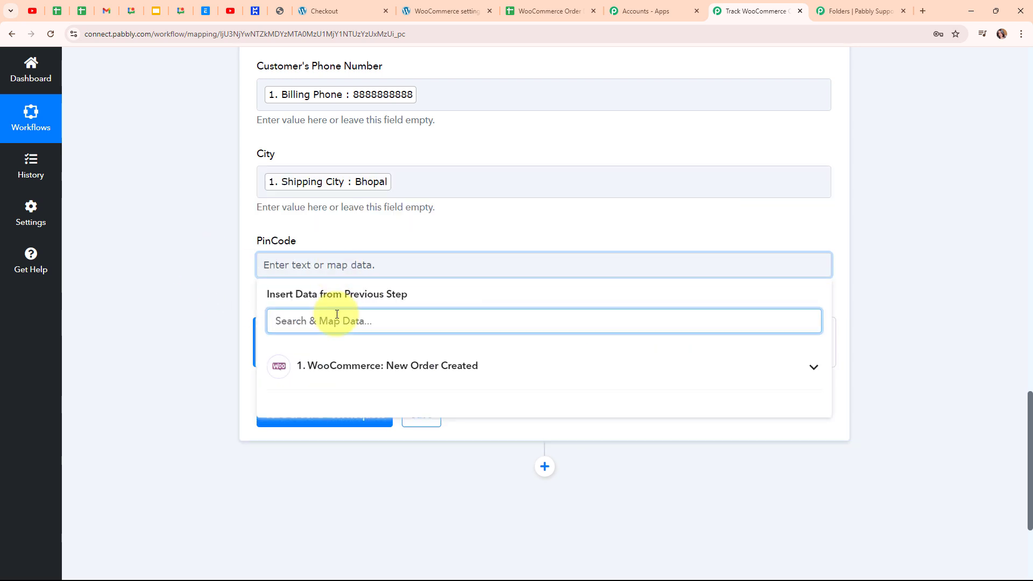
pyautogui.write('46')
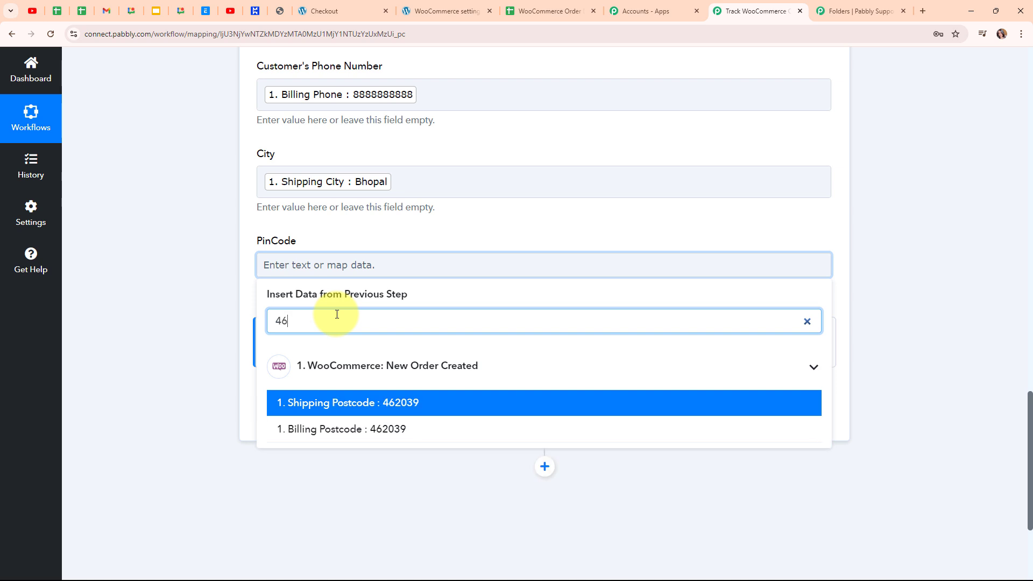
pyautogui.write('2')
pyautogui.click(355, 401)
pyautogui.click(215, 208)
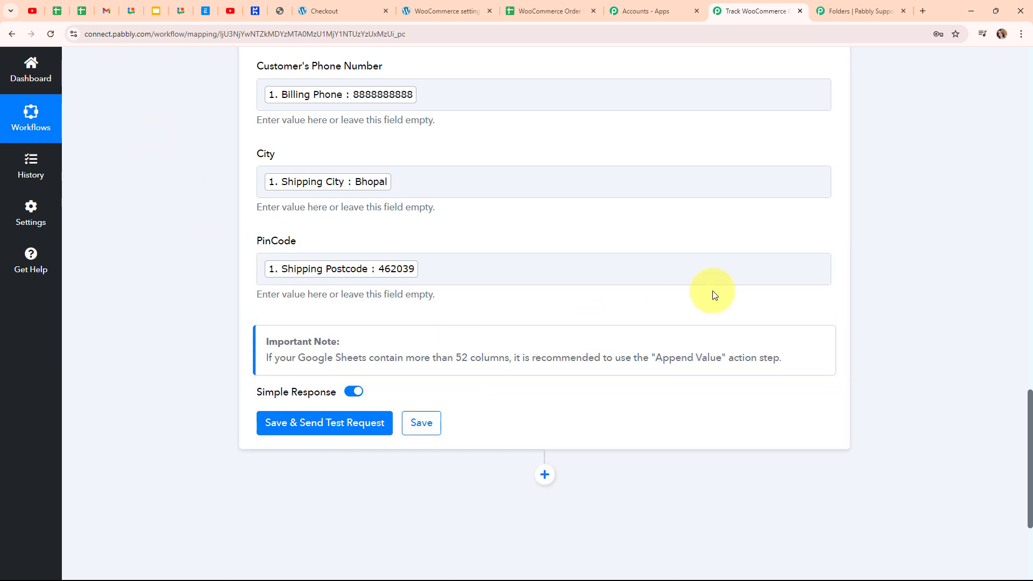
# Step: Check the mapped fields, save the Google Sheets action with a test request and view its response
pyautogui.scroll(13, 731, 263)
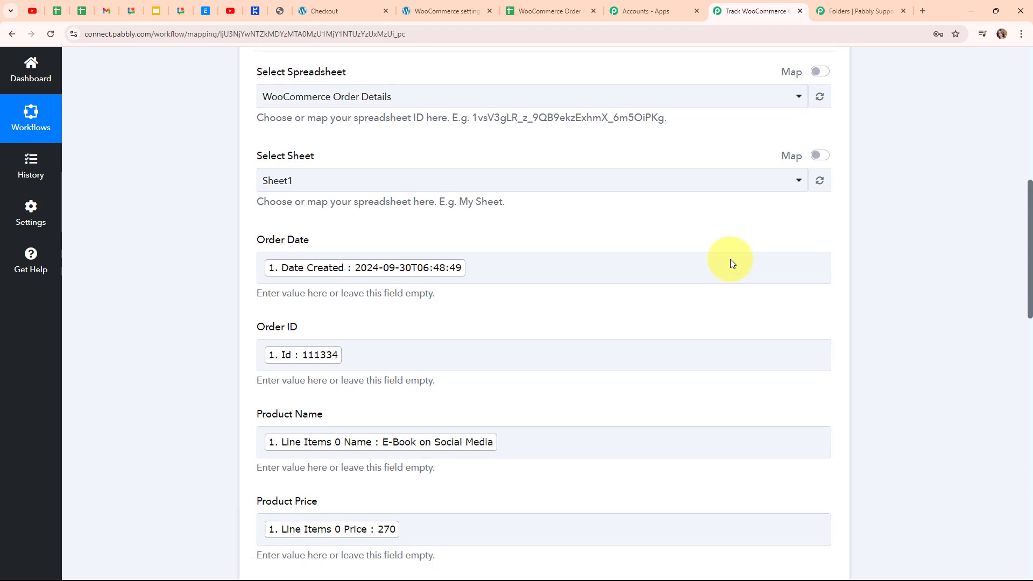
pyautogui.scroll(-15, 731, 263)
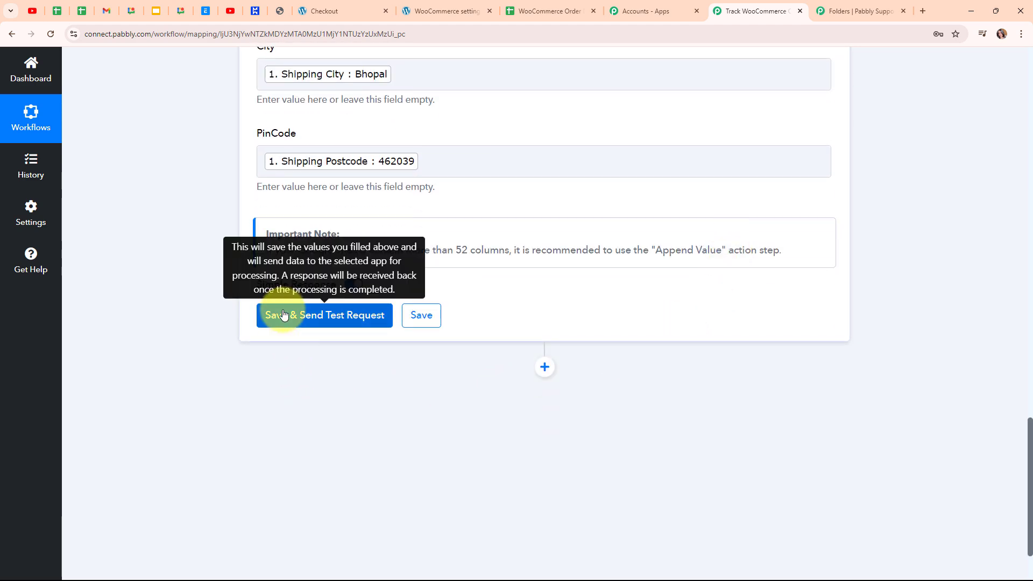
pyautogui.click(284, 315)
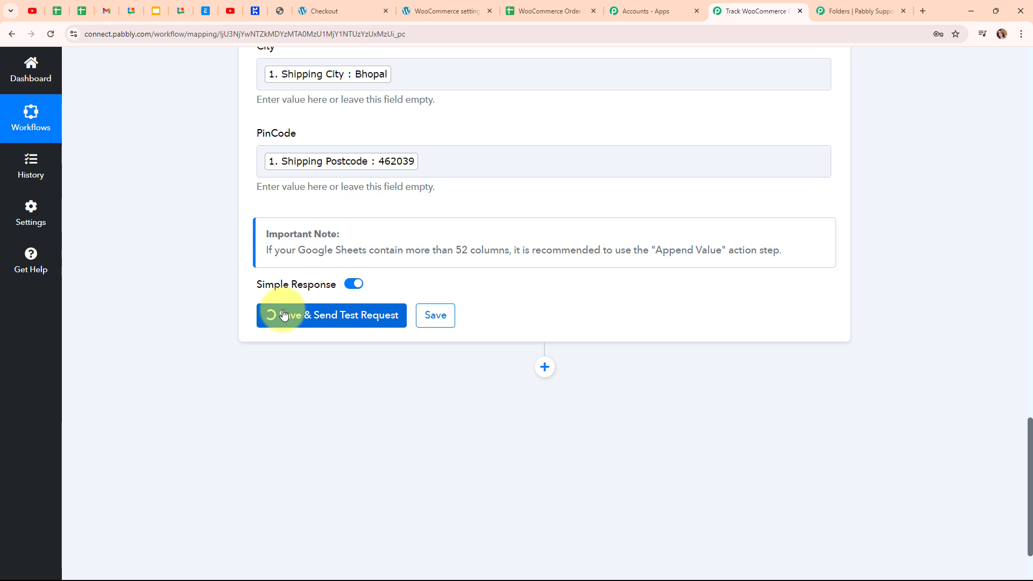
pyautogui.scroll(-5, 573, 446)
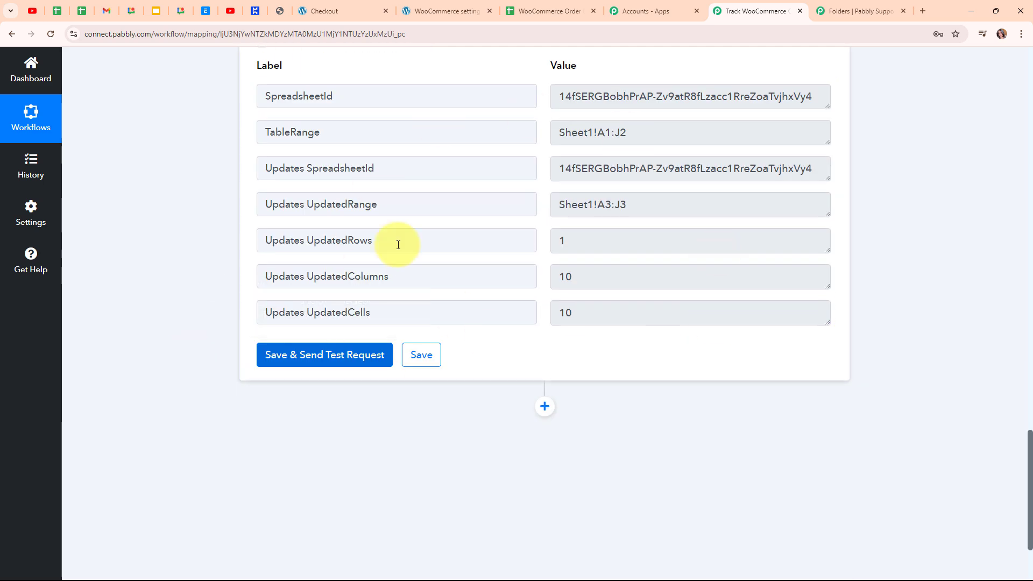
# Step: Collapse the Google Sheets Add New Row action in the workflow
pyautogui.scroll(10, 877, 337)
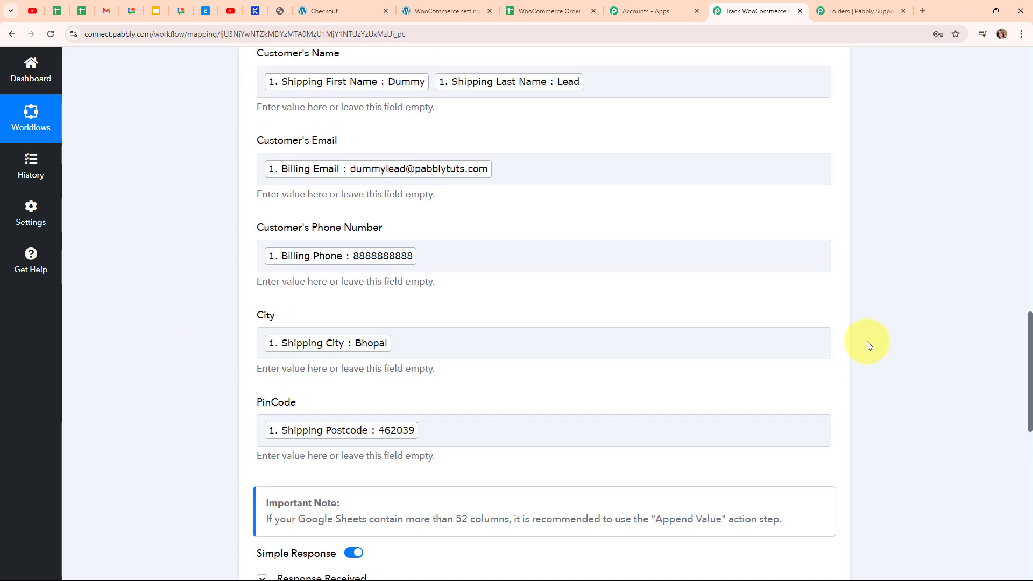
pyautogui.scroll(20, 867, 341)
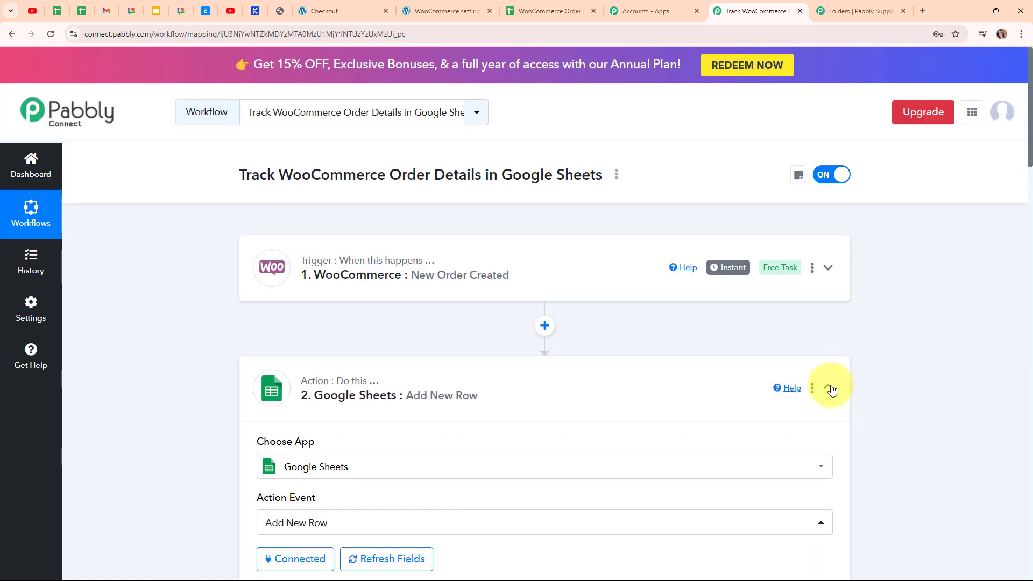
pyautogui.click(830, 388)
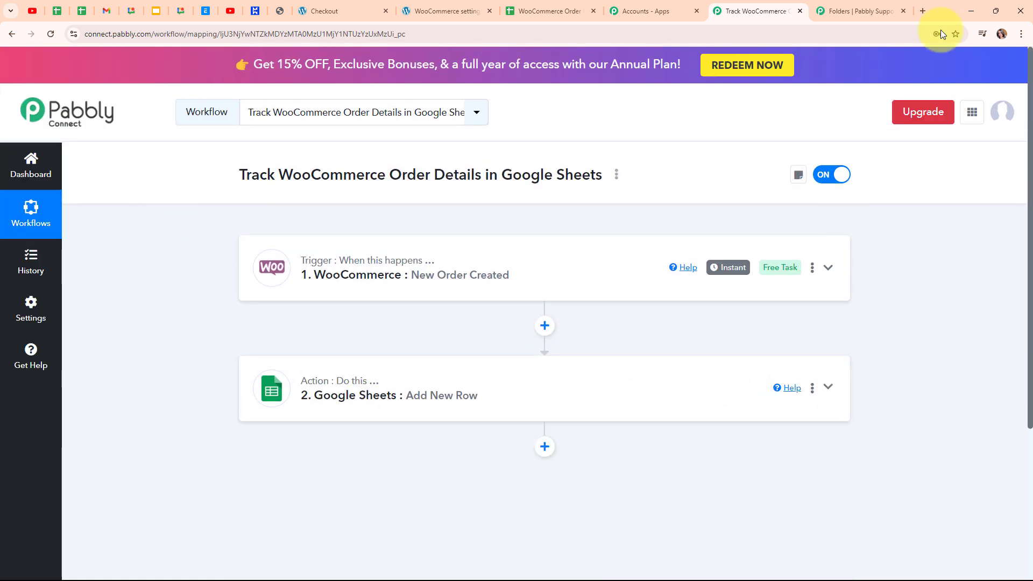
# Step: Switch to the WooCommerce Order Details sheet and widen the Product Name column to fit the product name in row 3
pyautogui.click(551, 11)
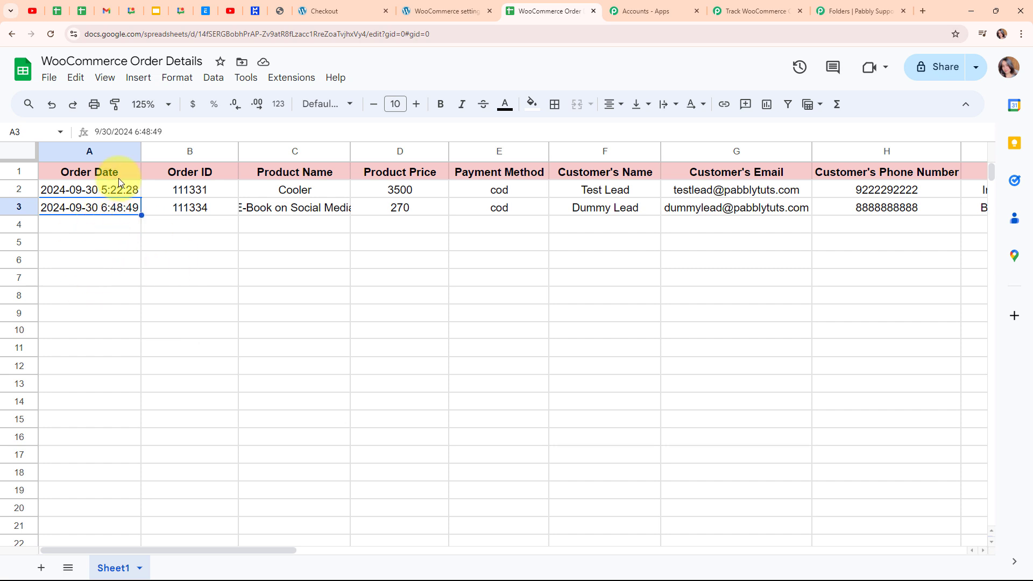
pyautogui.click(192, 211)
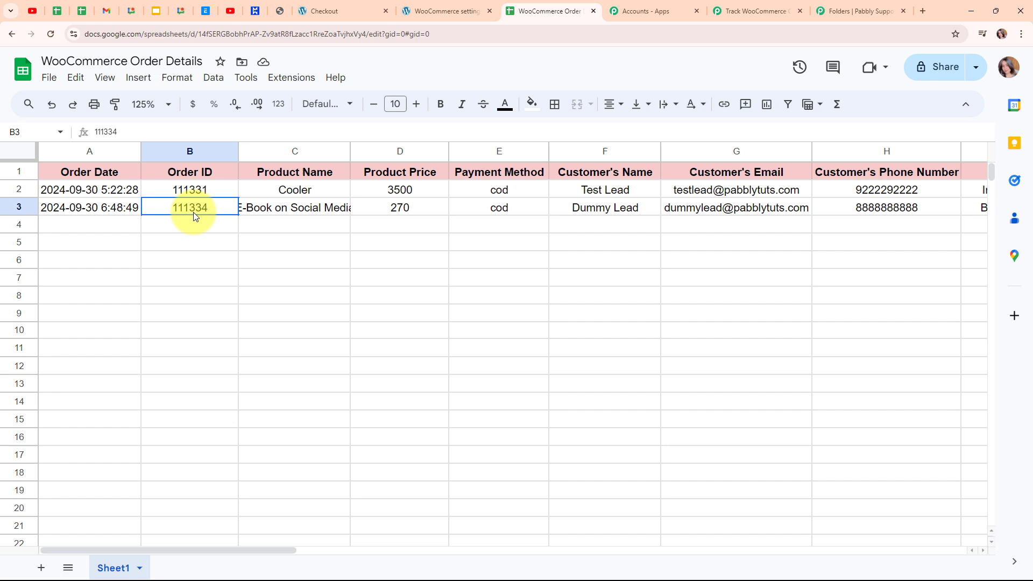
pyautogui.click(322, 210)
pyautogui.moveTo(350, 152); pyautogui.dragTo(369, 152)
pyautogui.click(343, 226)
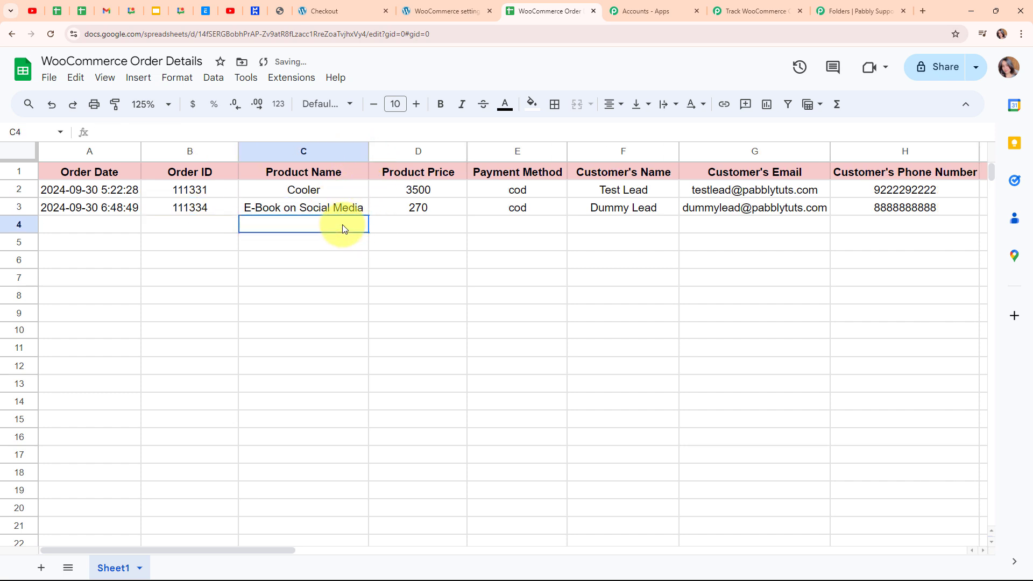
# Step: Check the row 3 order details from Product Price through PinCode and return to the Pabbly Connect workflow
pyautogui.click(424, 207)
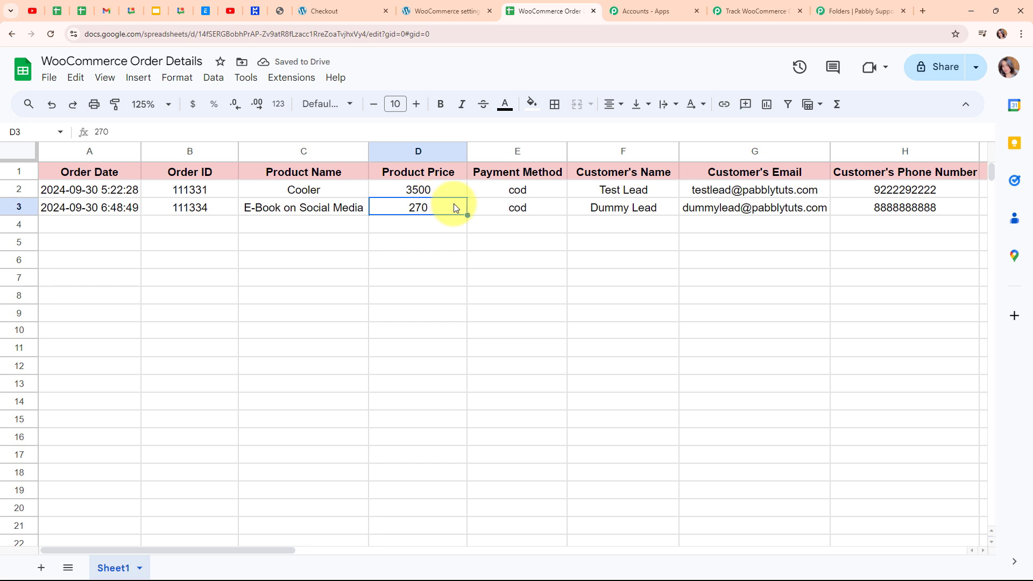
pyautogui.click(530, 211)
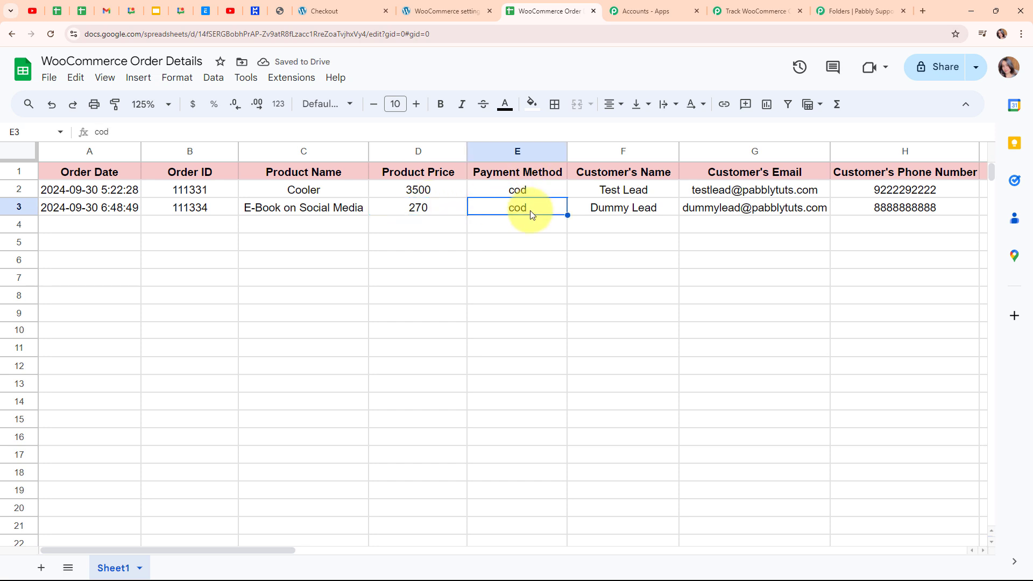
pyautogui.click(662, 211)
pyautogui.click(726, 208)
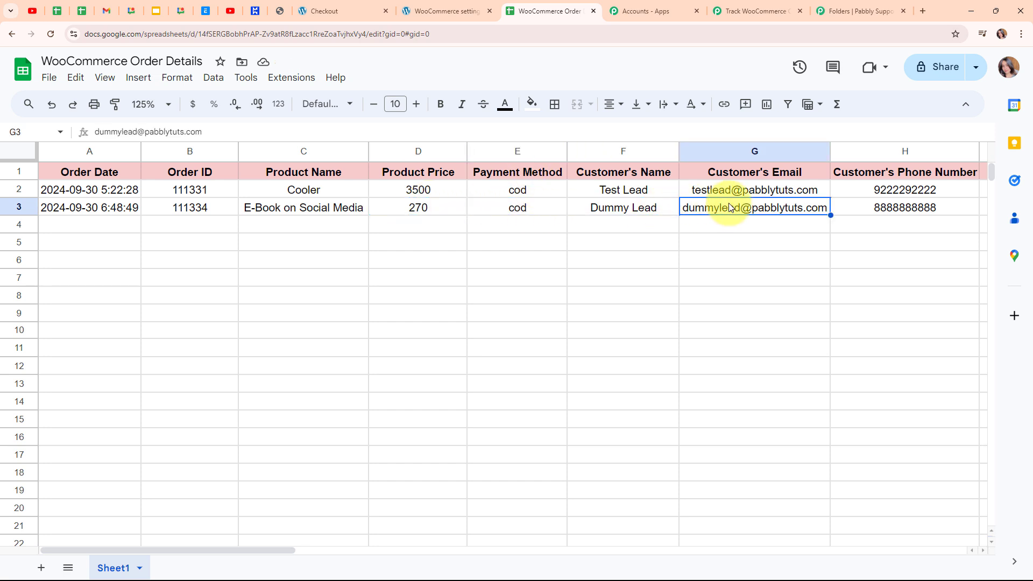
pyautogui.click(919, 211)
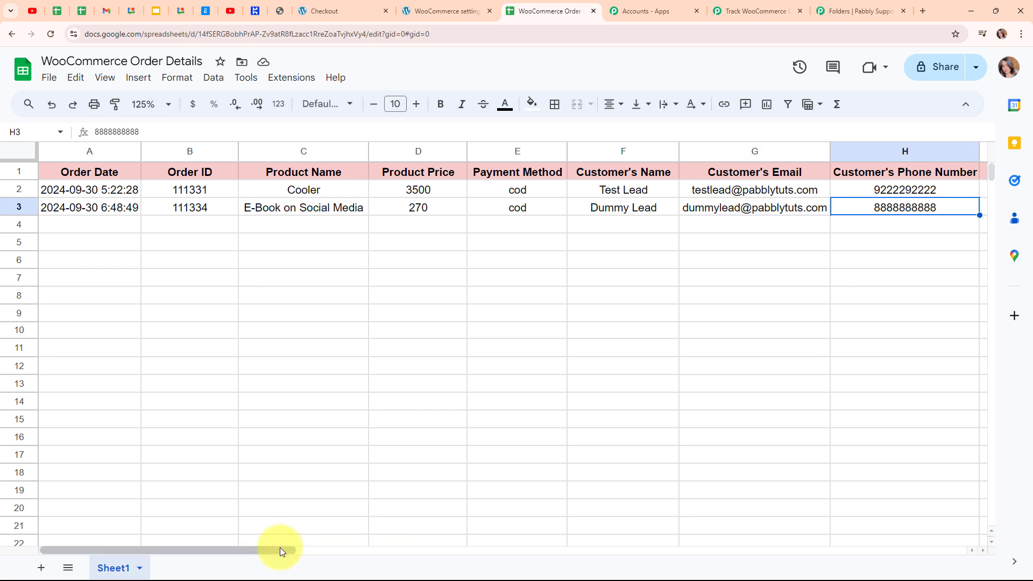
pyautogui.moveTo(279, 549); pyautogui.dragTo(404, 559)
pyautogui.click(580, 216)
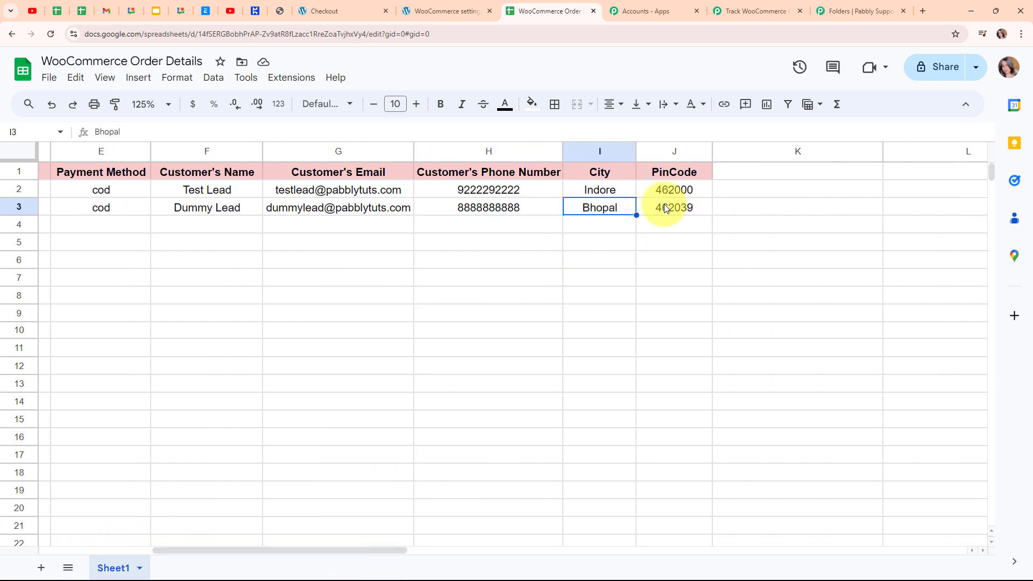
pyautogui.click(688, 207)
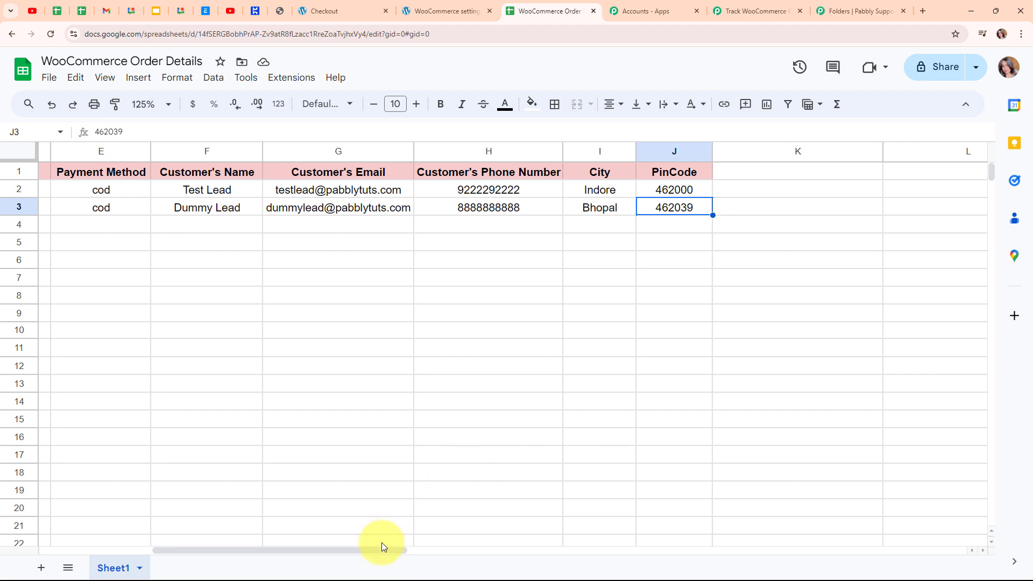
pyautogui.moveTo(374, 548); pyautogui.dragTo(127, 552)
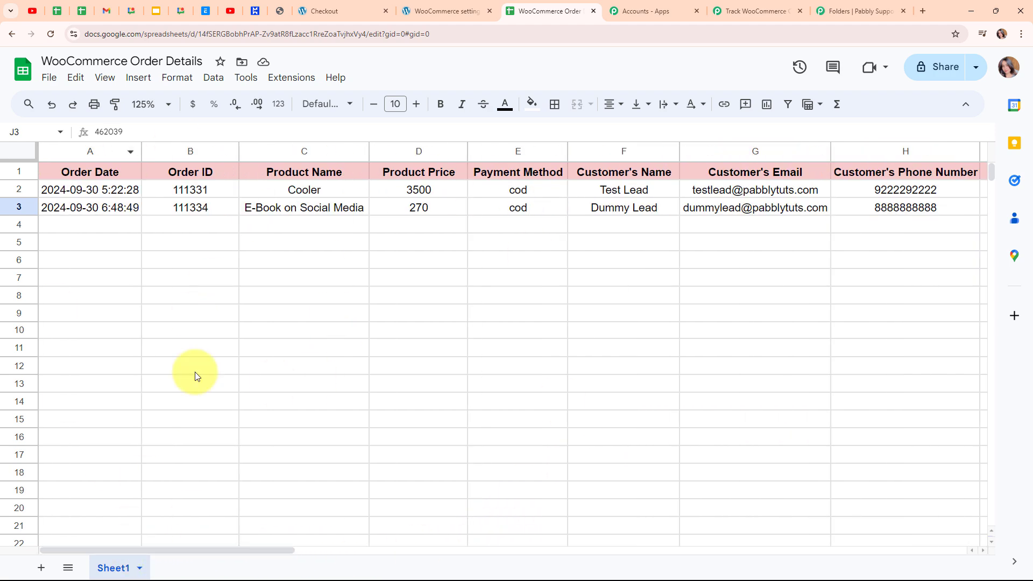
pyautogui.click(771, 4)
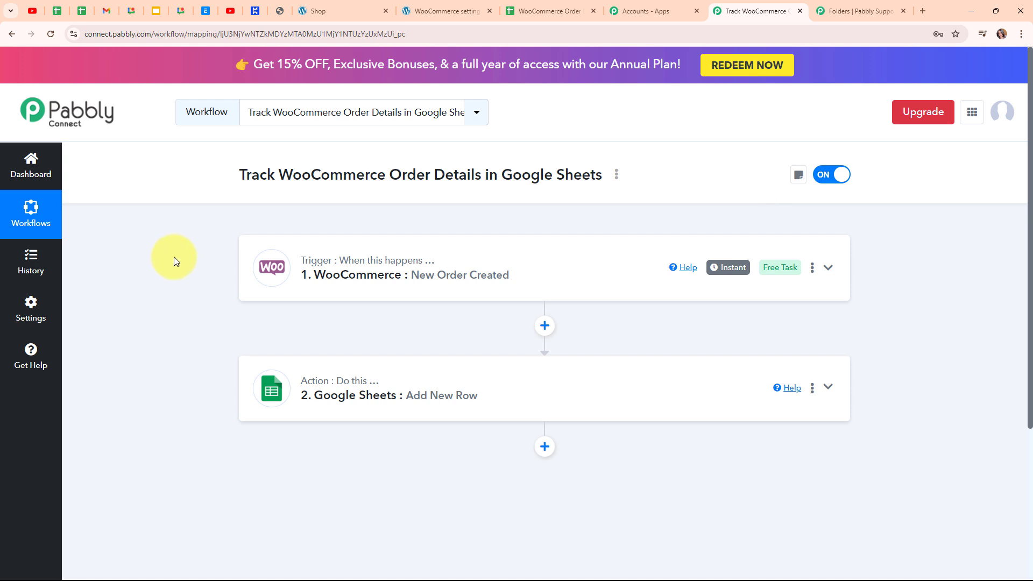
# Step: Switch to the WooCommerce shop, add Black Color Outfit to the cart and proceed to checkout
pyautogui.click(350, 11)
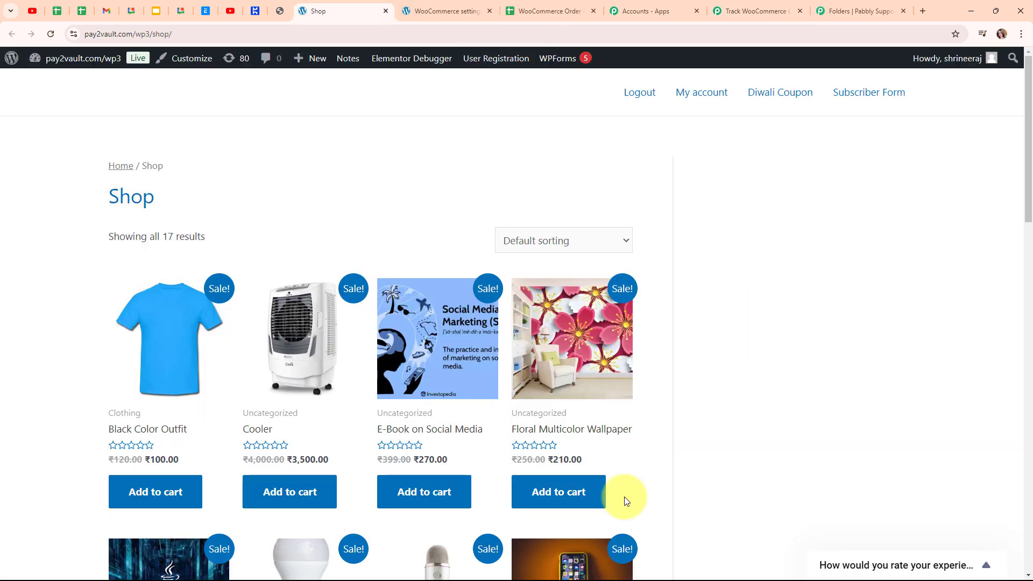
pyautogui.scroll(-4, 436, 244)
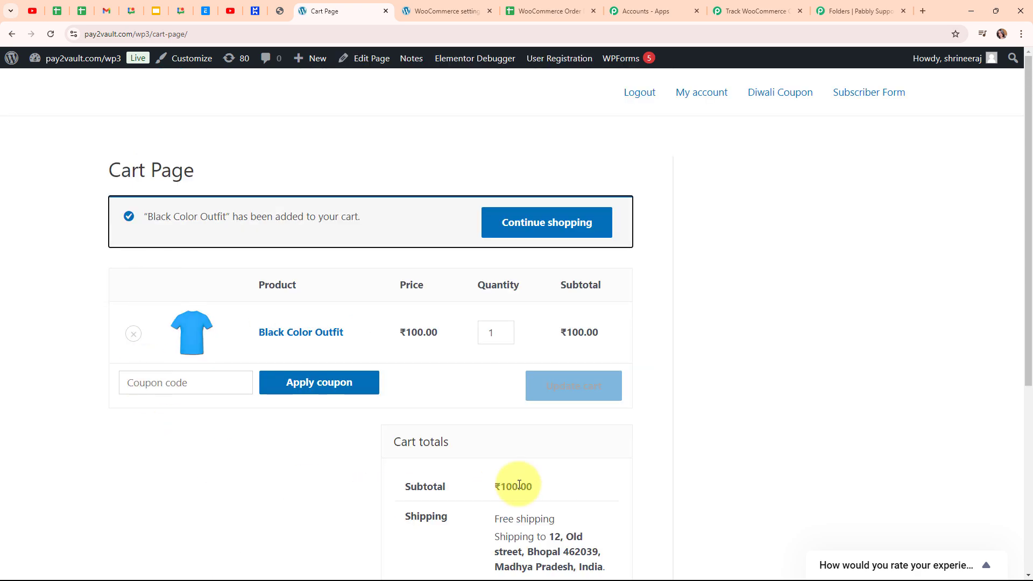
pyautogui.scroll(-5, 572, 452)
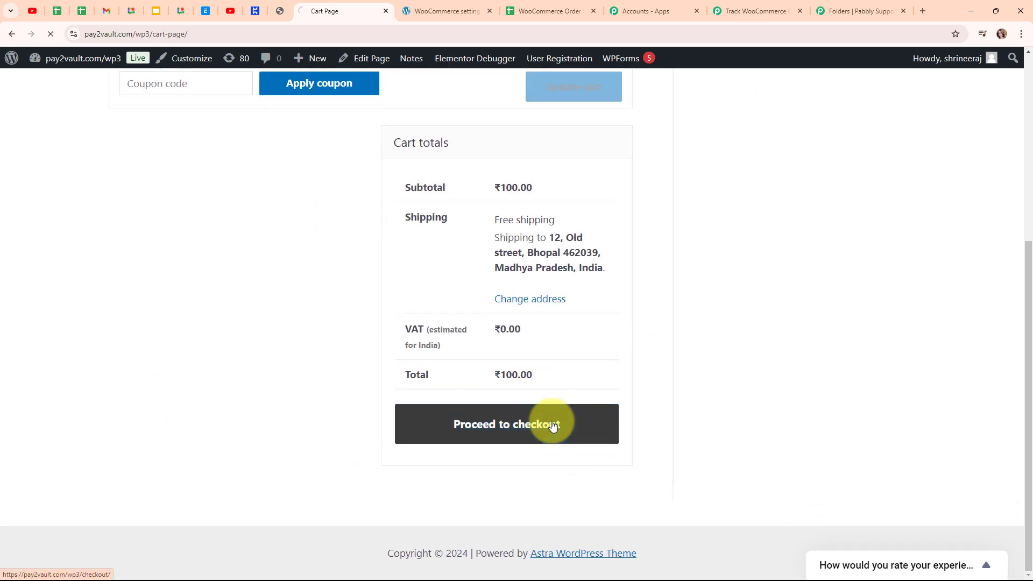
pyautogui.scroll(-3, 411, 298)
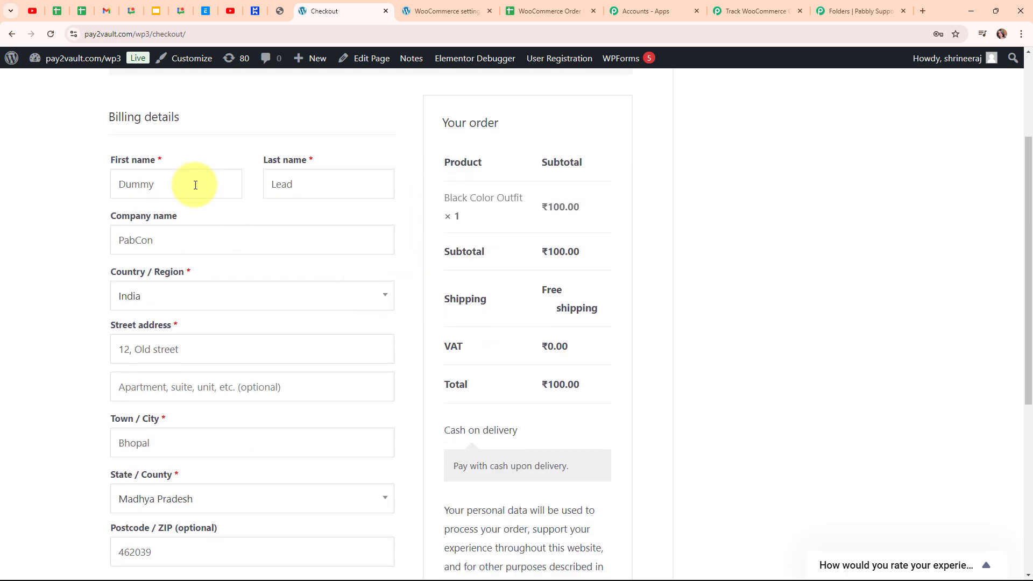
# Step: Replace the first name in the billing details with the new test customer's first name
pyautogui.doubleClick(196, 185)
pyautogui.press('BackSpace')
pyautogui.write('Demo')
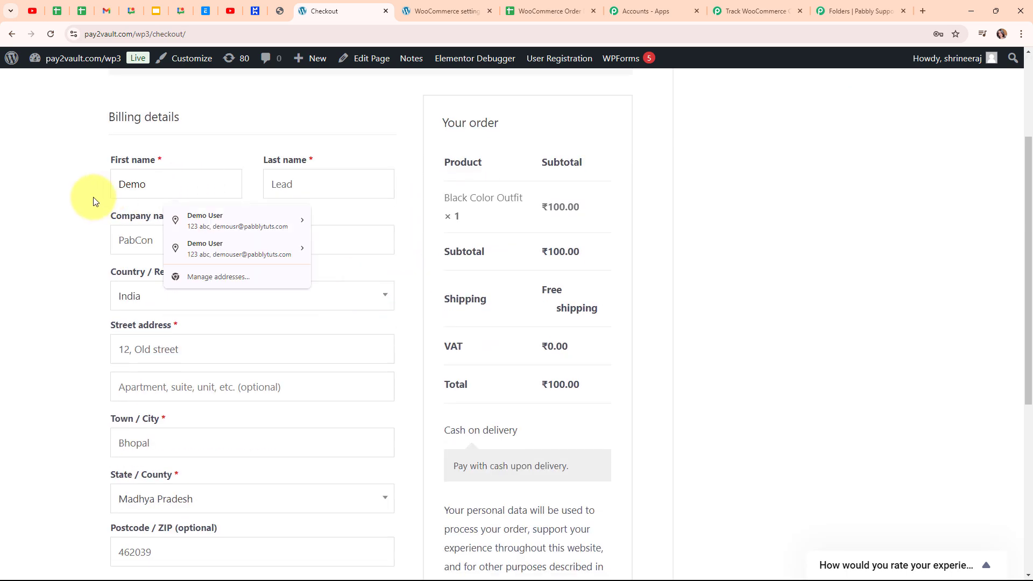
pyautogui.click(73, 179)
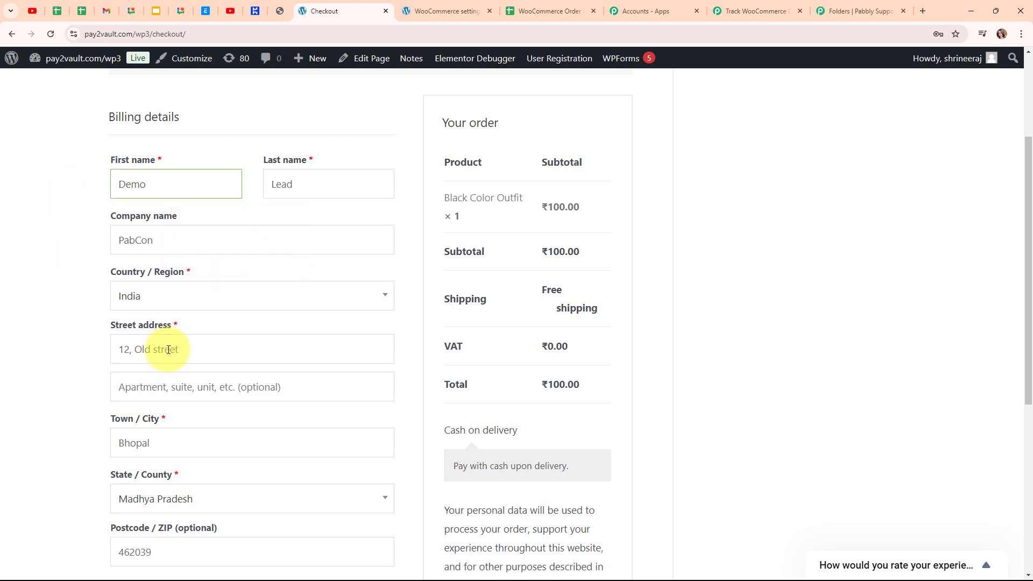
# Step: Set Town / City in the billing details to Ajmer
pyautogui.scroll(-4, 206, 268)
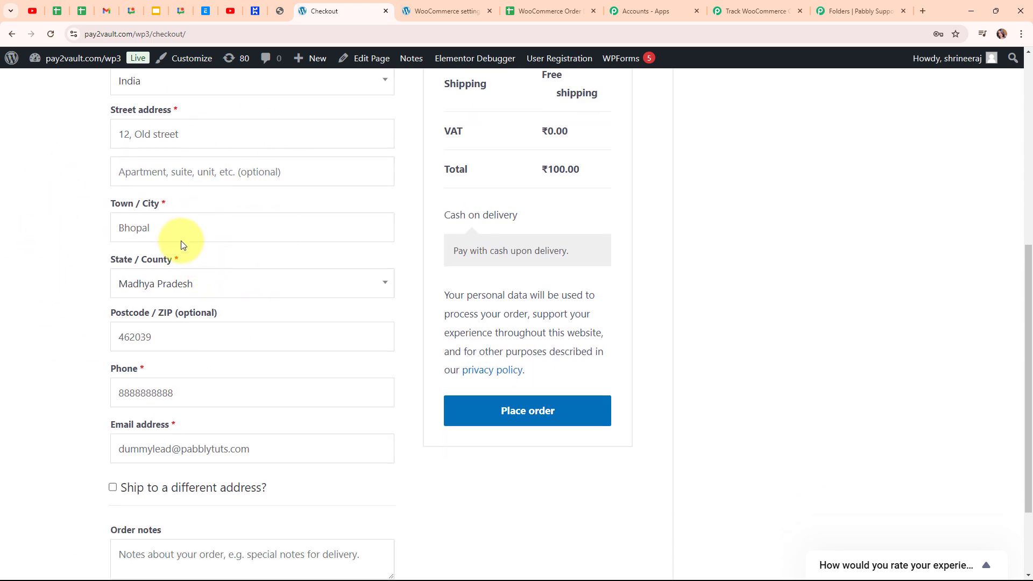
pyautogui.moveTo(150, 228); pyautogui.dragTo(110, 237)
pyautogui.press('BackSpace')
pyautogui.write('A')
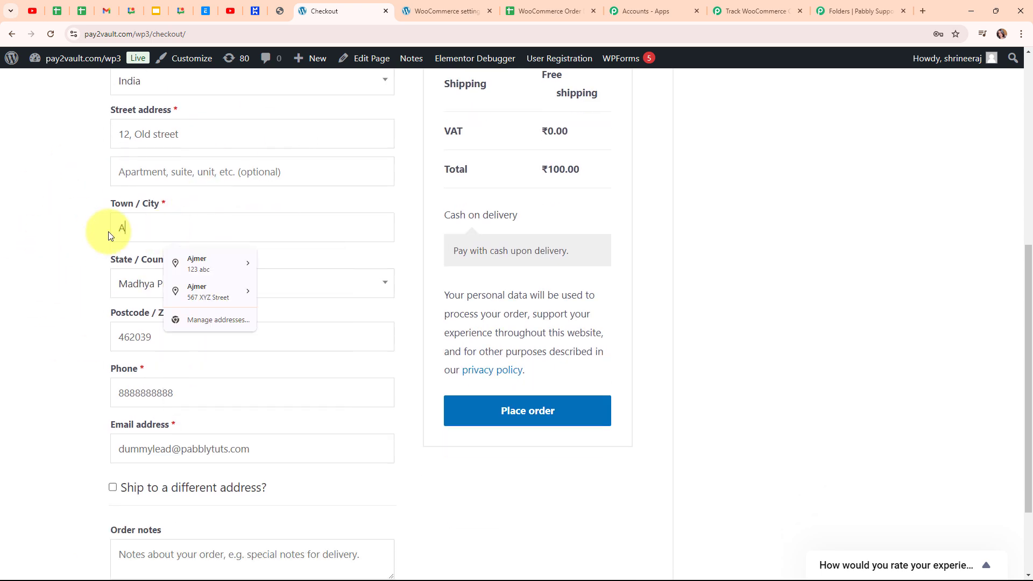
pyautogui.write('jmer')
pyautogui.click(109, 232)
# Step: Set State / County in the billing details to Rajasthan
pyautogui.scroll(-2, 280, 269)
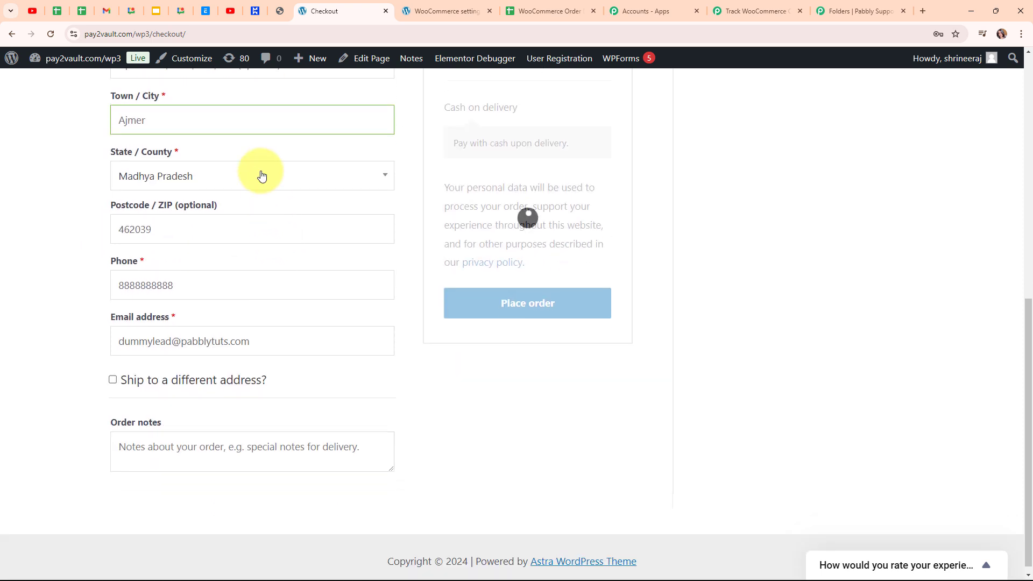
pyautogui.click(261, 174)
pyautogui.click(248, 202)
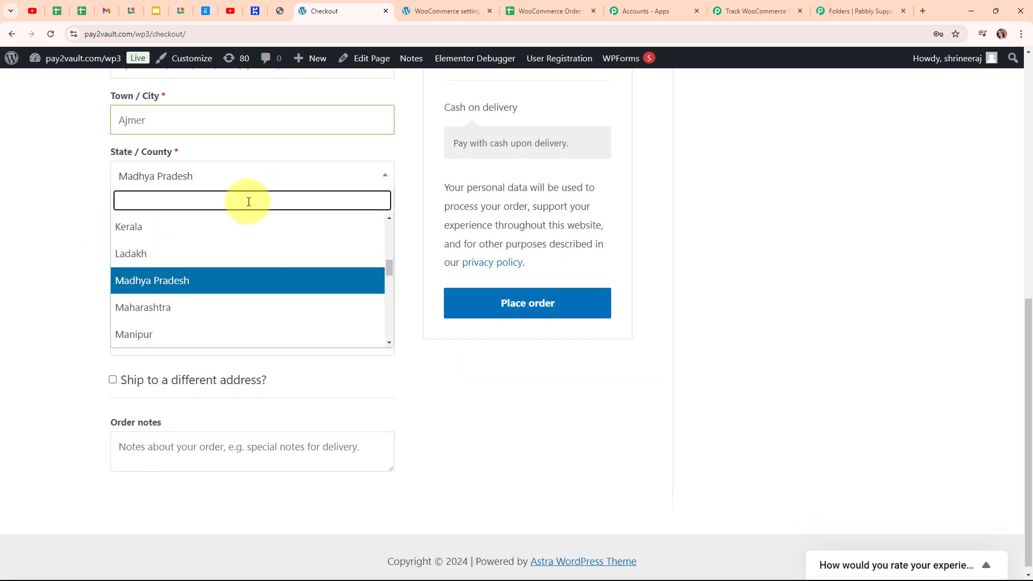
pyautogui.write('raja')
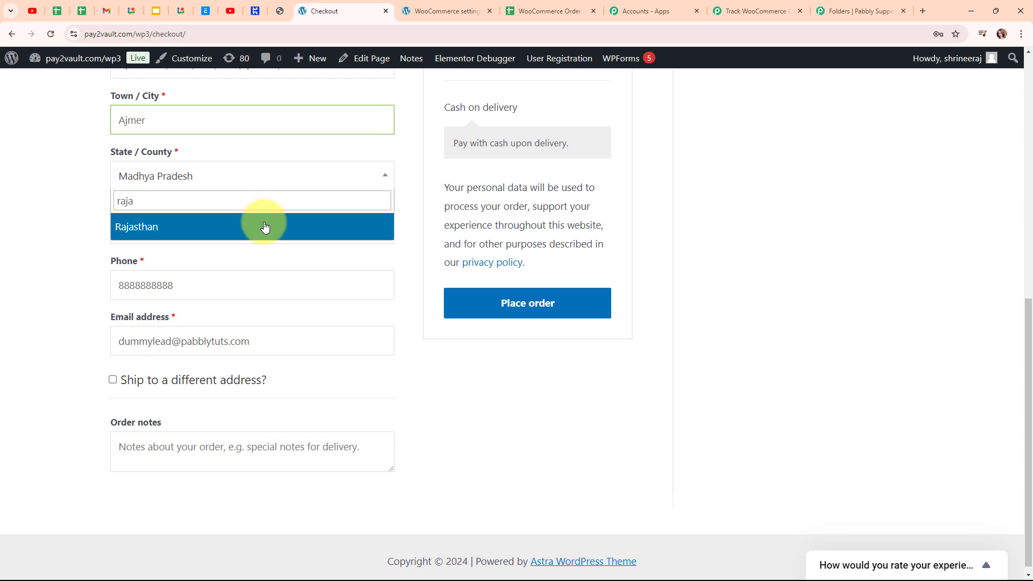
pyautogui.click(265, 227)
# Step: Replace the Postcode / ZIP in the billing details with the new test customer's postcode
pyautogui.click(190, 226)
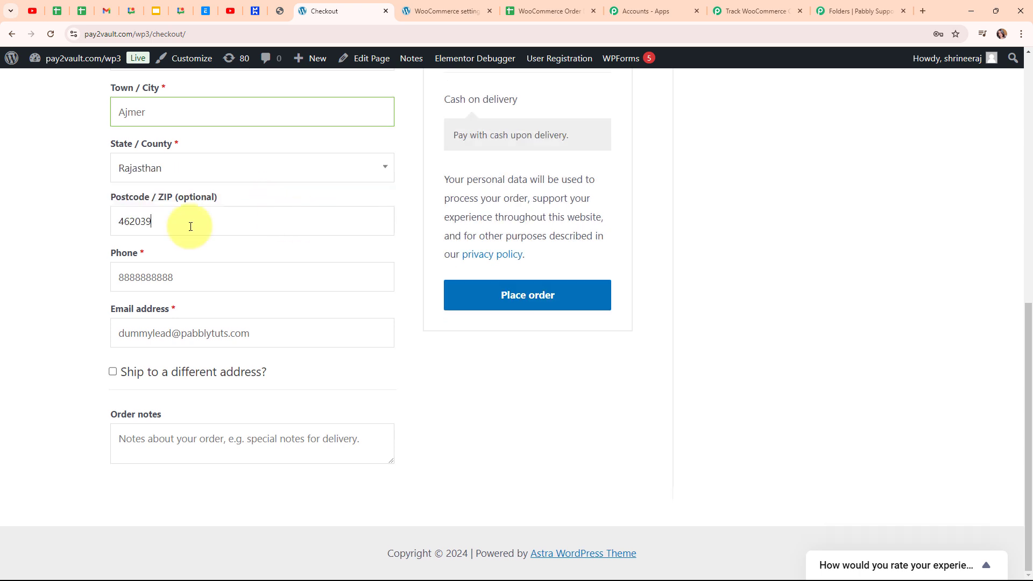
pyautogui.press('BackSpace')
pyautogui.press('BackSpace')
pyautogui.press('BackSpace')
pyautogui.press('BackSpace')
pyautogui.press('BackSpace')
pyautogui.press('BackSpace')
pyautogui.write('305801')
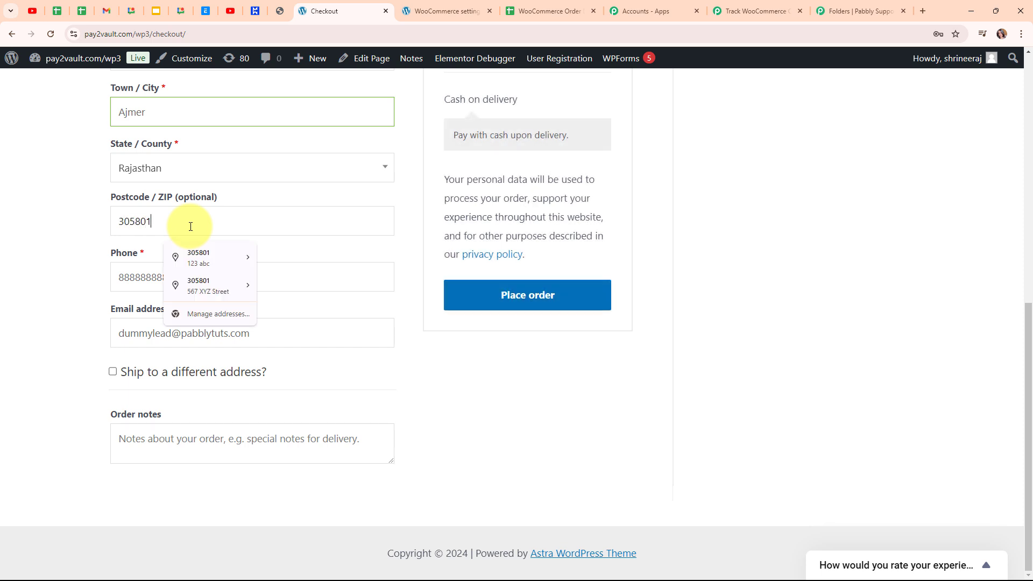
# Step: Replace the phone number and email address in the billing details with the new test customer's contact data
pyautogui.moveTo(196, 276); pyautogui.dragTo(29, 291)
pyautogui.press('BackSpace')
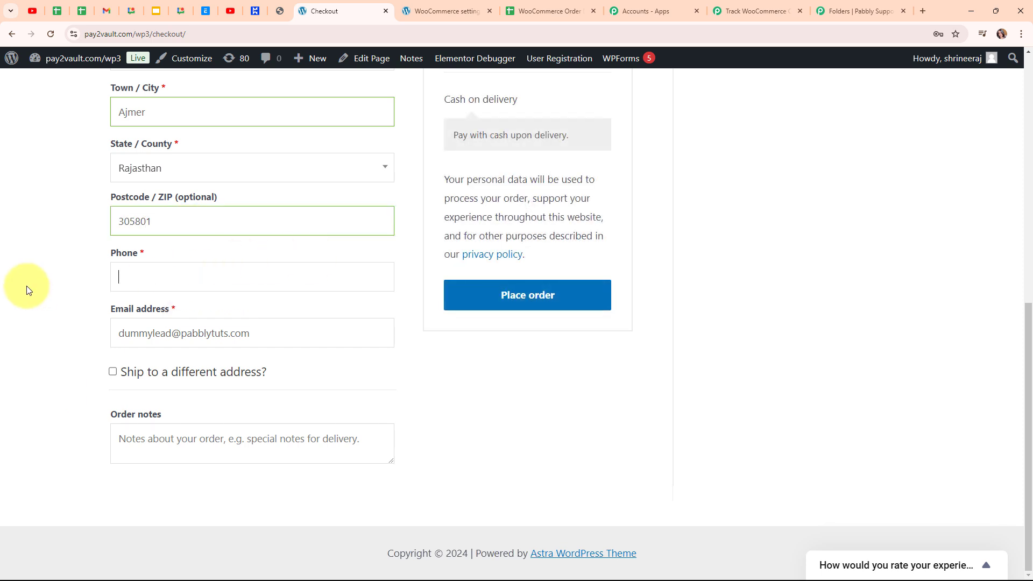
pyautogui.write('7777777777')
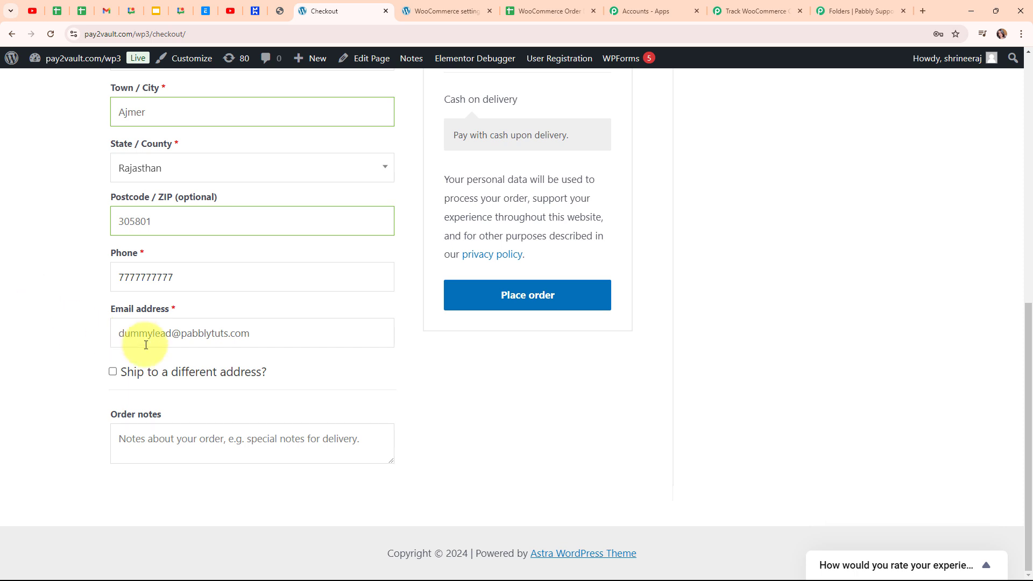
pyautogui.click(167, 334)
pyautogui.moveTo(152, 334); pyautogui.dragTo(92, 337)
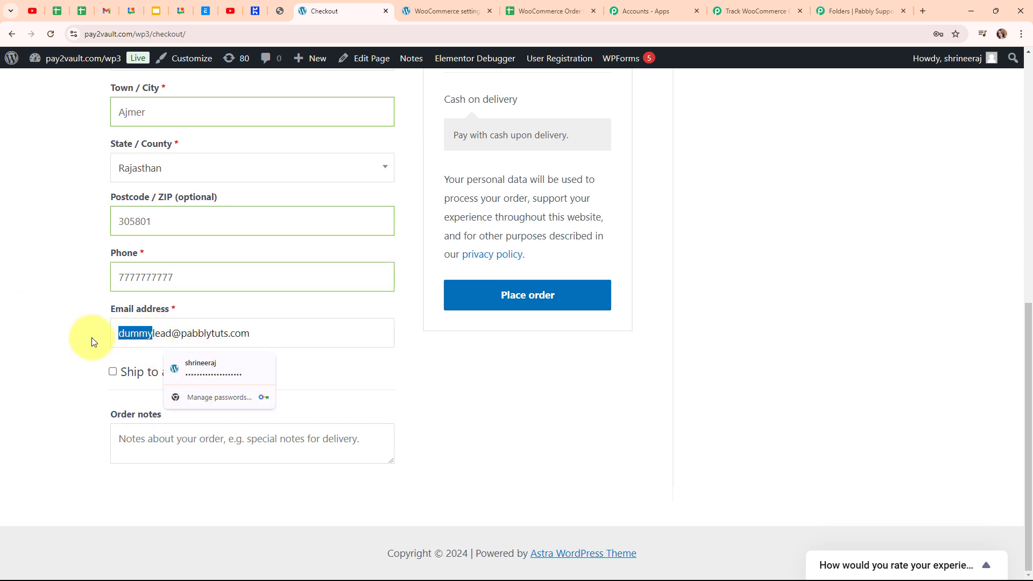
pyautogui.write('de')
pyautogui.write('mo')
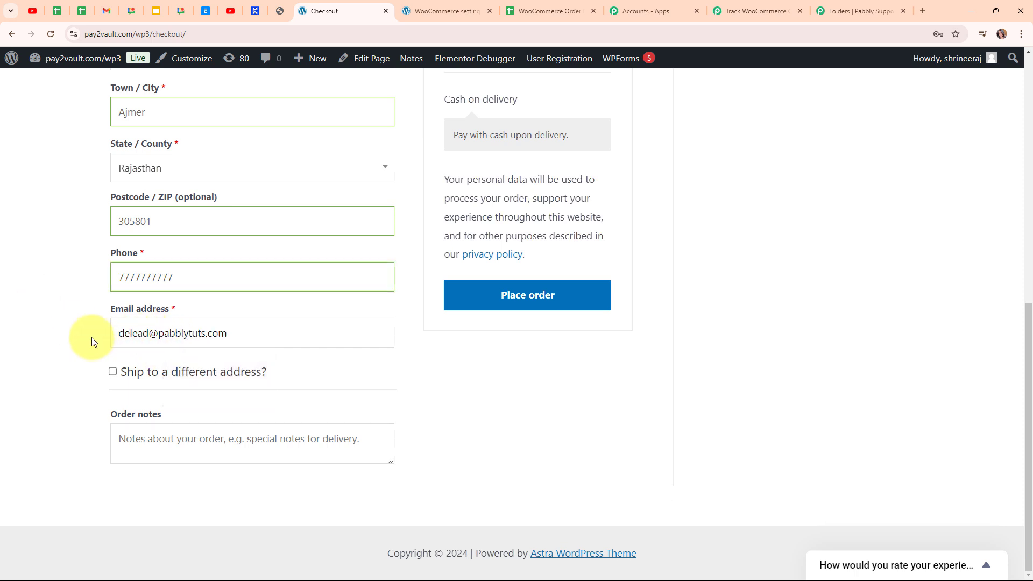
pyautogui.click(91, 338)
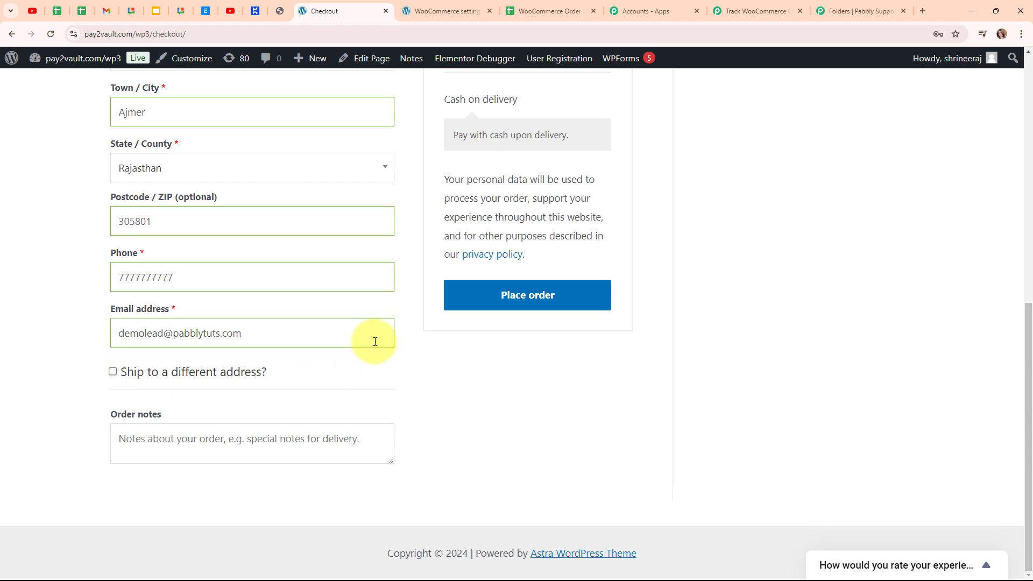
# Step: Review the billing details and place the cash on delivery order for Black Color Outfit
pyautogui.scroll(3, 355, 264)
pyautogui.scroll(-3, 355, 269)
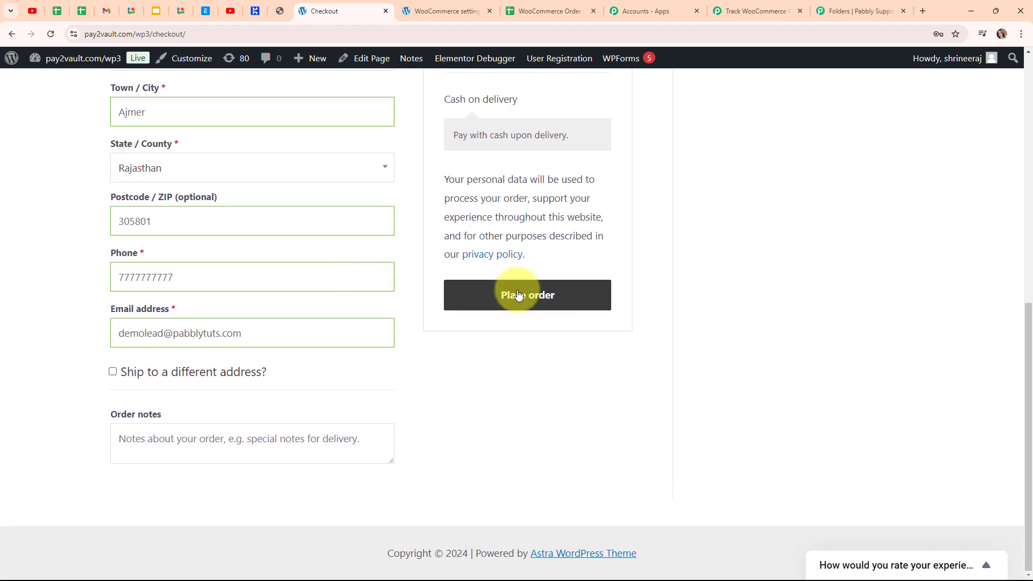
pyautogui.click(518, 295)
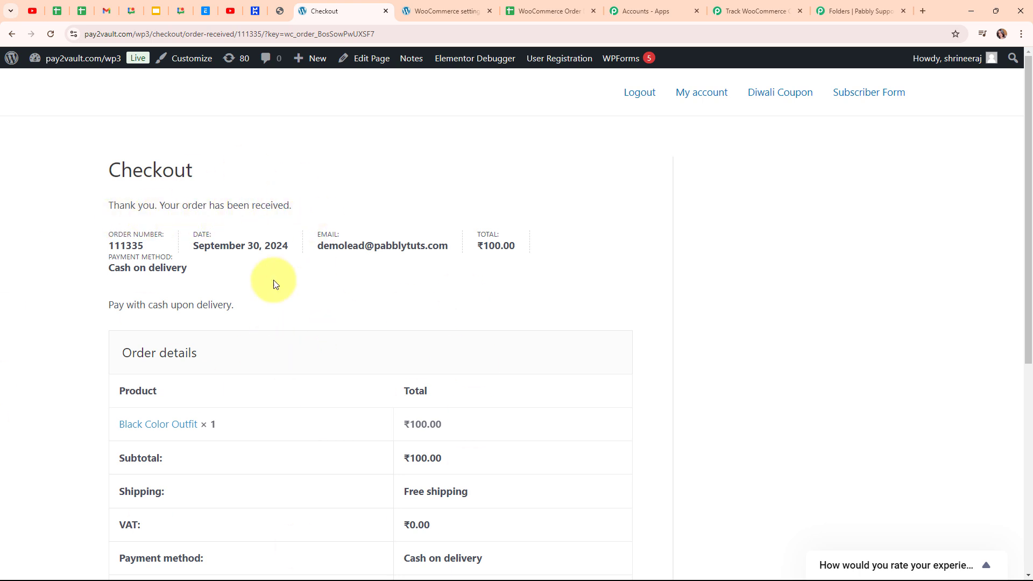
# Step: Check every field of the new order in row 4 of the WooCommerce Order Details sheet and return to the Pabbly Connect workflow
pyautogui.click(549, 11)
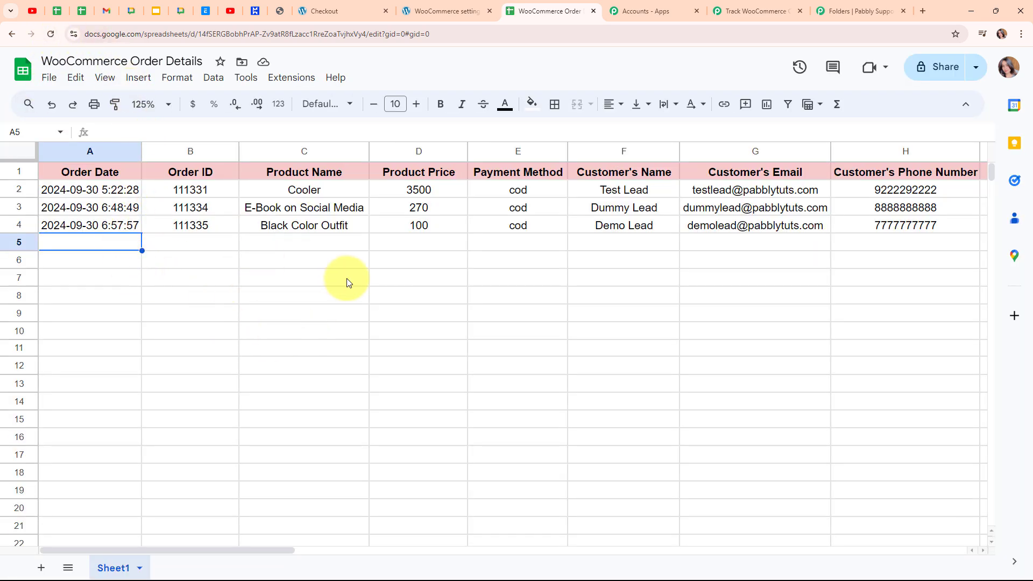
pyautogui.click(80, 226)
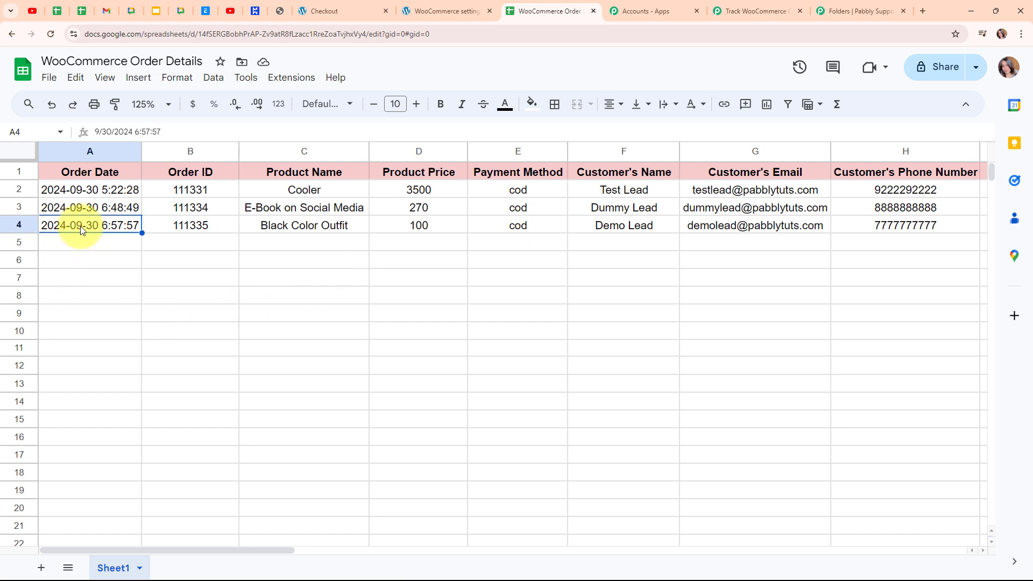
pyautogui.click(210, 231)
pyautogui.click(344, 231)
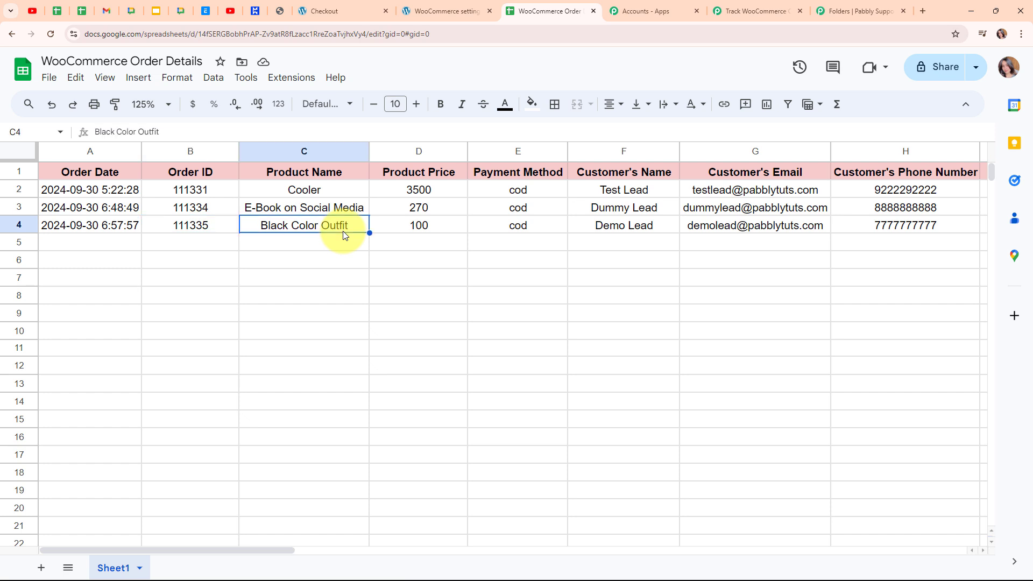
pyautogui.click(420, 231)
pyautogui.click(554, 230)
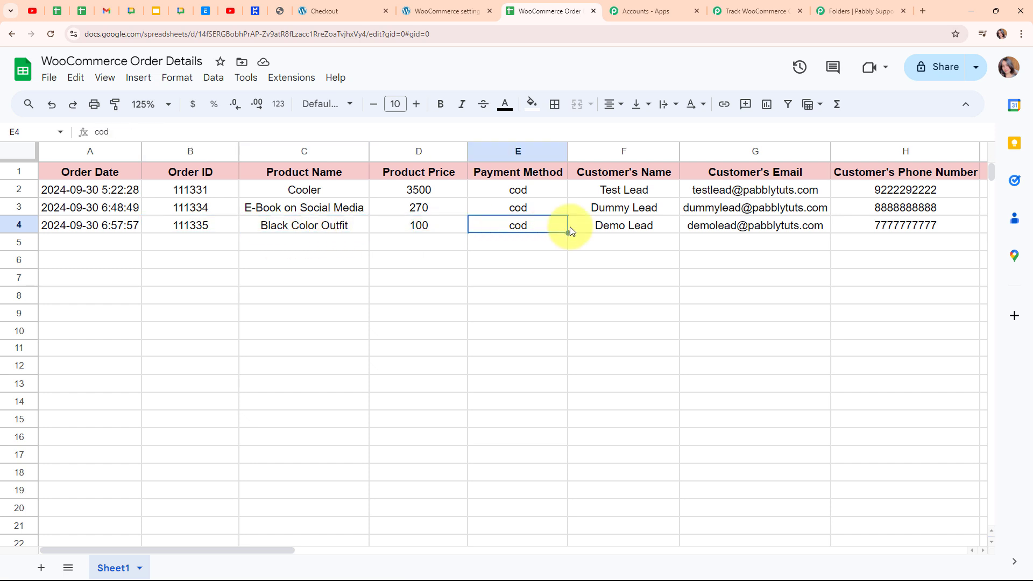
pyautogui.click(664, 227)
pyautogui.click(724, 229)
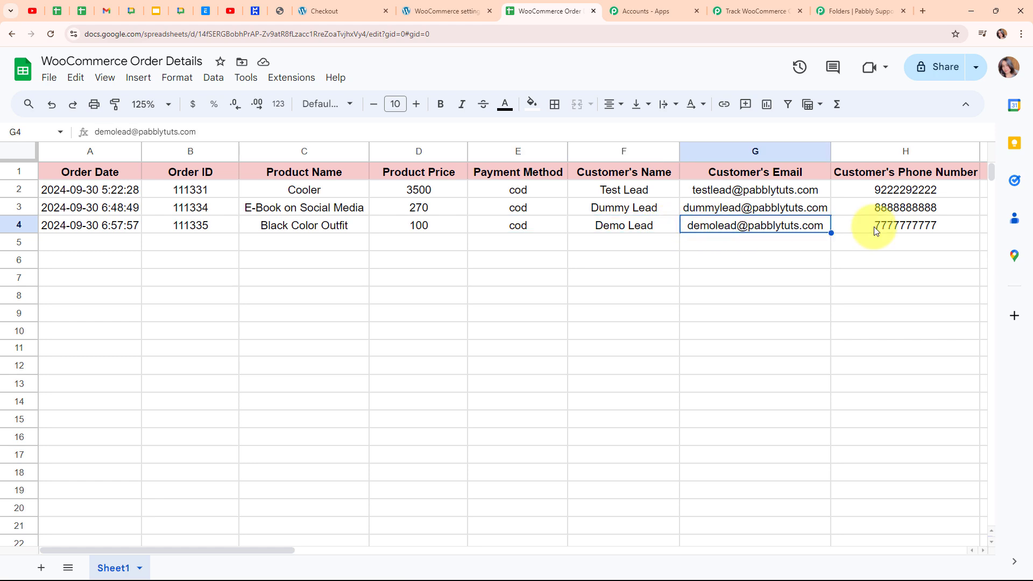
pyautogui.click(878, 225)
pyautogui.moveTo(317, 550); pyautogui.dragTo(454, 374)
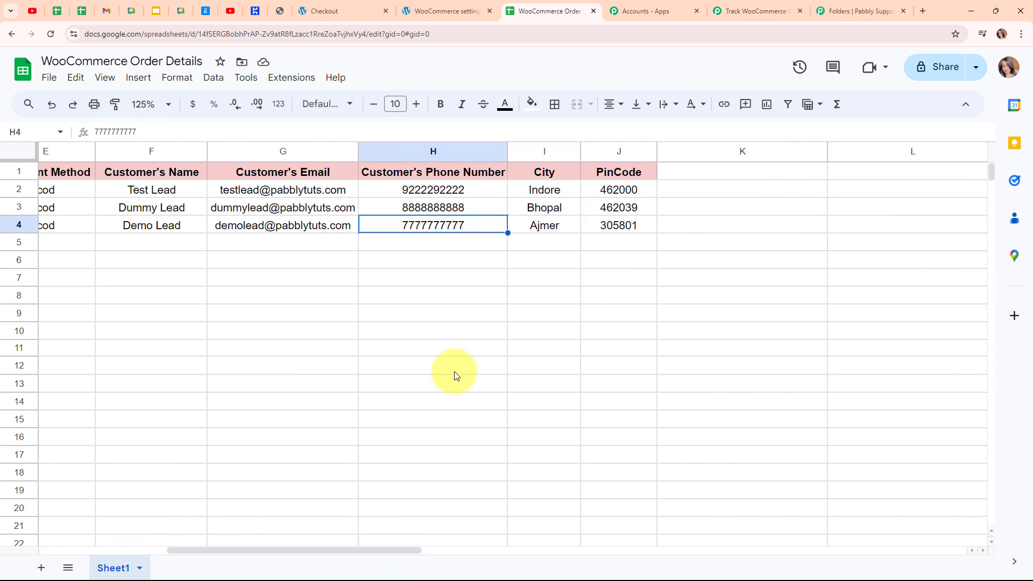
pyautogui.click(534, 228)
pyautogui.click(616, 226)
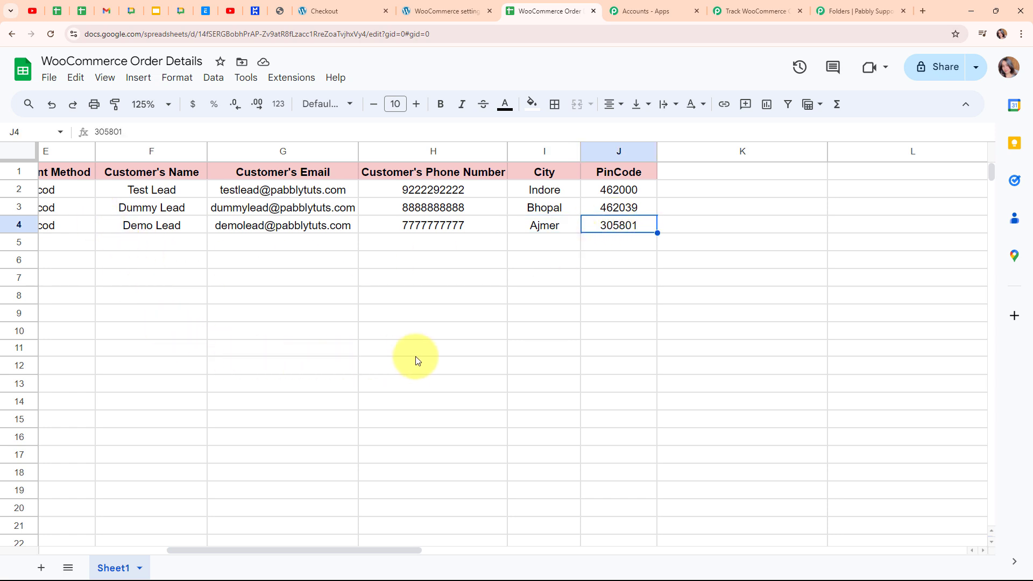
pyautogui.click(741, 4)
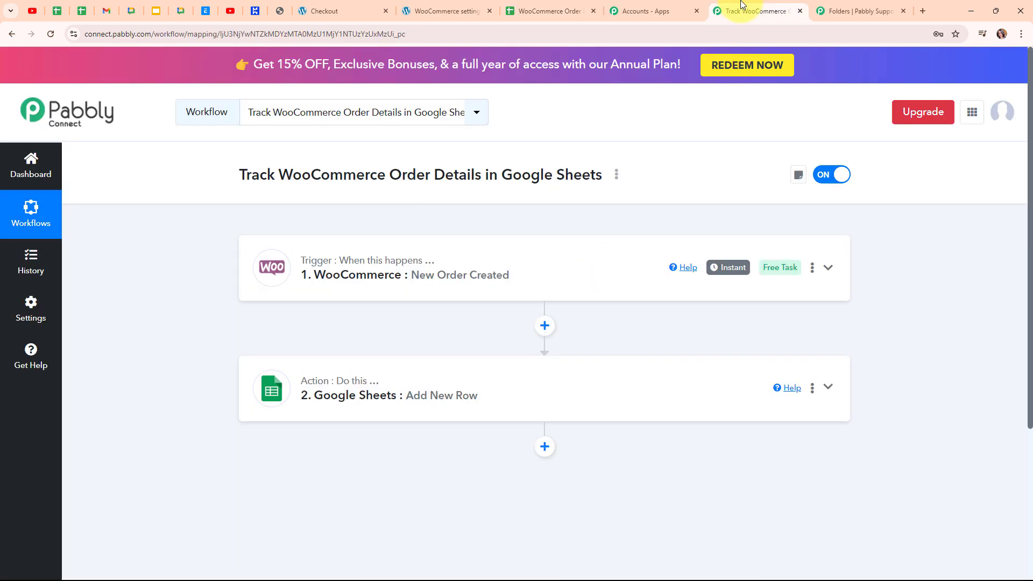